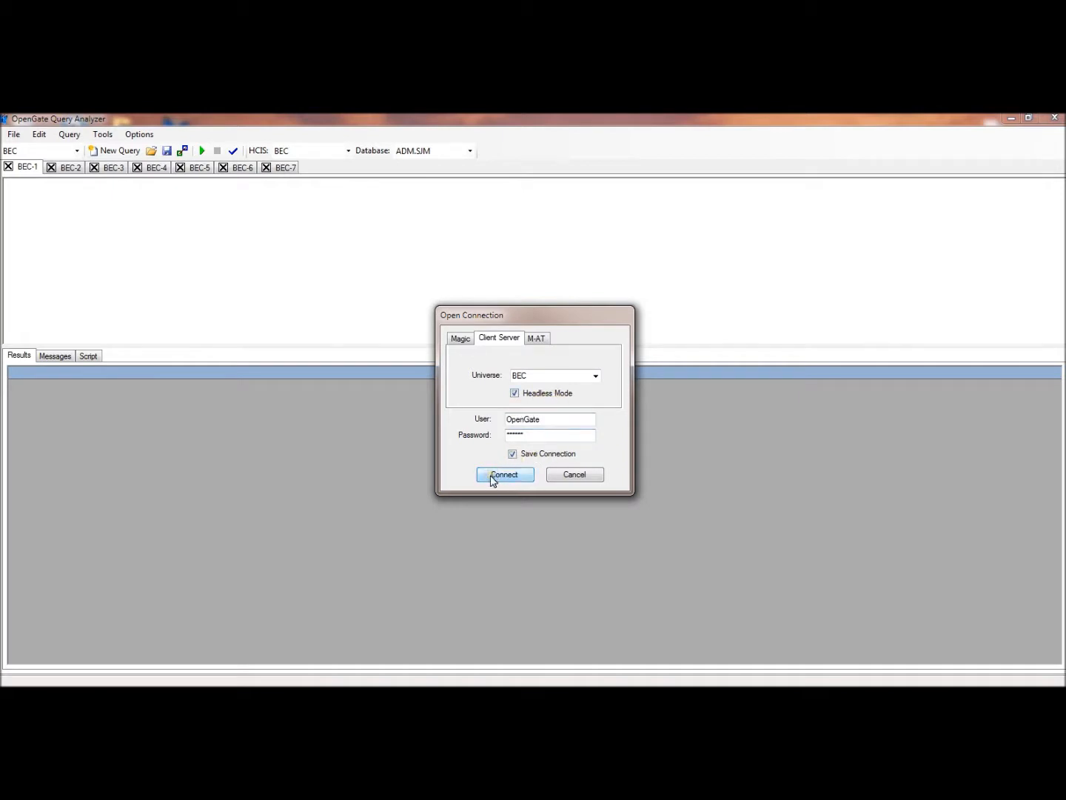
Open the BEC client-server connection and select the ADM.SJM database
click(505, 476)
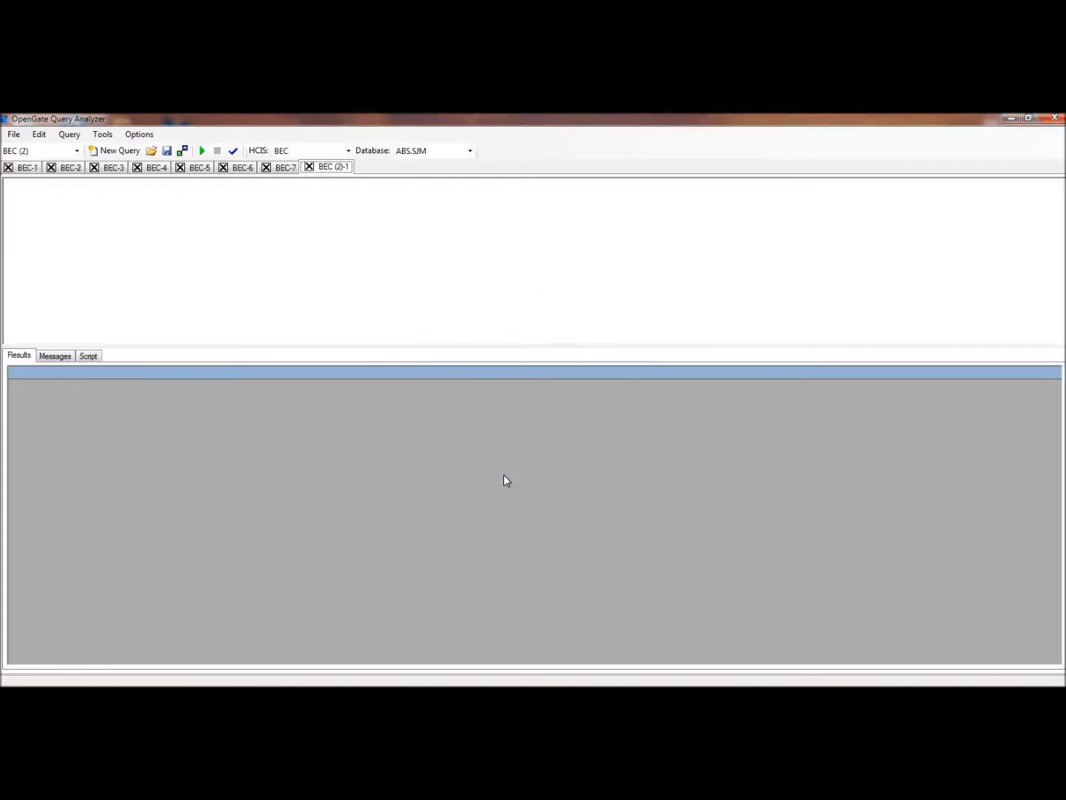
click(348, 151)
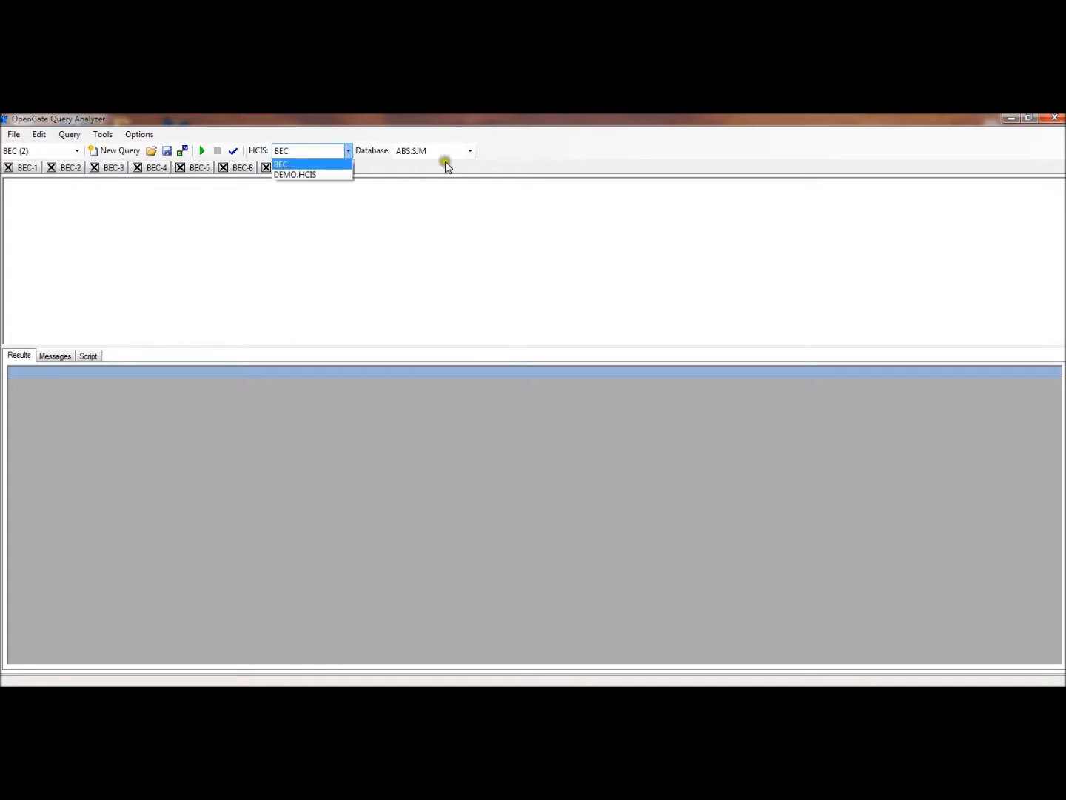
click(469, 152)
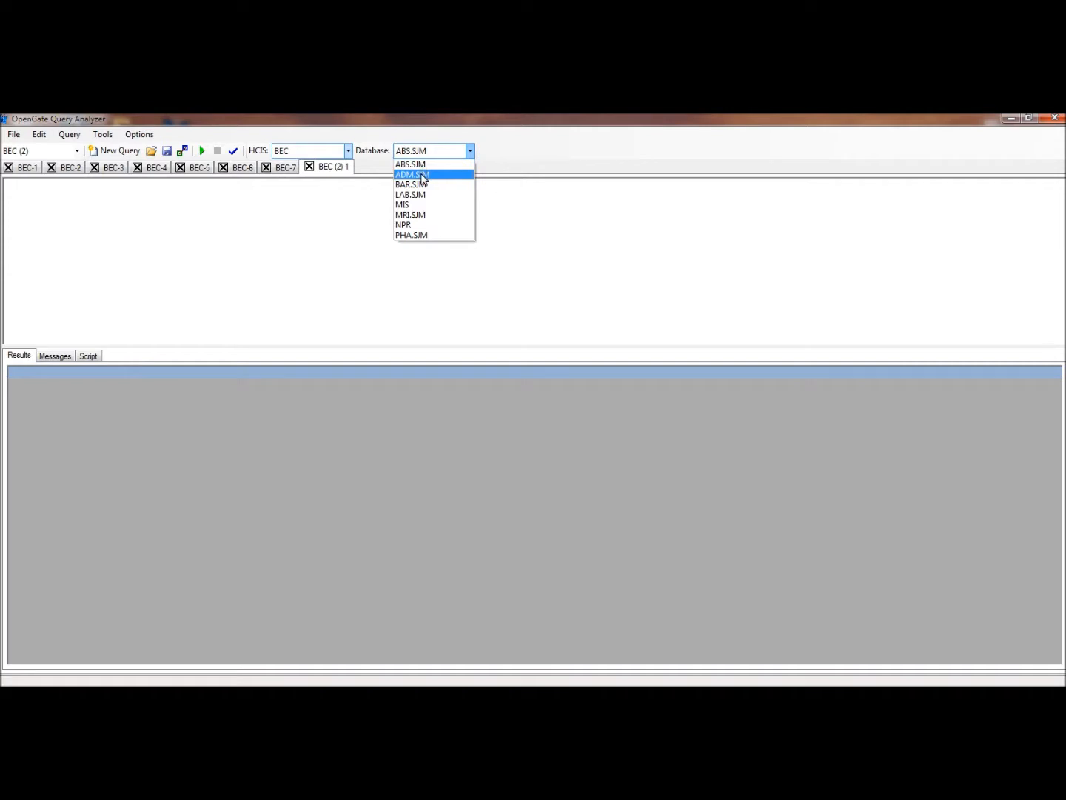
click(422, 175)
Write the query "Select * from ADM.PAT.main" in the empty editor and parse it
click(251, 244)
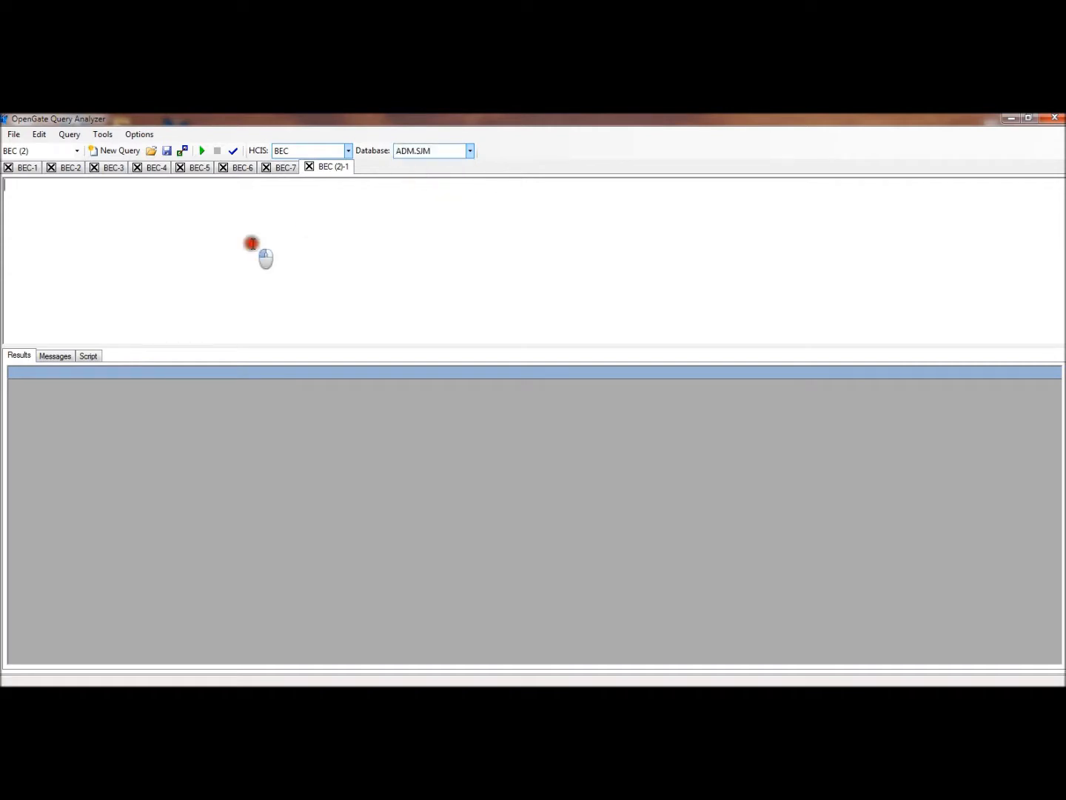
text(Select * from ADM.PAT.main)
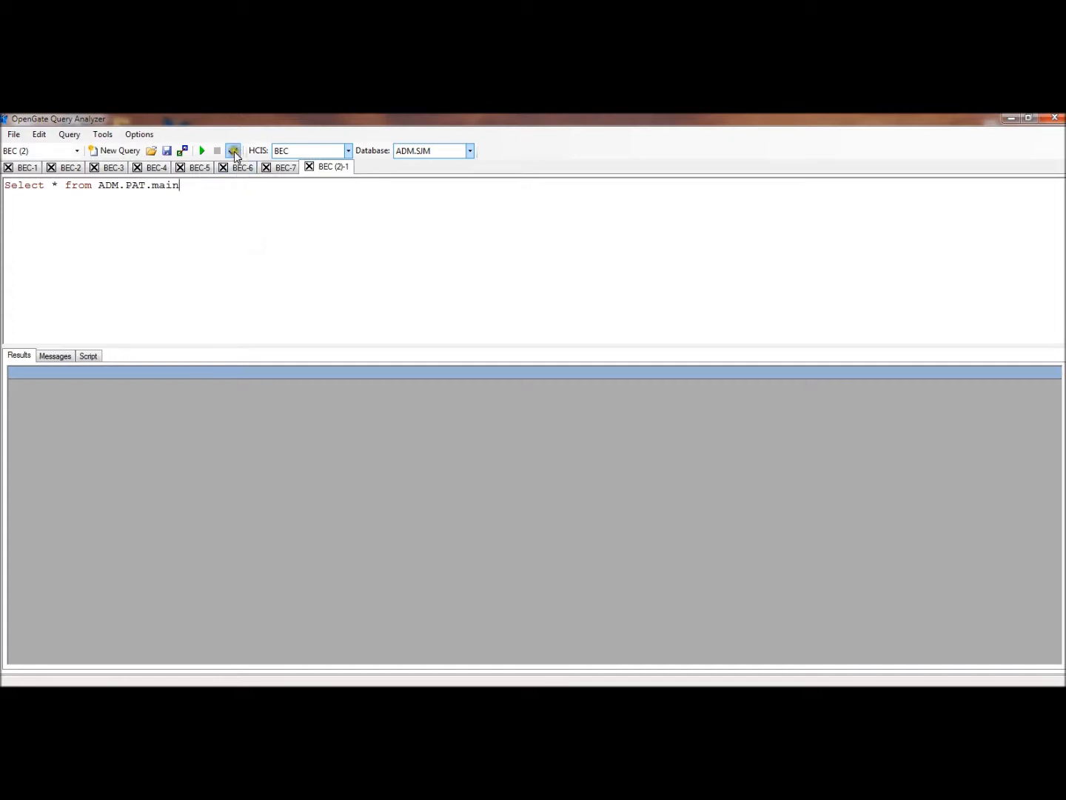
click(235, 151)
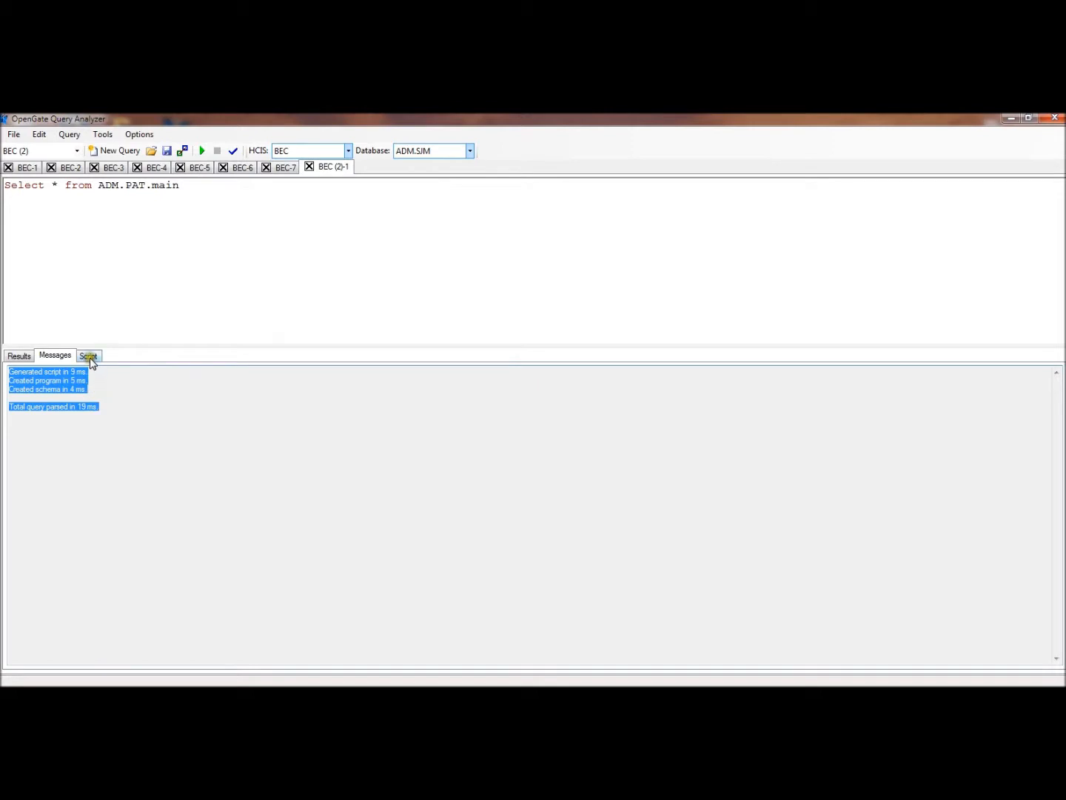
View the generated script in an enlarged output area, and run the query with its results displayed
click(90, 357)
drag(181, 345, 183, 313)
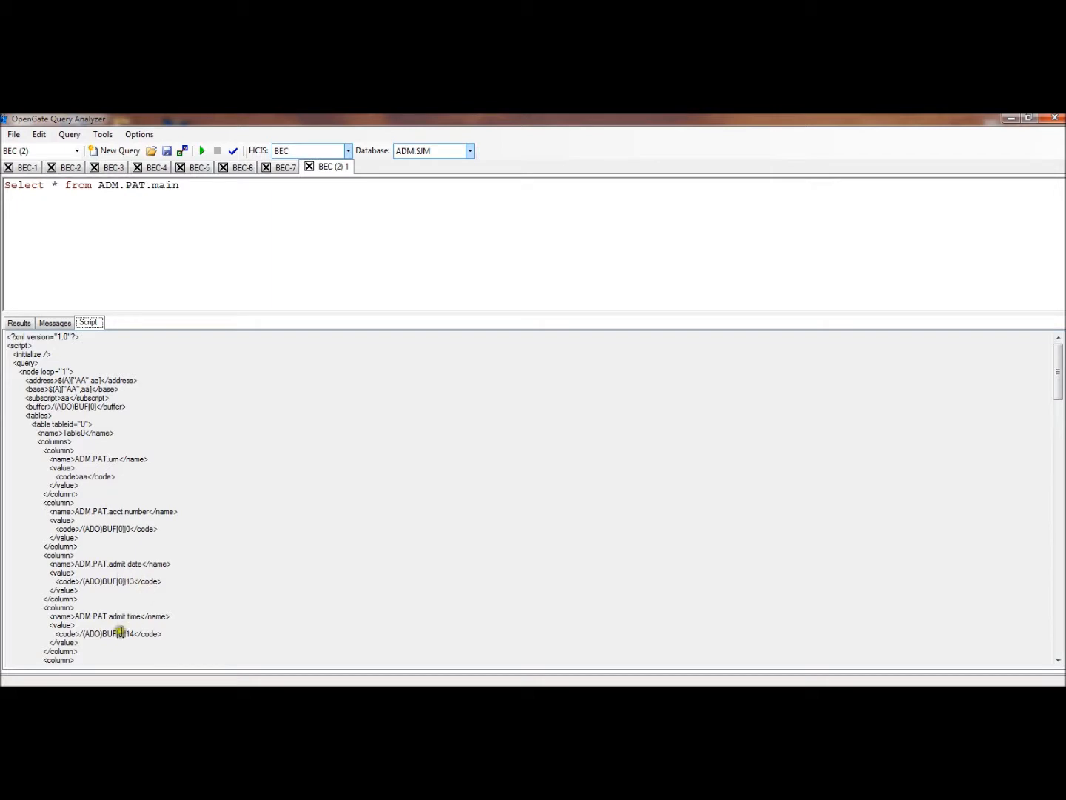
click(17, 322)
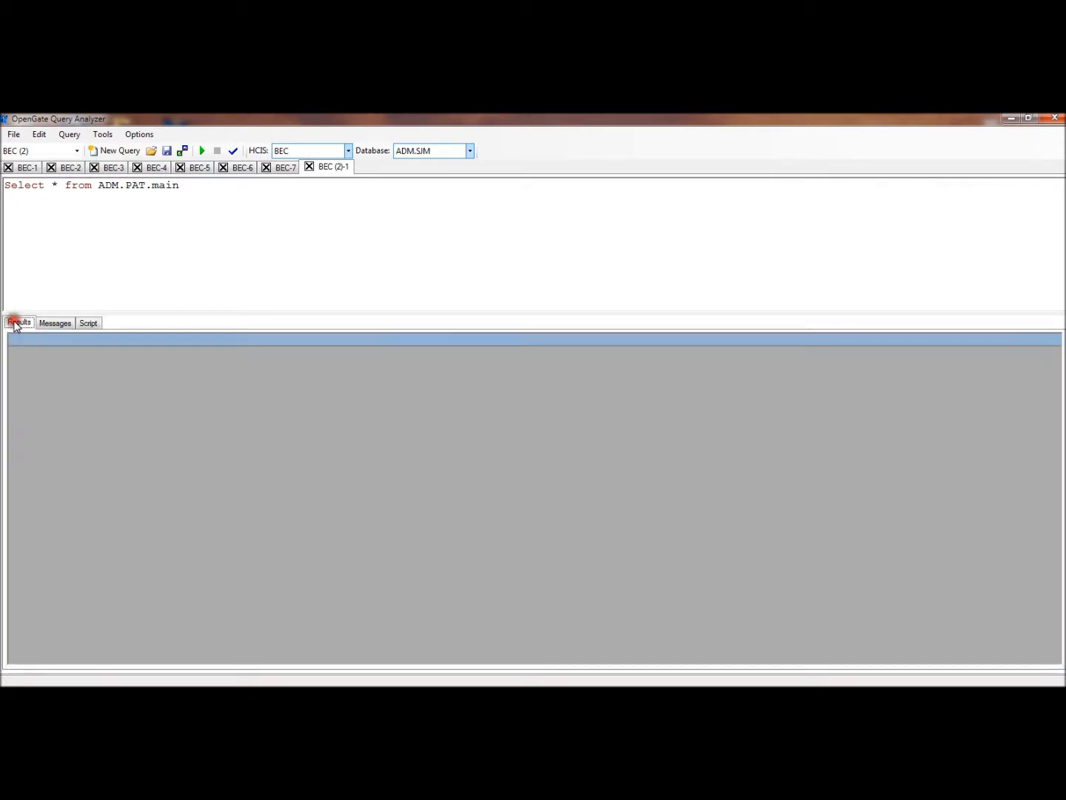
click(204, 151)
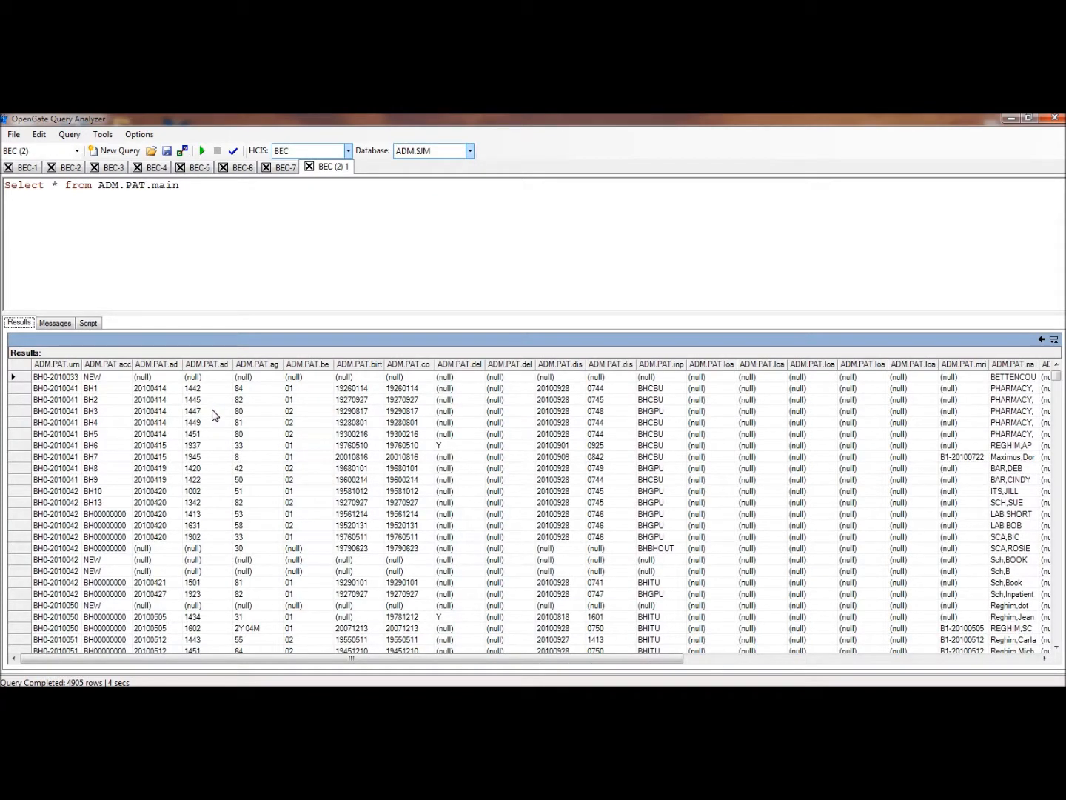
Put the from clause on its own line and delete the asterisk from the select list
click(65, 185)
key(Return)
click(64, 183)
key(BackSpace)
key(BackSpace)
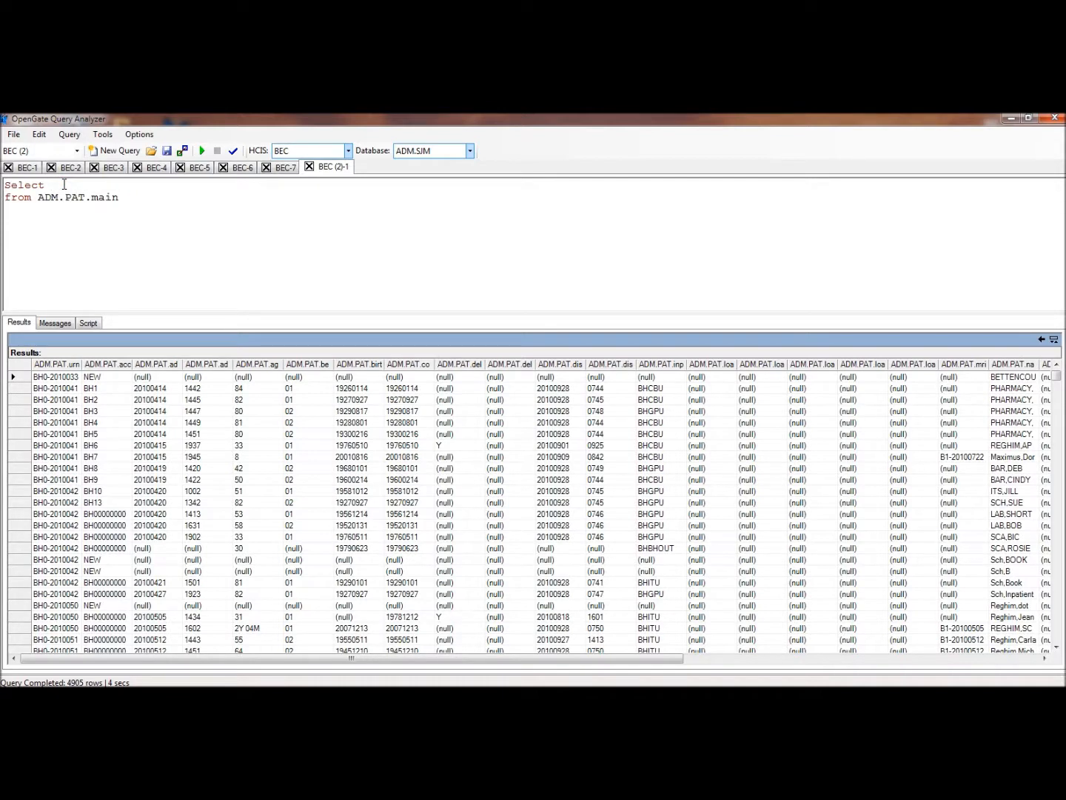
Select ADM.PAT.name as [name], followed by a comma, and run the query, widening the name column in the results
text(ADM.PAT.name as [name],)
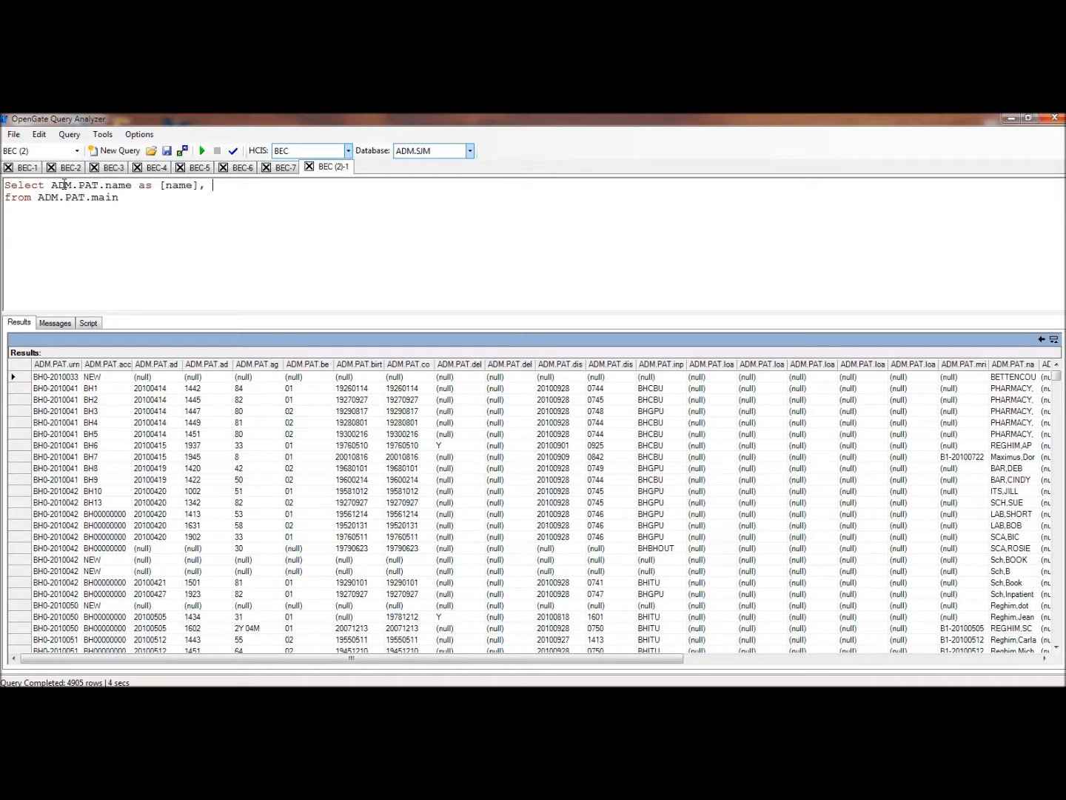
click(204, 152)
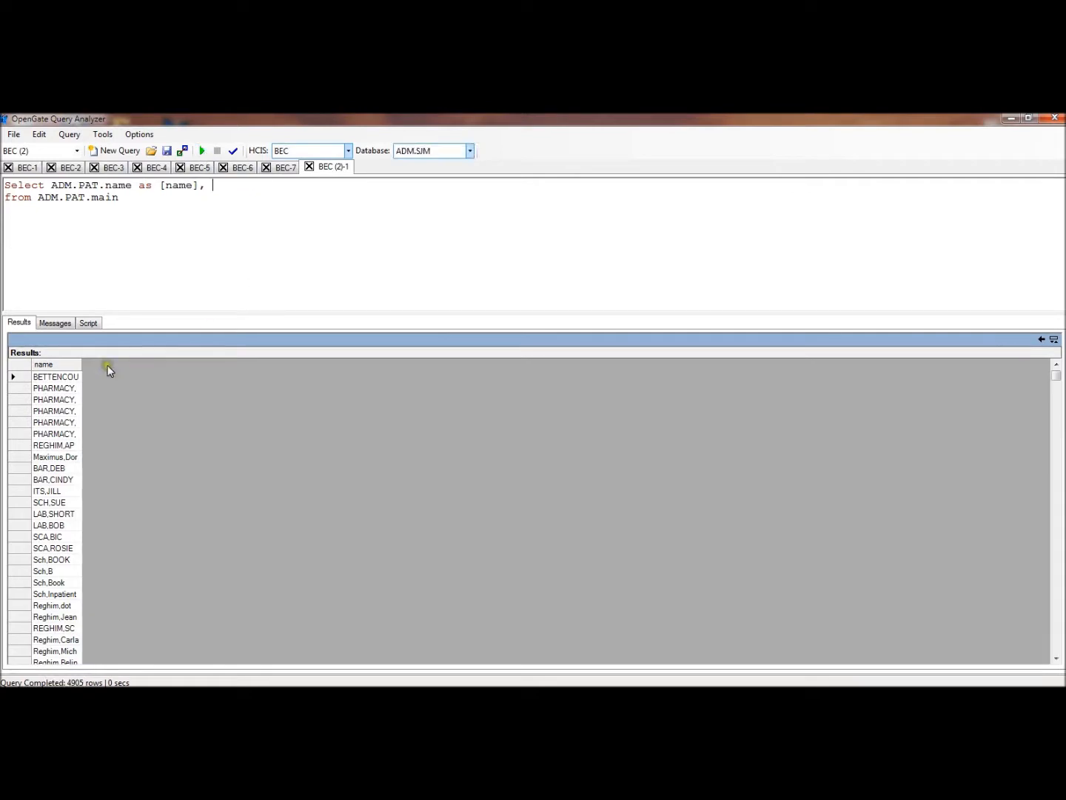
drag(85, 366, 155, 368)
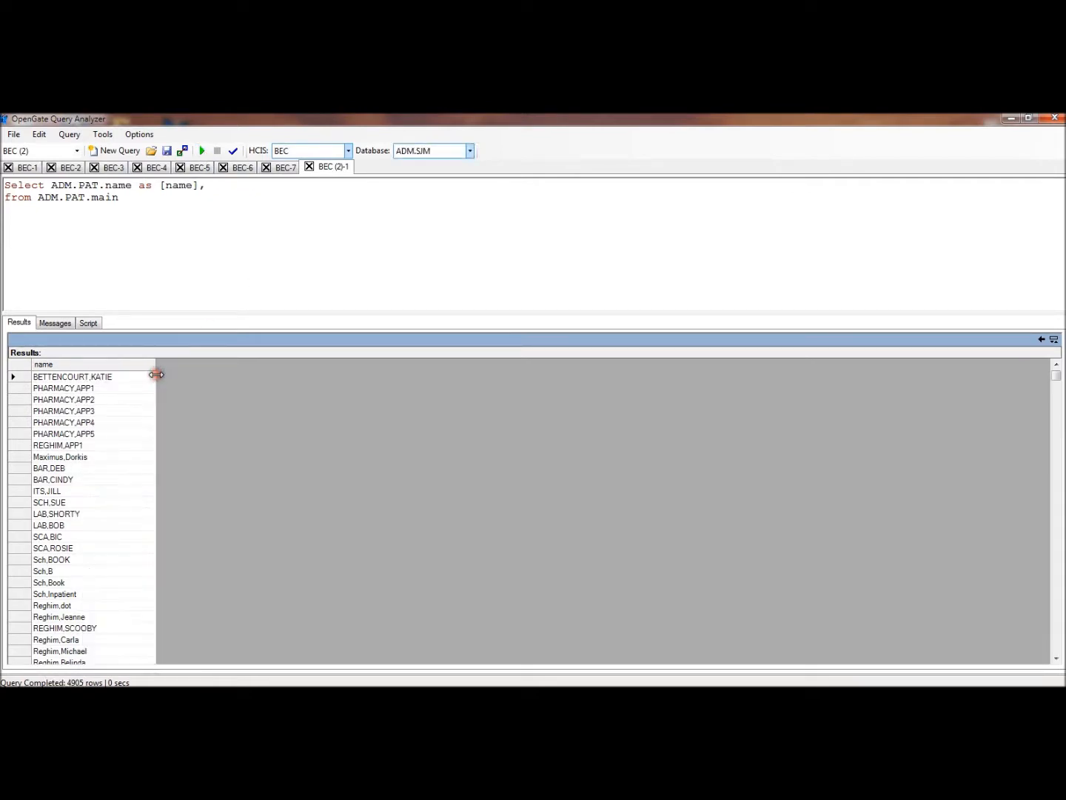
Add ADM.PAT.admit.date as [AdmitDate], followed by a comma, to the end of the select list
click(211, 187)
text(ADM.PAT.admit.date as [AdmitDate],)
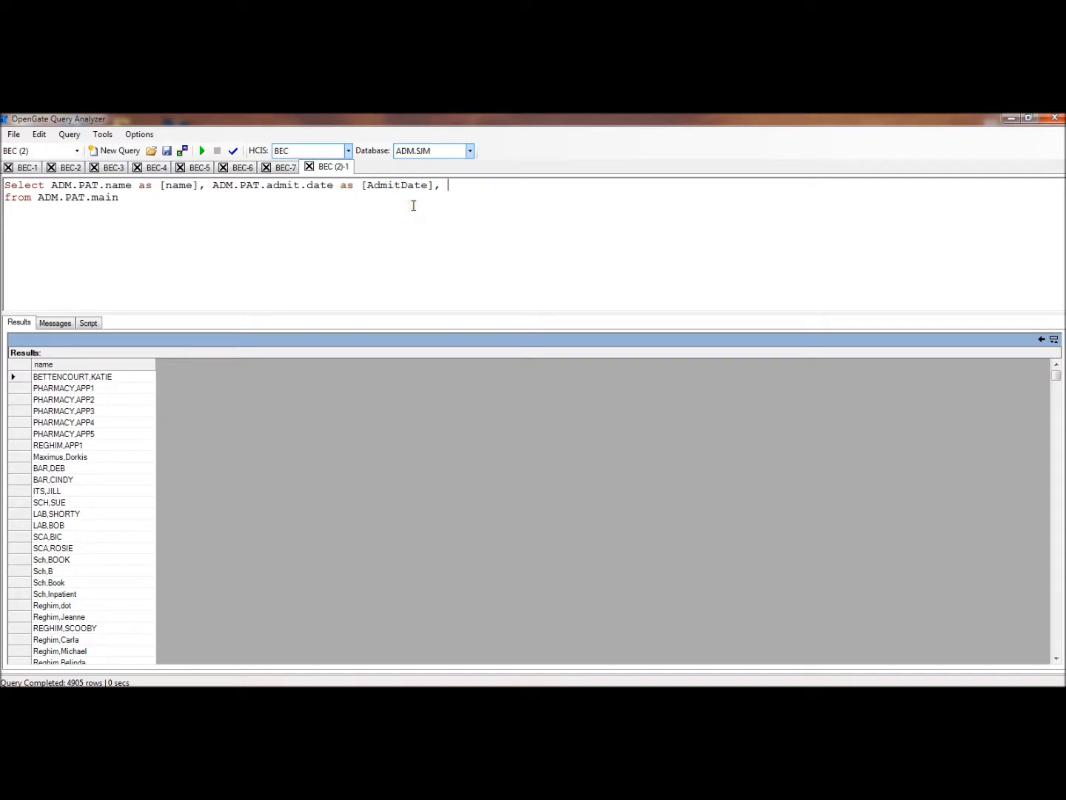
Add ADM.PAT.discharge.date without an alias to the select list and run the query, widening the result columns
text(ADM.PAT.discharge.date as)
key(BackSpace)
key(BackSpace)
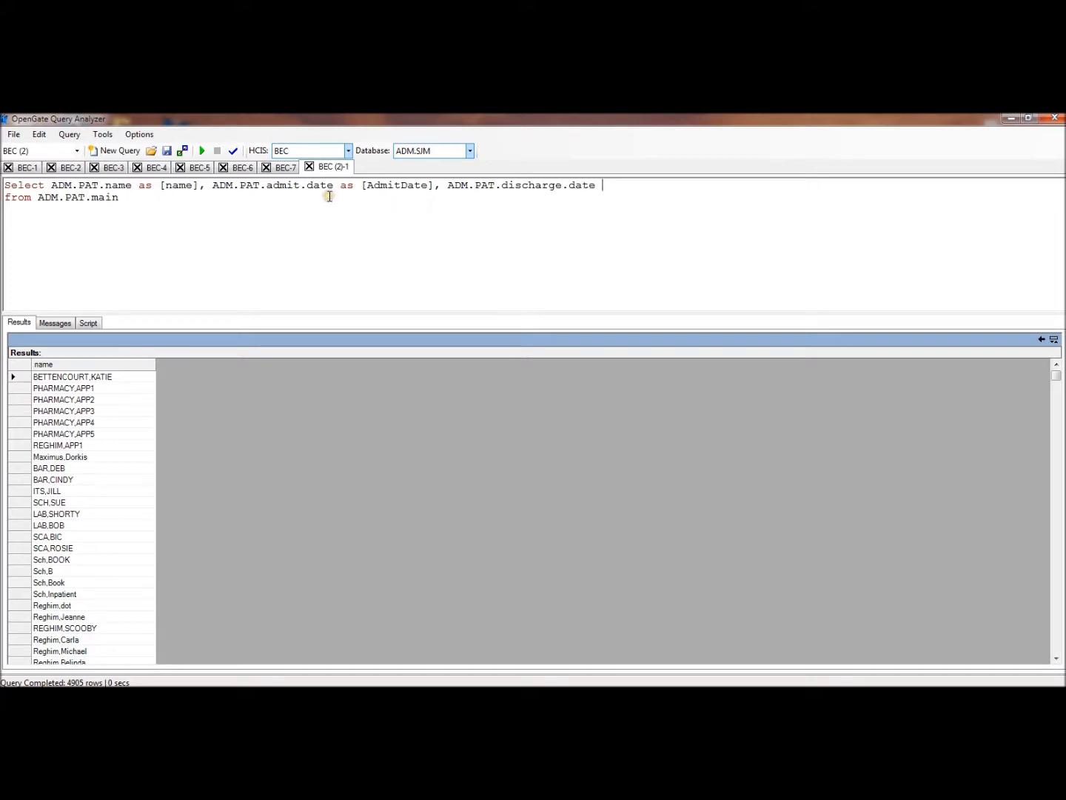
click(203, 151)
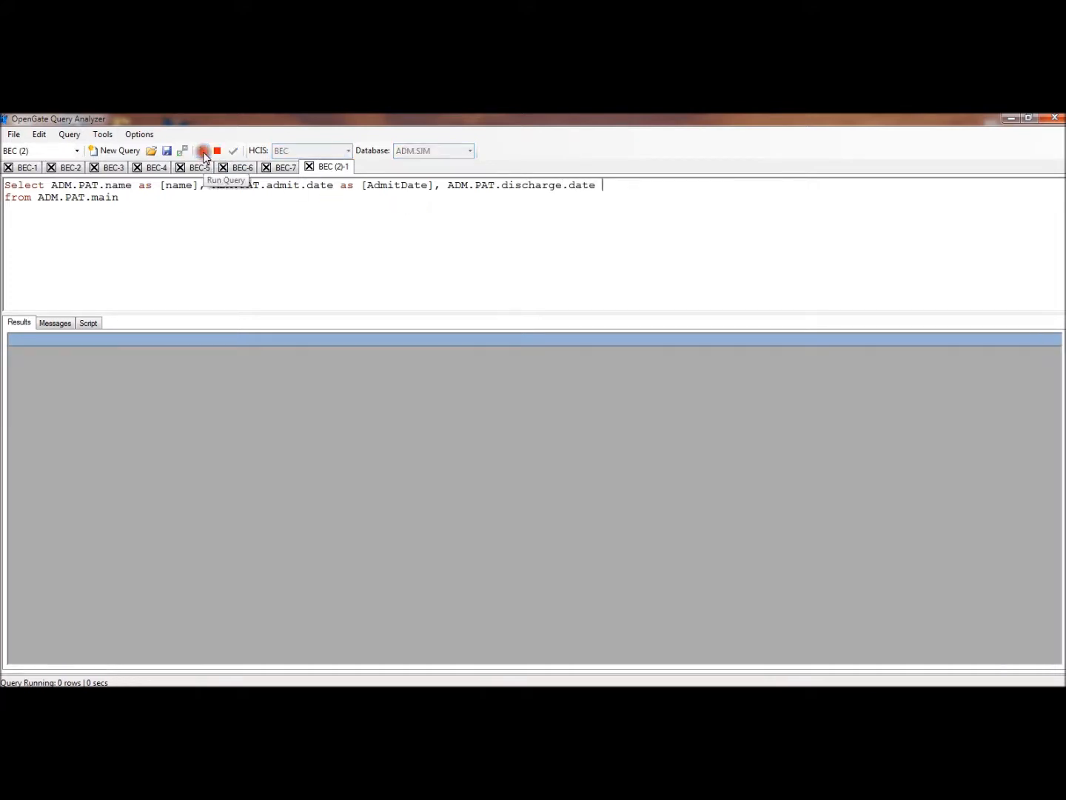
drag(81, 368, 154, 363)
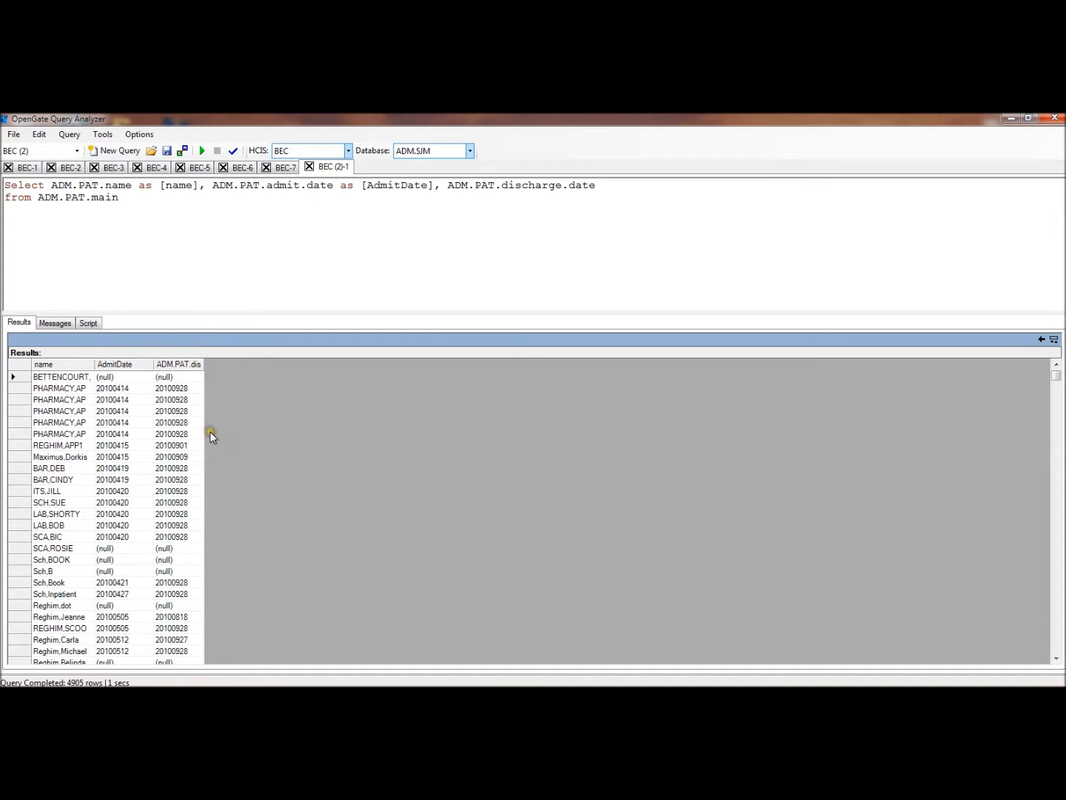
Extend the admit date alias to [AdmitDate,8,DdateTime] and run the query
click(428, 187)
text(8)
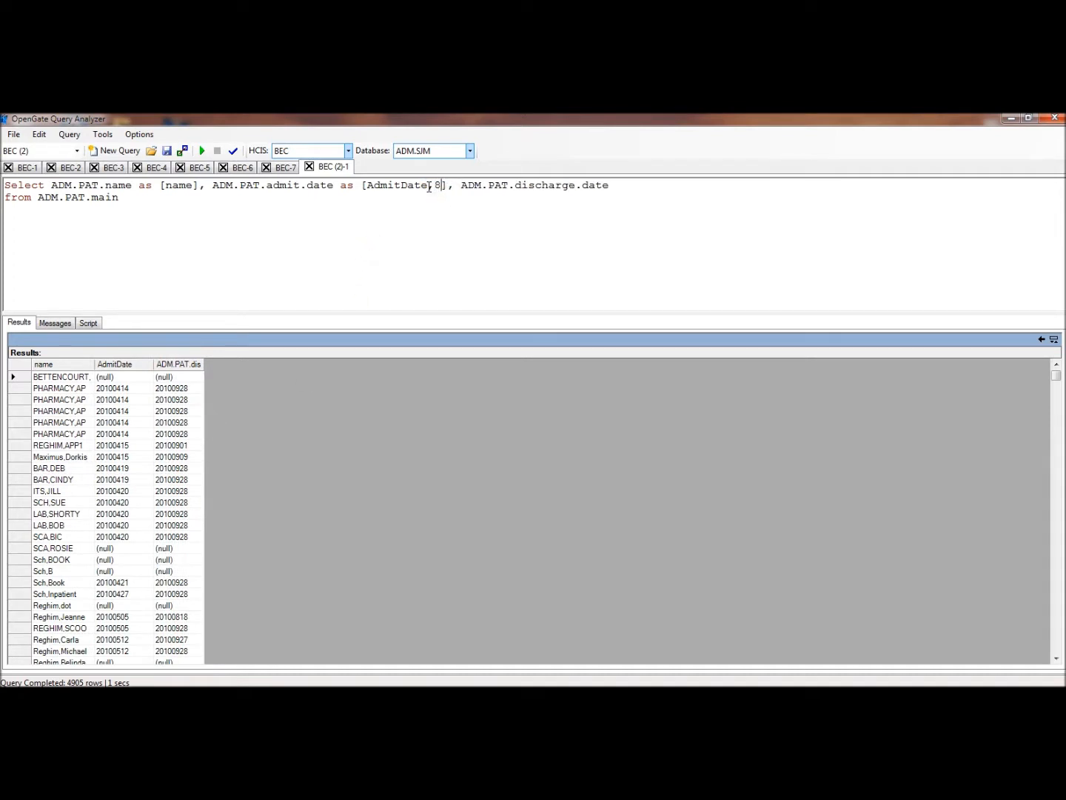
text(,datet)
key(BackSpace)
text(Time)
click(450, 186)
key(BackSpace)
text(\D)
click(449, 185)
key(BackSpace)
text(,)
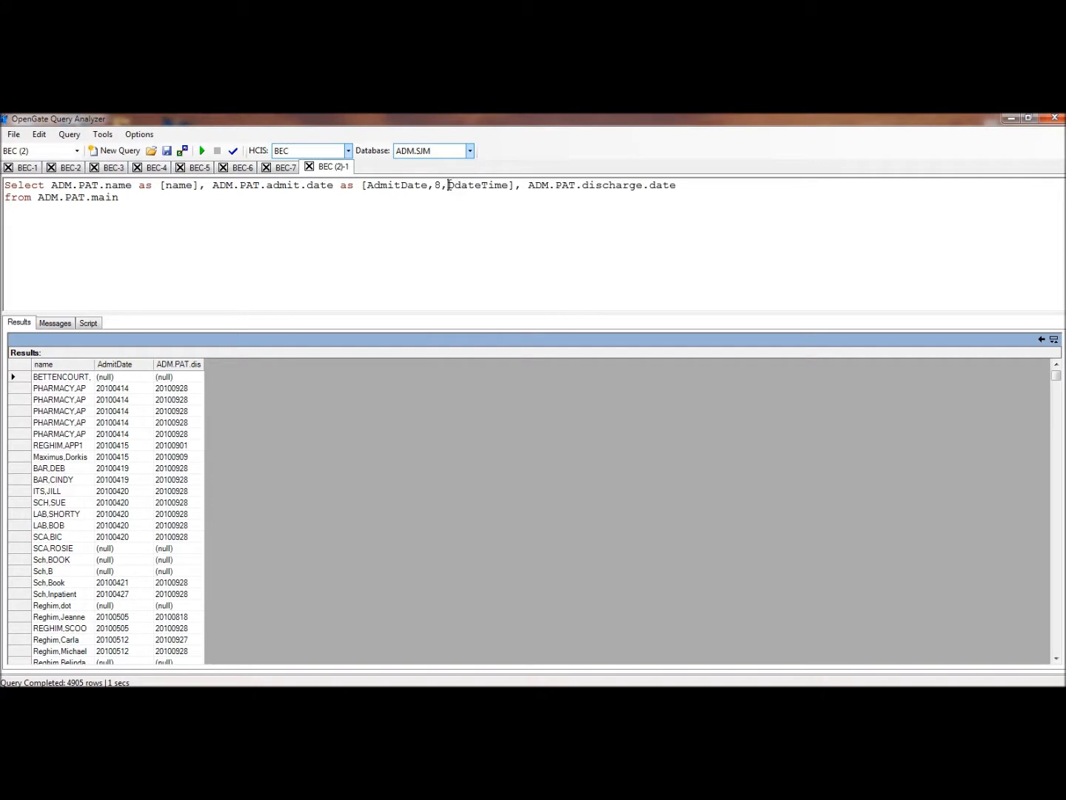
click(200, 151)
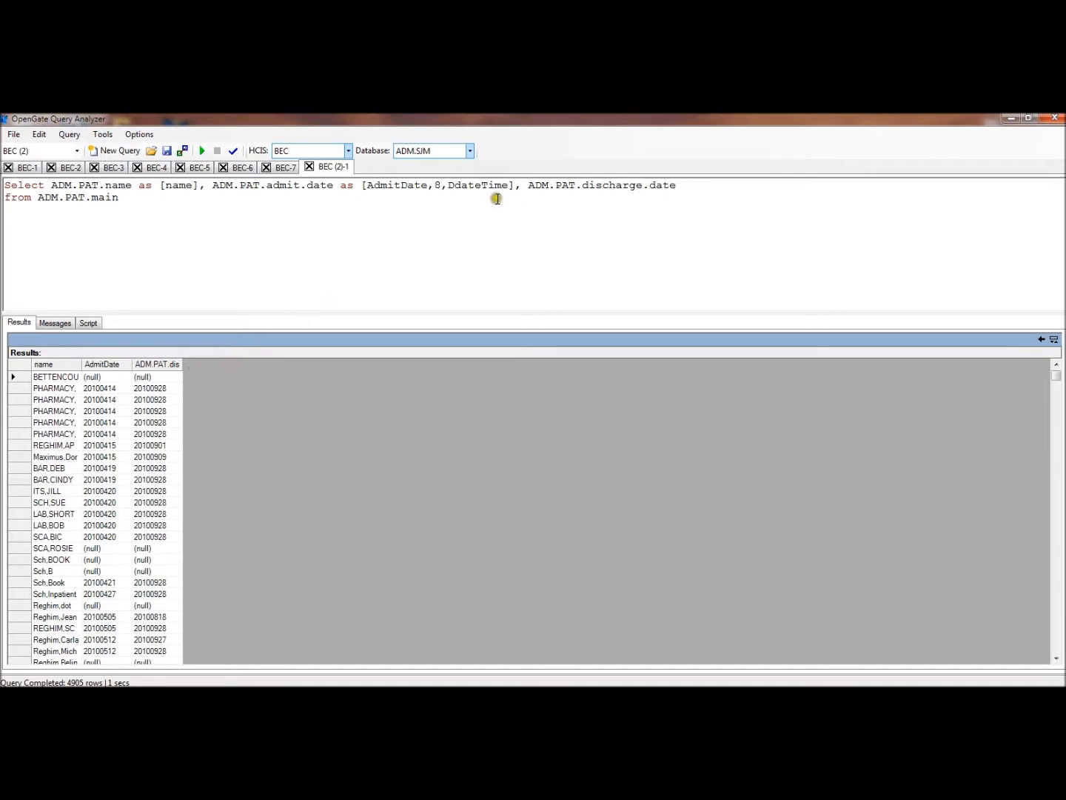
Correct the data type in the admit date alias to DateTime and rerun the query
click(460, 186)
key(BackSpace)
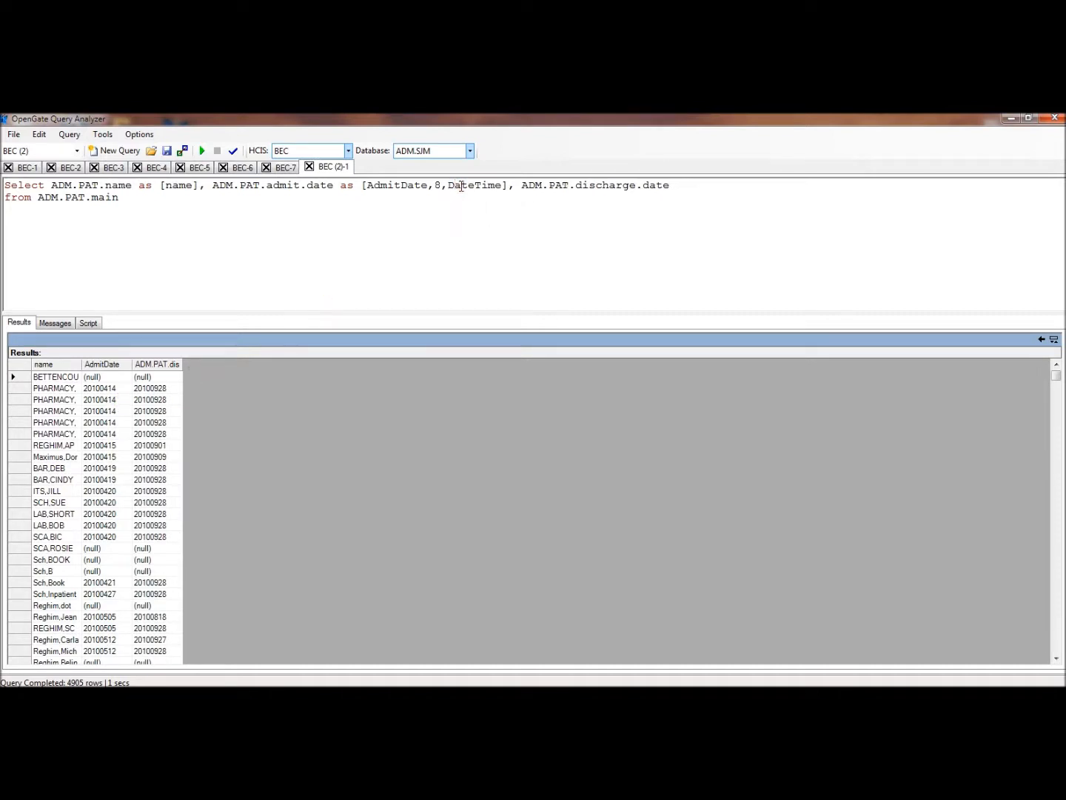
click(202, 152)
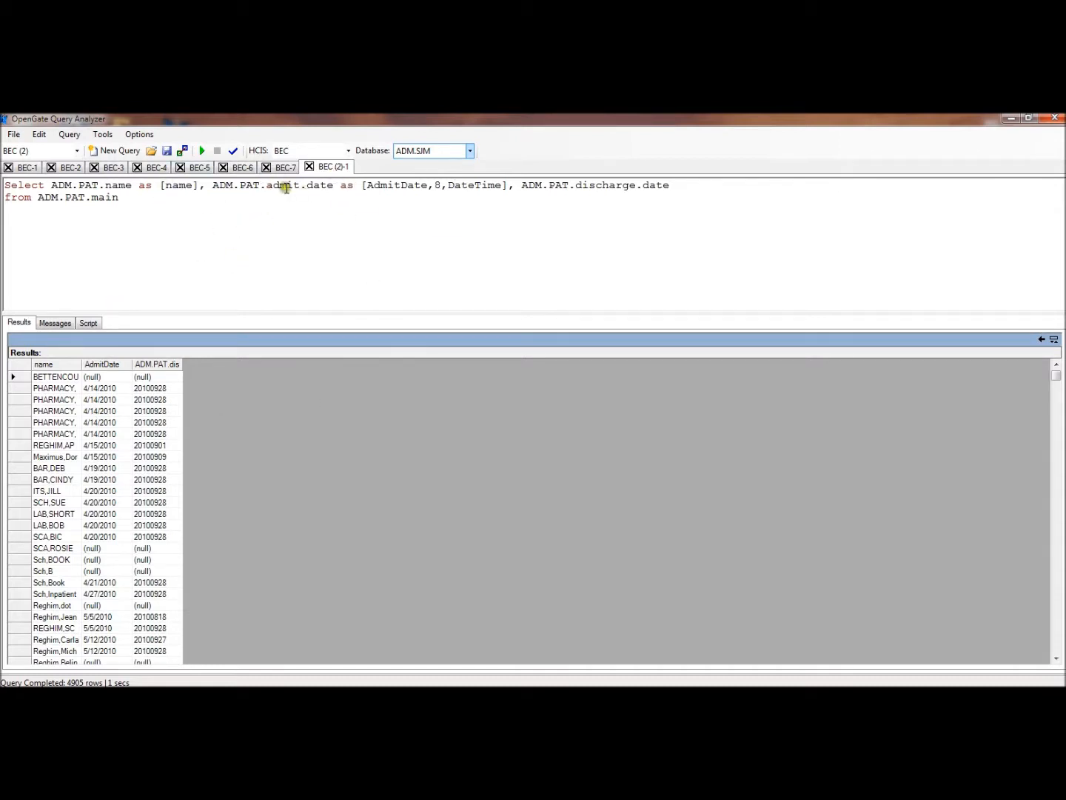
Open the NPR schema browser beside the query results and search the DPMs for ADM.PAT
click(104, 135)
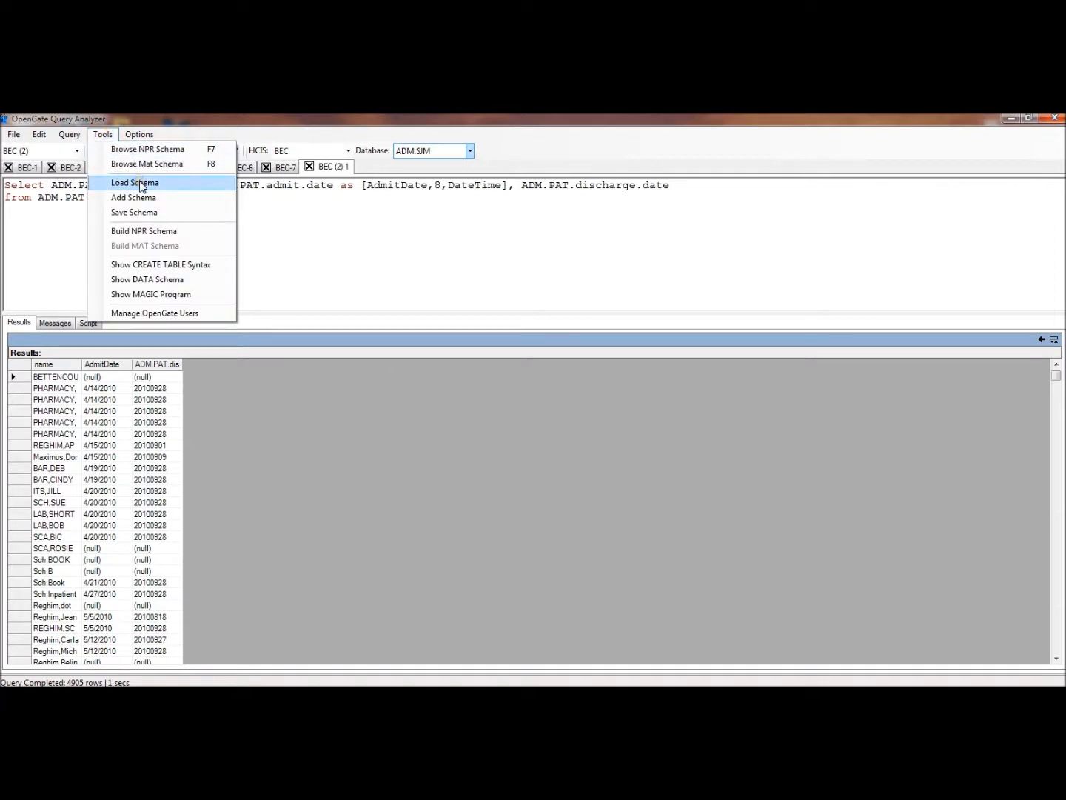
click(178, 150)
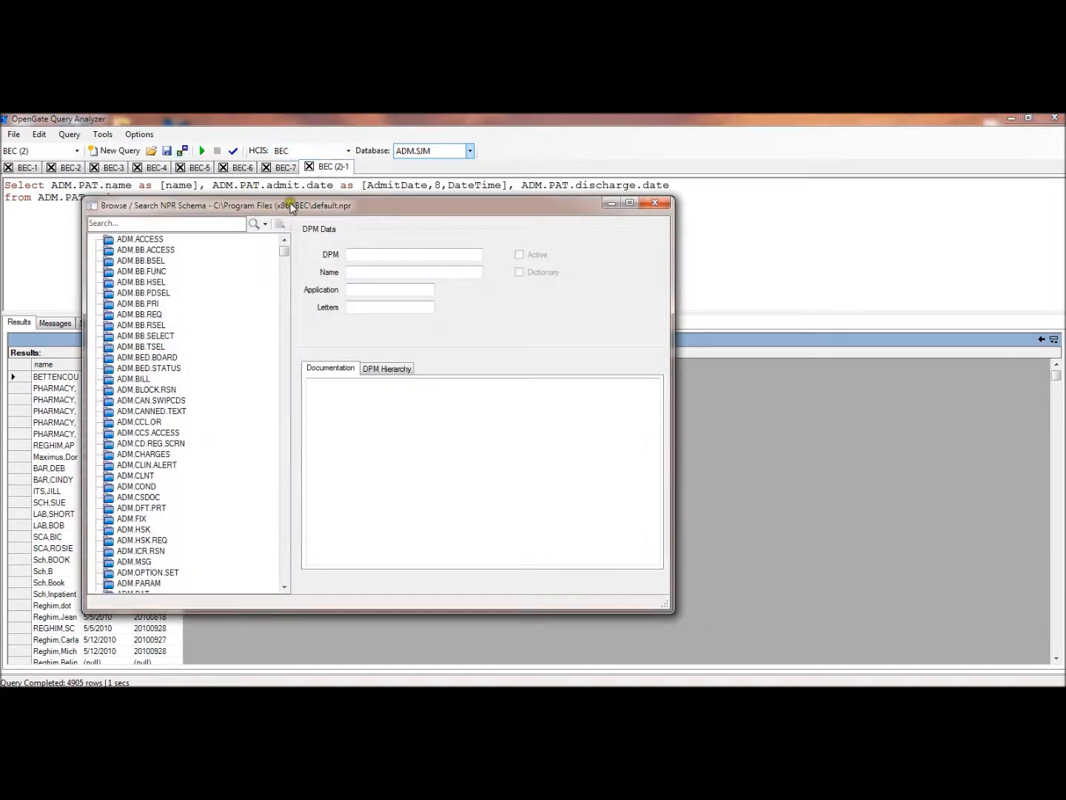
drag(292, 206, 523, 169)
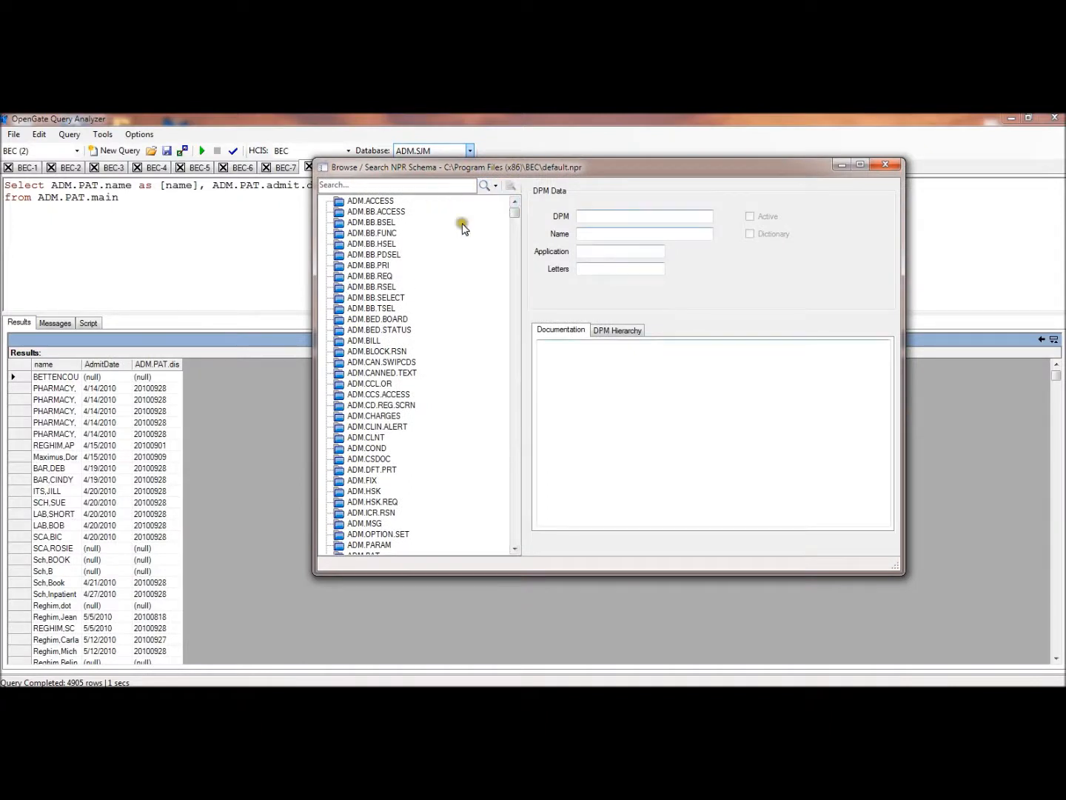
click(384, 187)
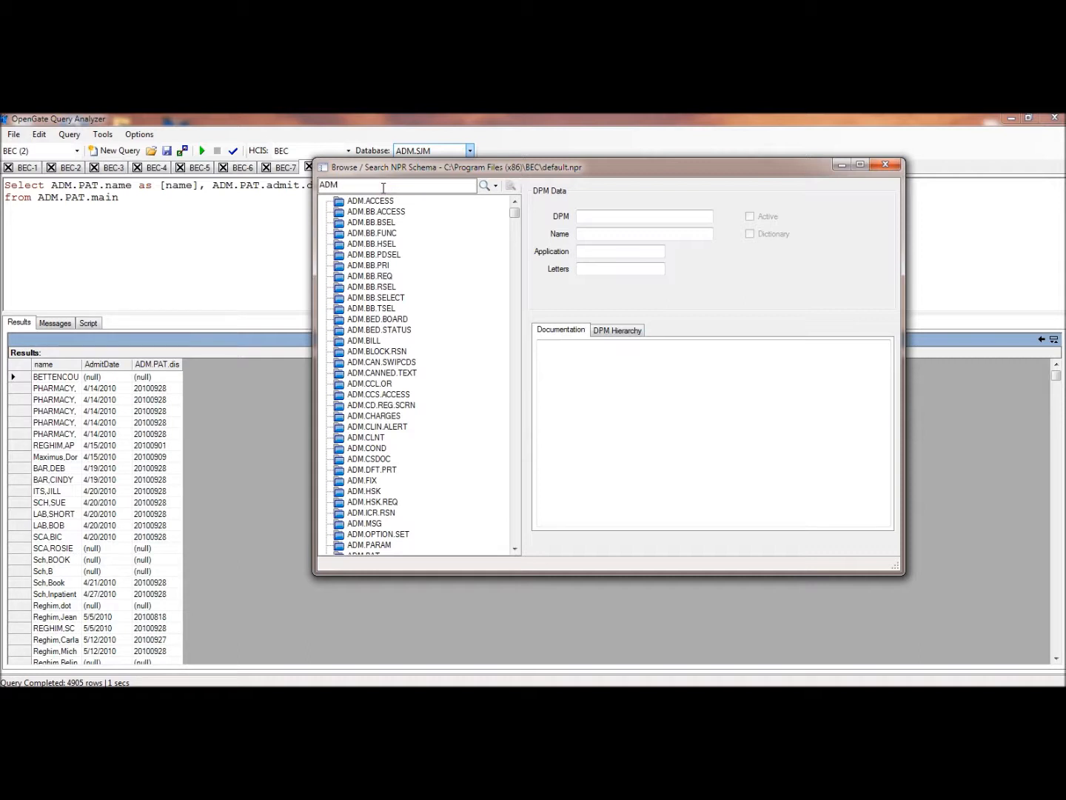
click(496, 185)
click(511, 201)
click(485, 187)
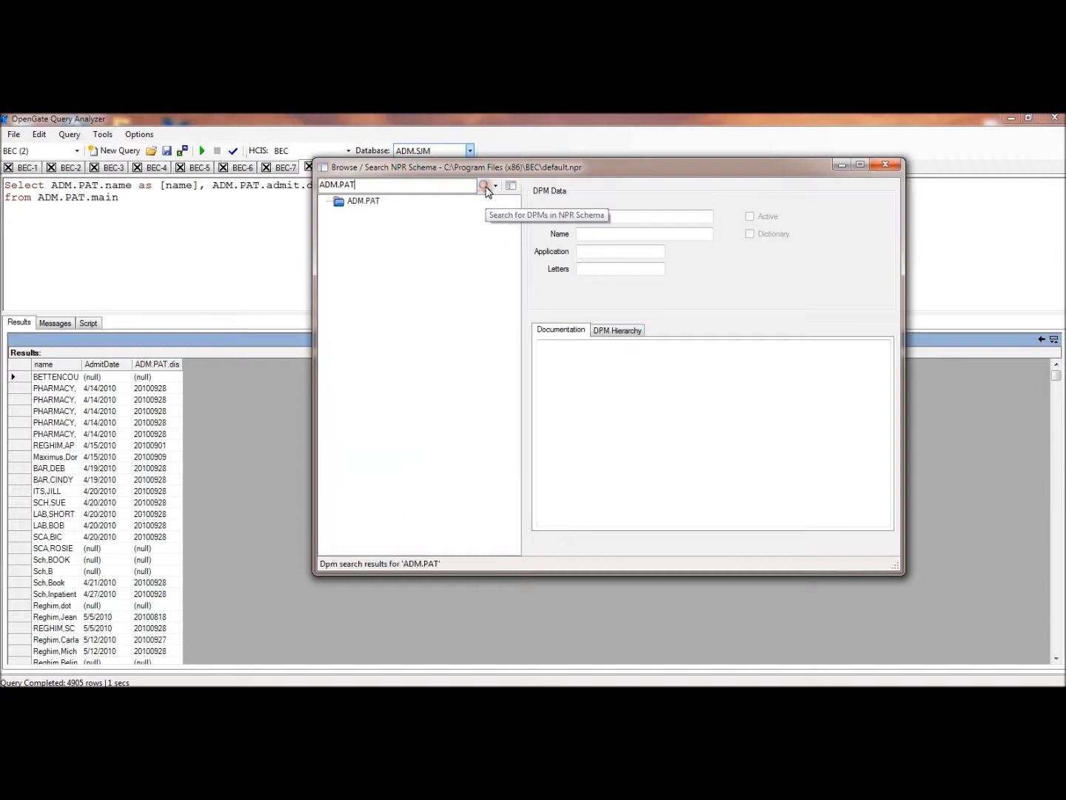
Expand ADM.PAT to its main segment and examine the segment hierarchy
click(343, 204)
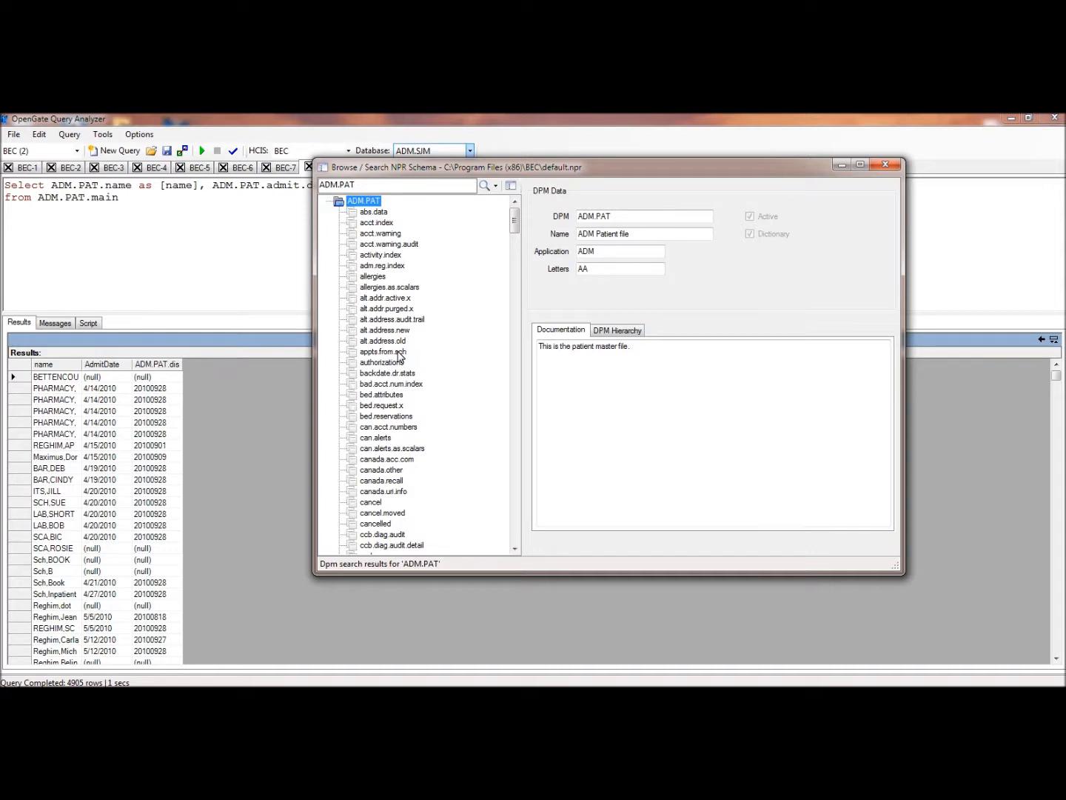
click(393, 352)
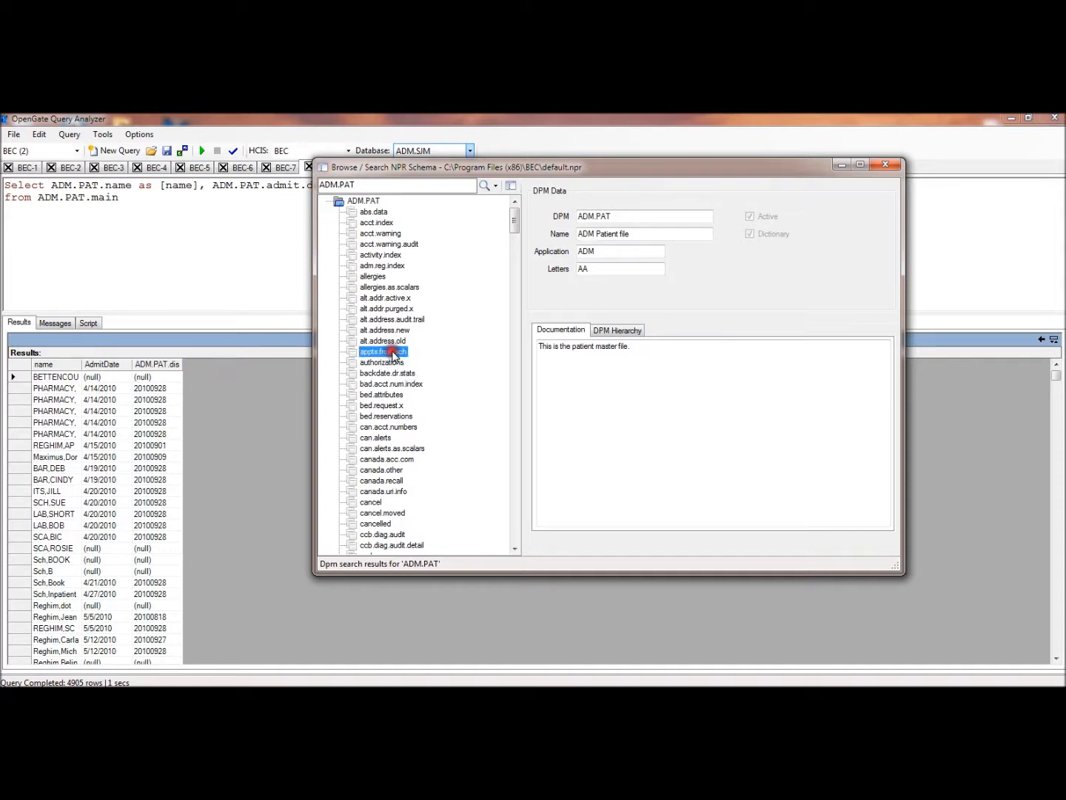
key(m)
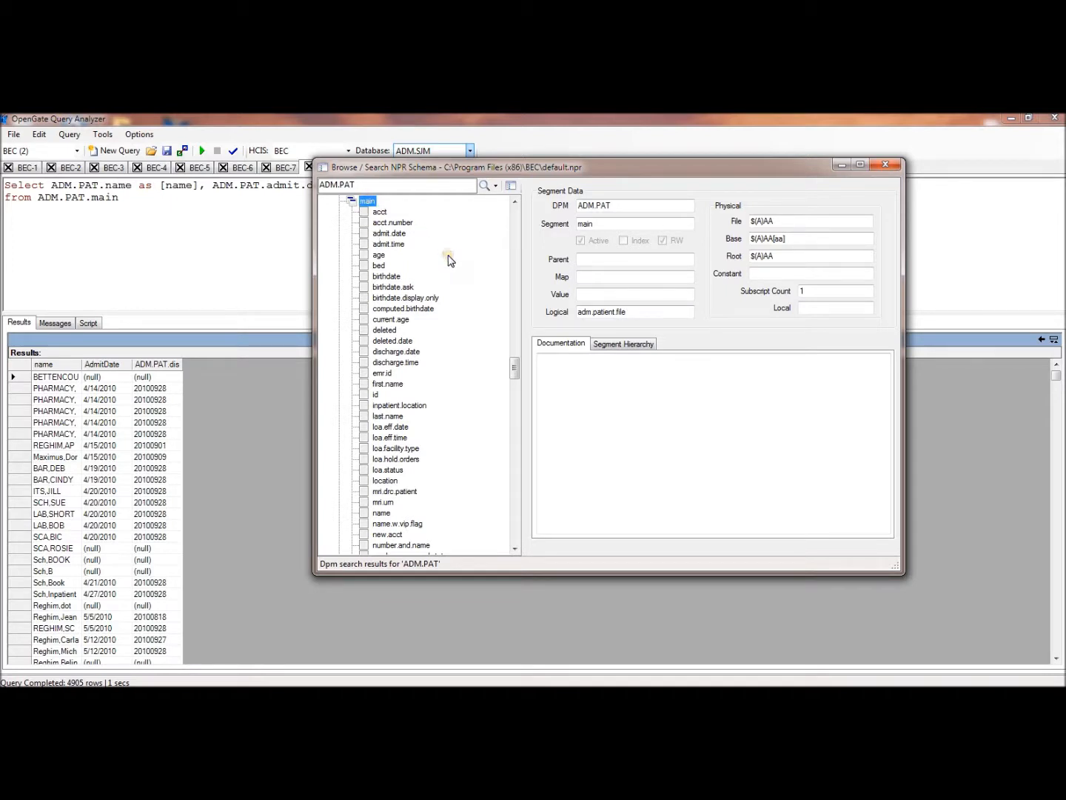
click(633, 345)
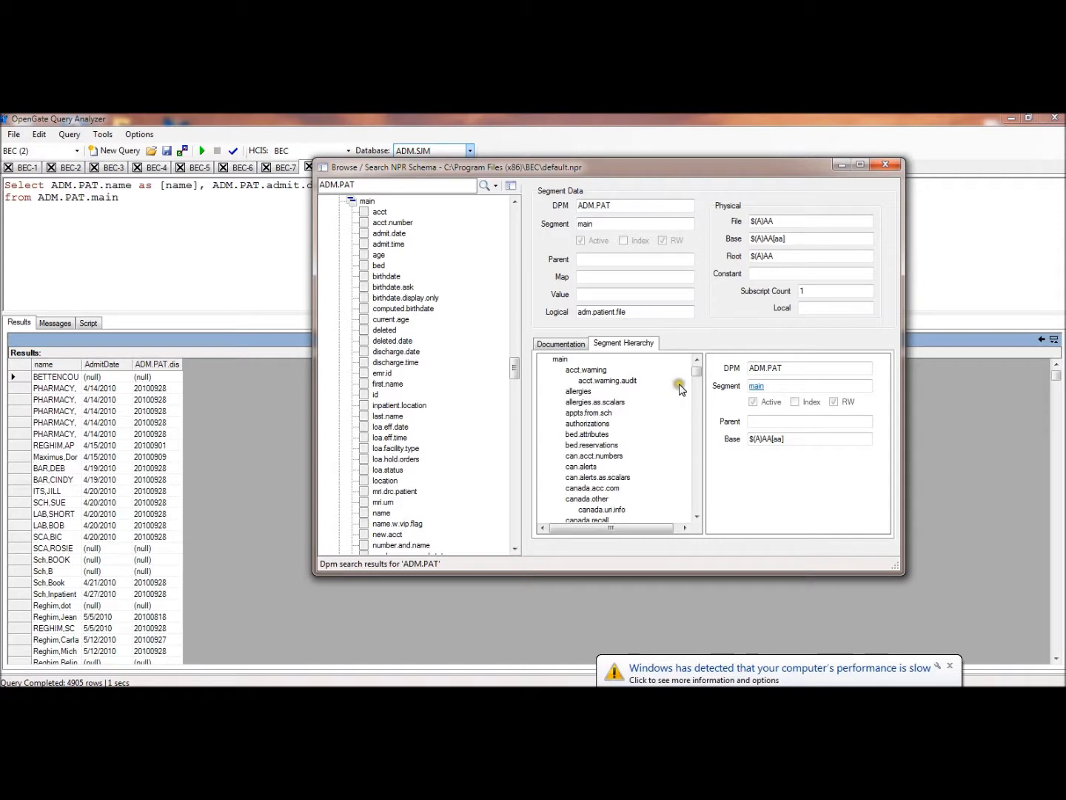
drag(697, 377, 696, 403)
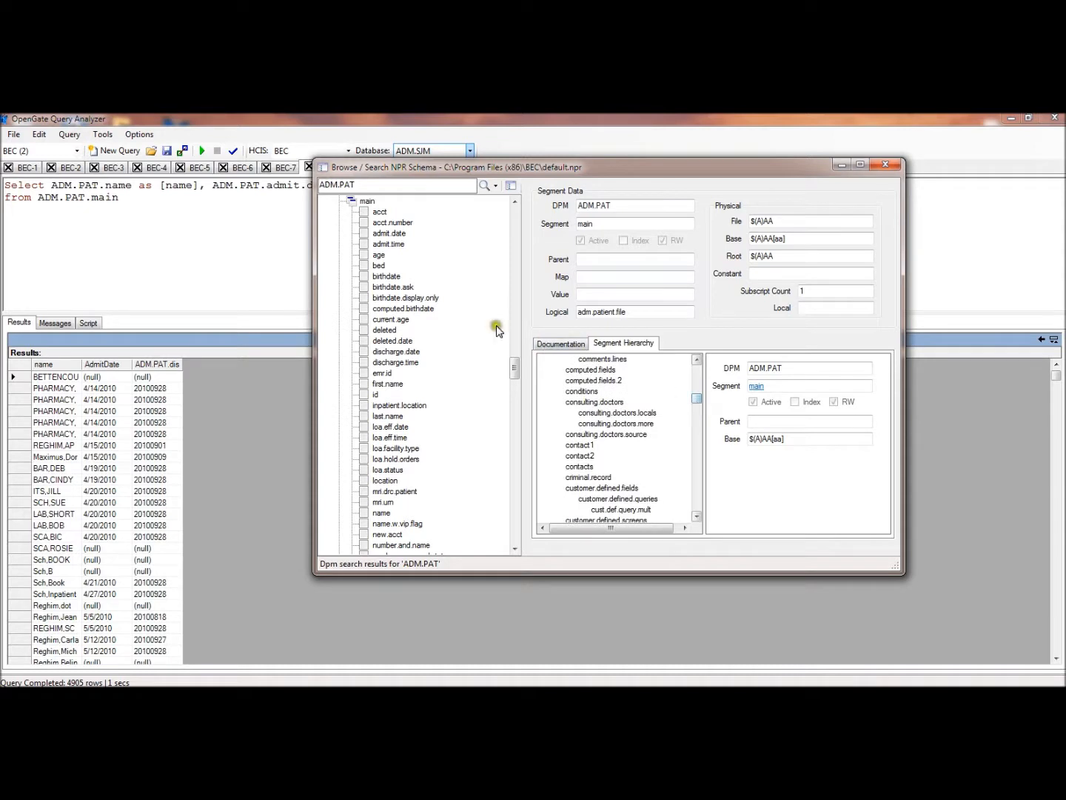
Insert the birthdate element from the main segment into the query as ADM.PAT.birthdate, separated by a comma after ADM.PAT.discharge.date
click(383, 277)
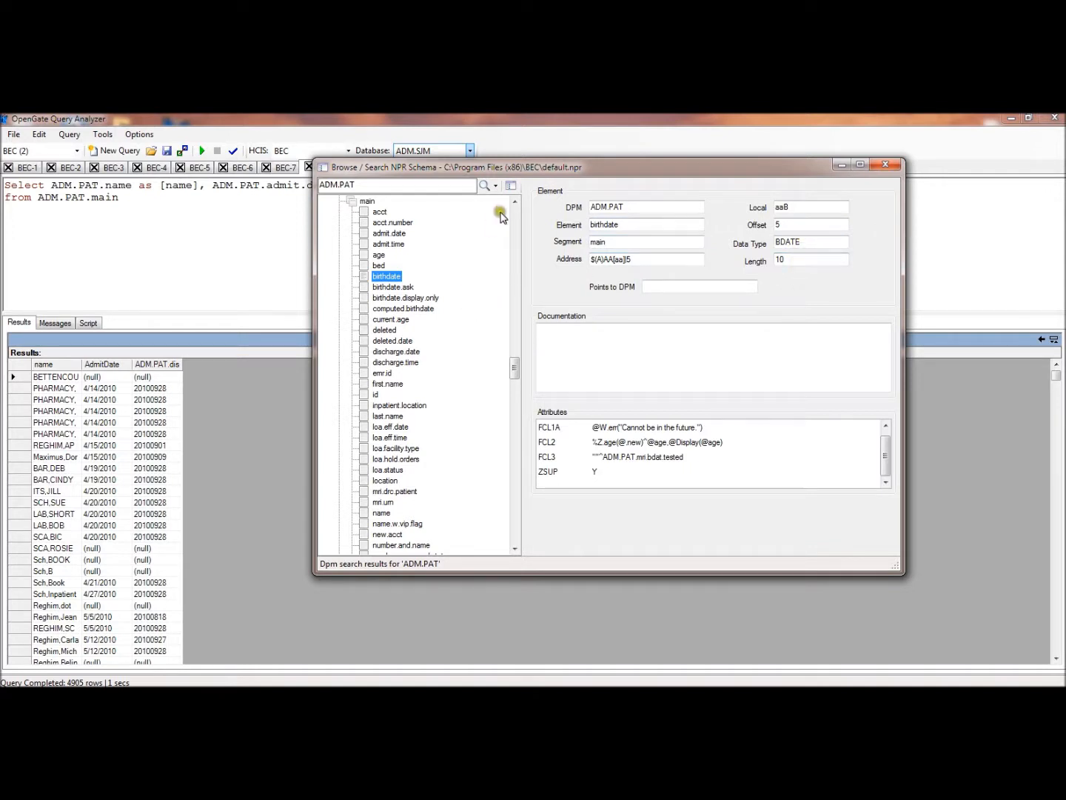
drag(509, 176, 692, 259)
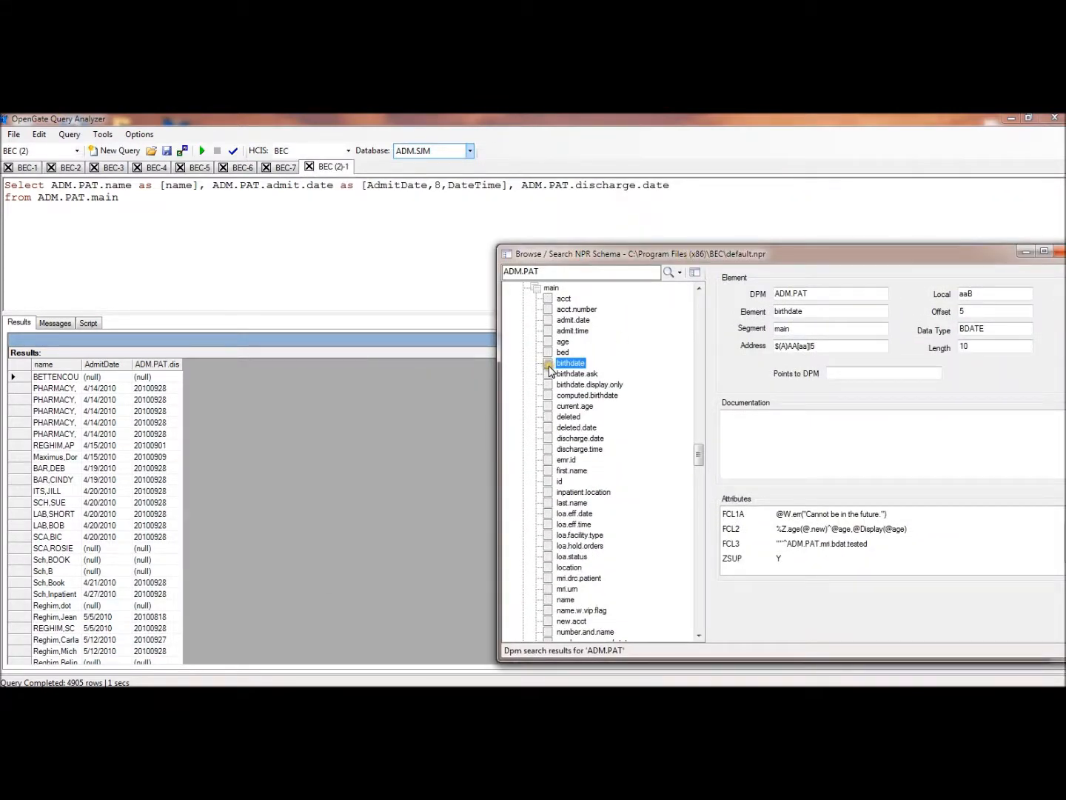
drag(550, 372, 700, 187)
click(671, 184)
text(,)
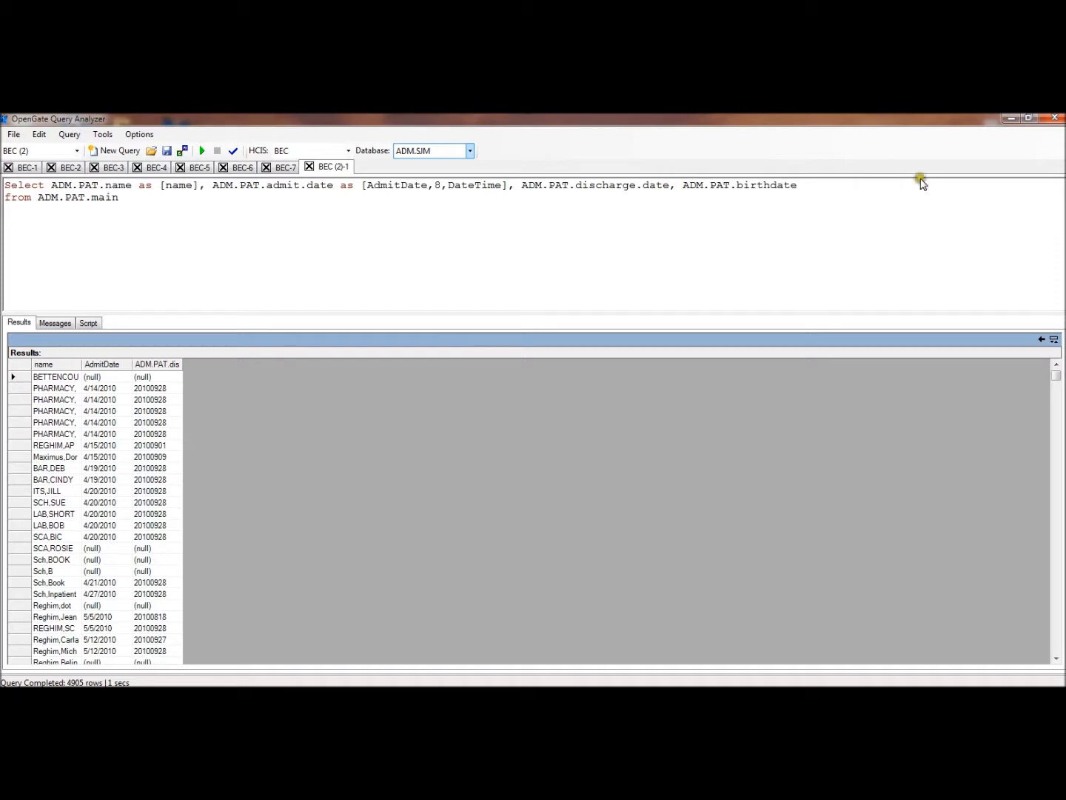
text( as)
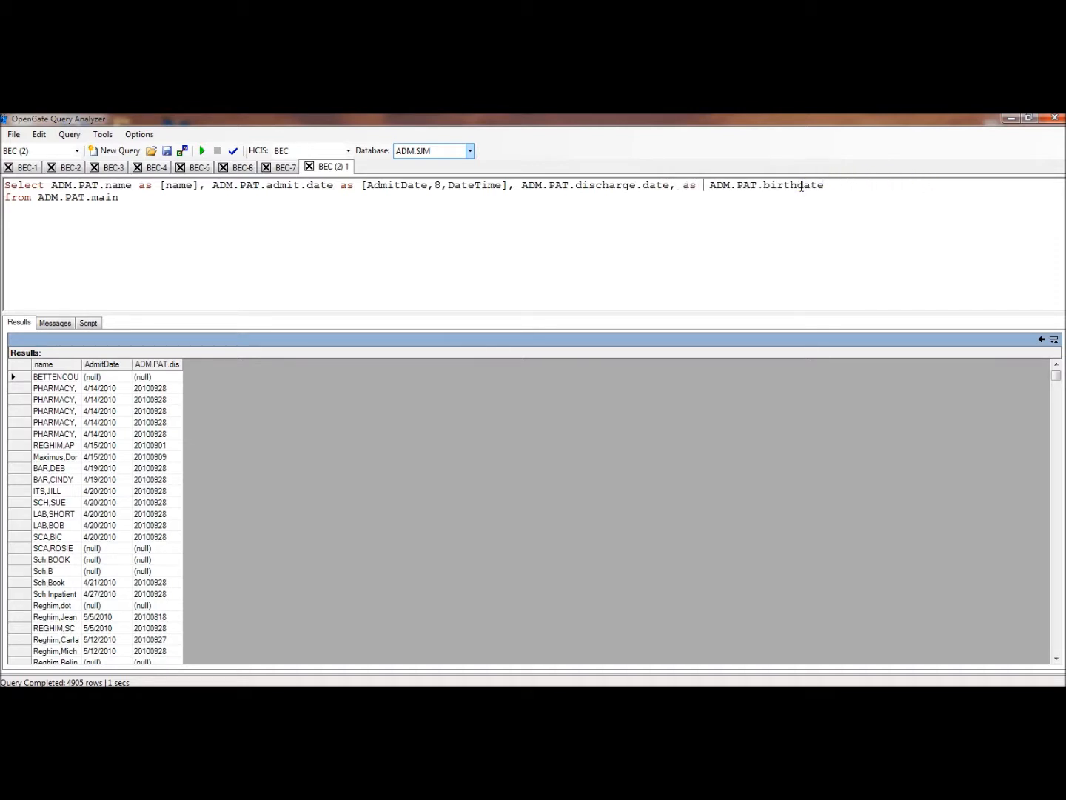
Alias the ADM.PAT.birthdate column as [DOB], followed by a comma and a new line before the from clause
key(BackSpace)
key(BackSpace)
key(BackSpace)
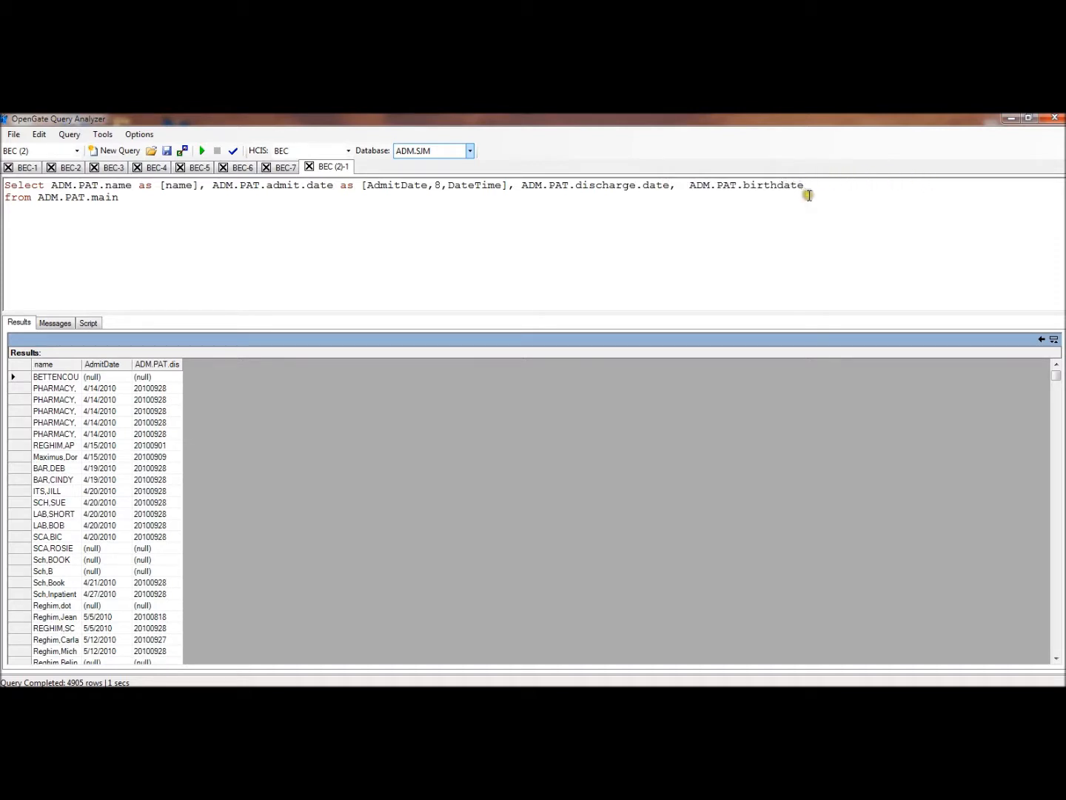
click(807, 185)
text(as)
key(Return)
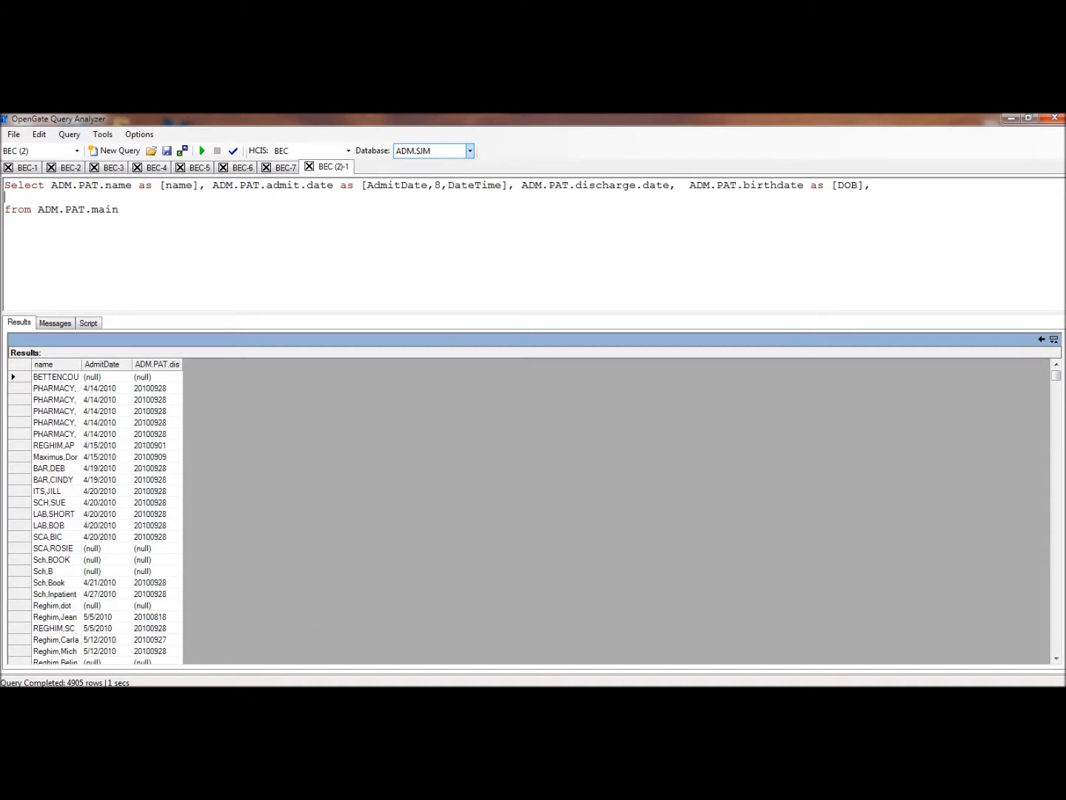
Copy the birthdate element's address from the NPR schema into the query as $(A)AA[aa]|5 as [DOB2], and run the query
click(194, 698)
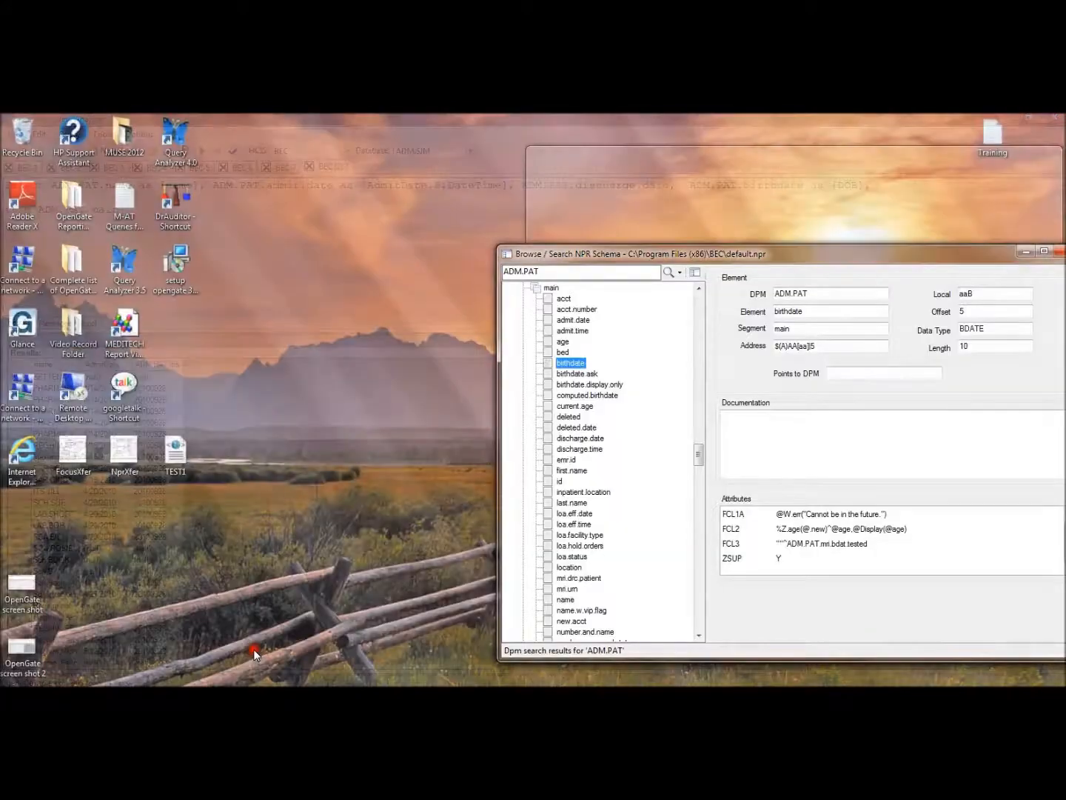
click(254, 649)
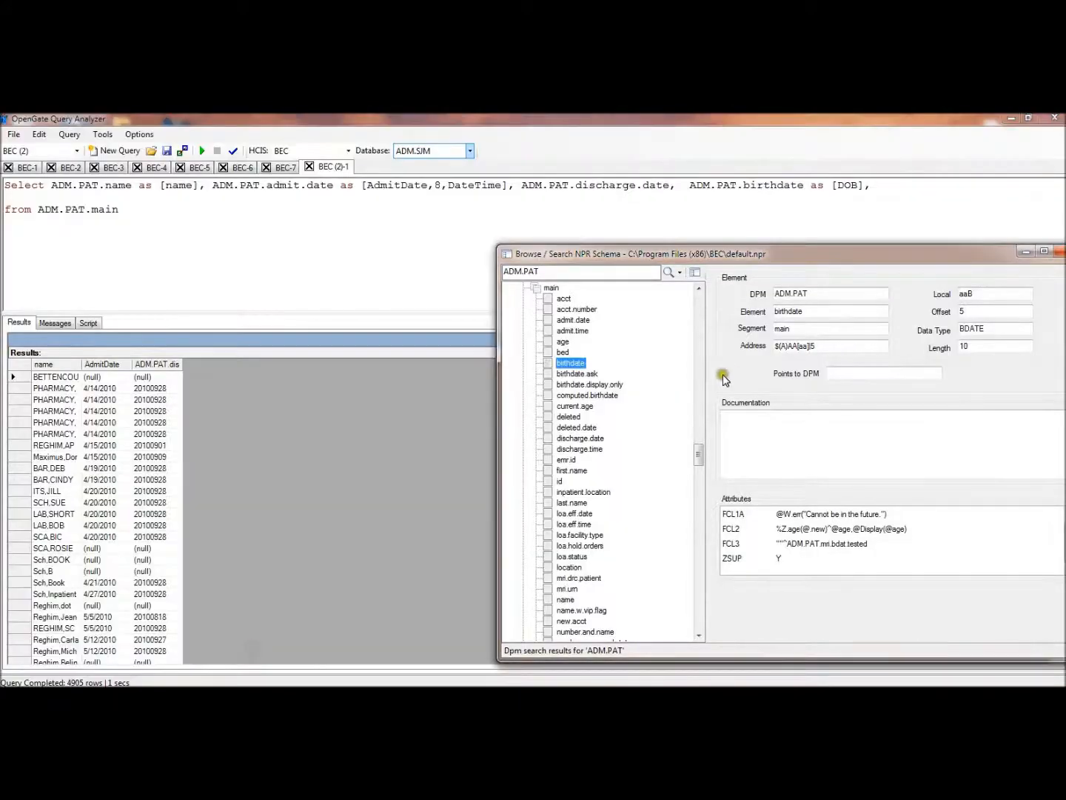
drag(821, 344, 781, 348)
right_click(782, 349)
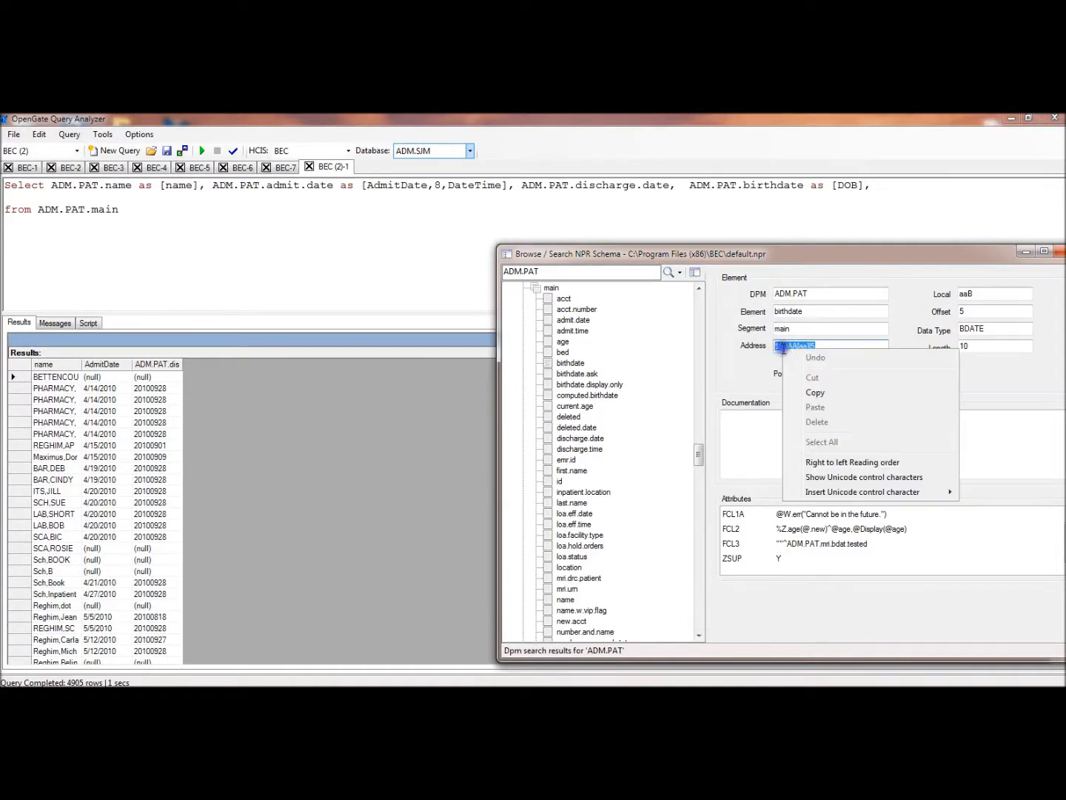
click(811, 394)
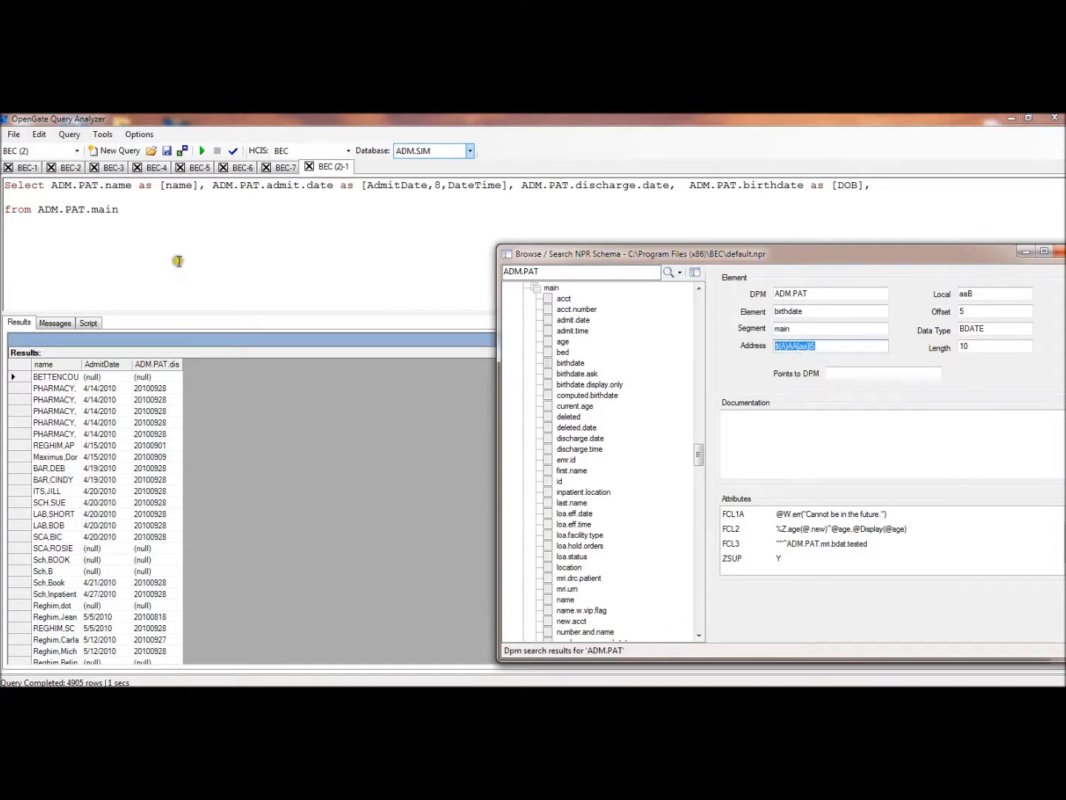
click(45, 202)
key(ctrl+v)
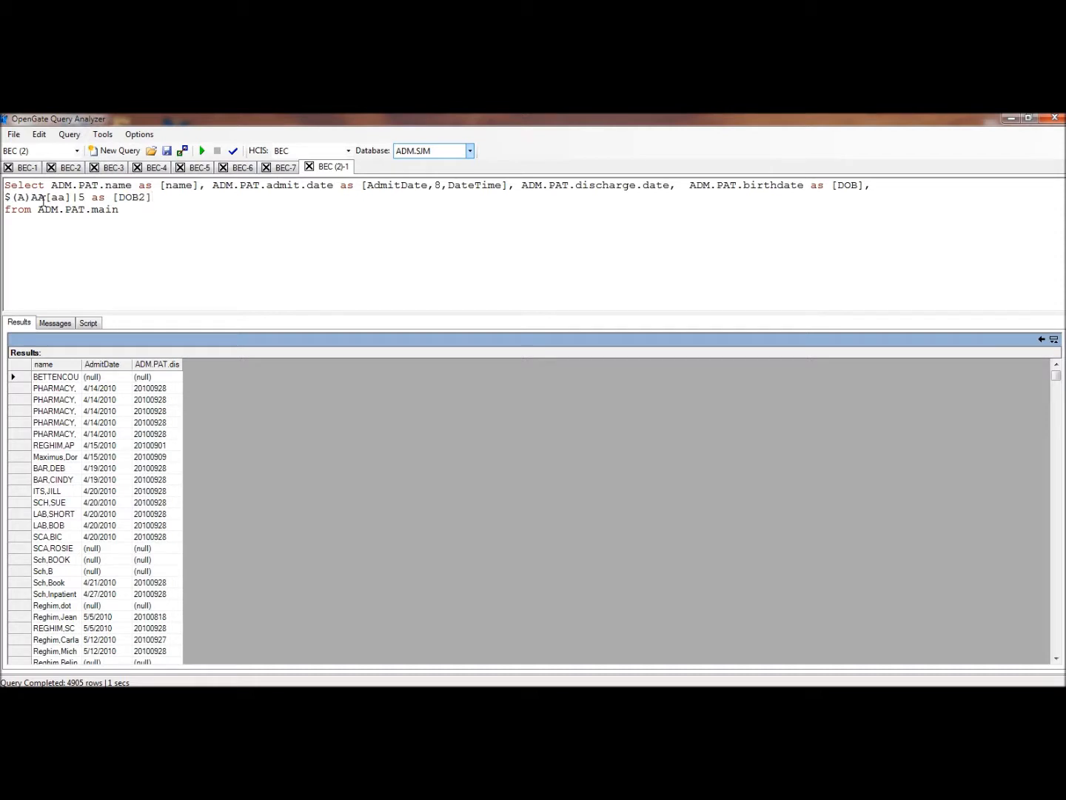
click(203, 152)
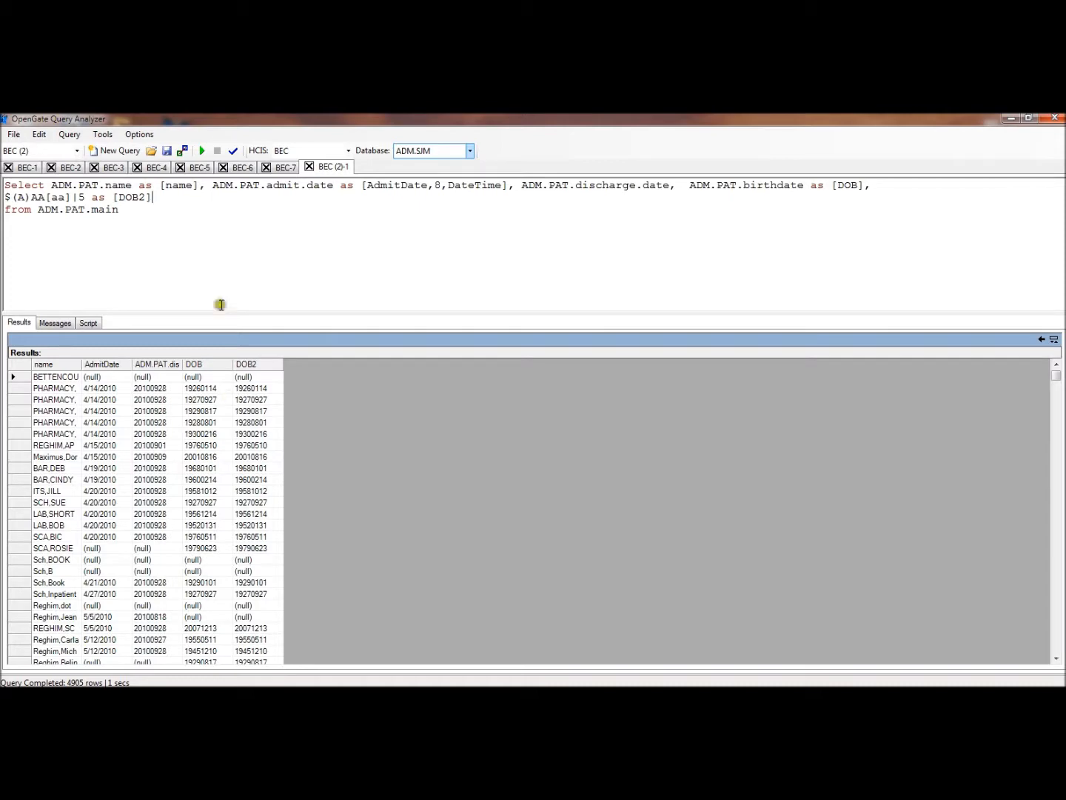
Search the NPR schema's elements for ADM.PAT.insurance
mouse_move(192, 685)
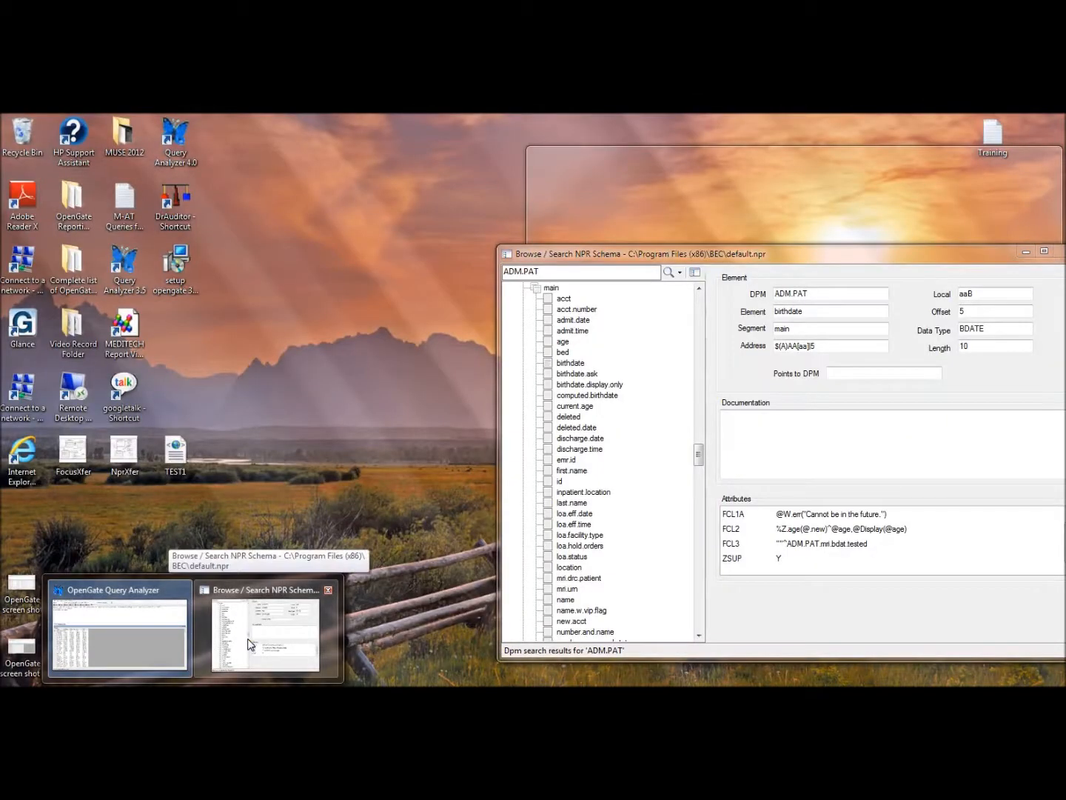
click(250, 643)
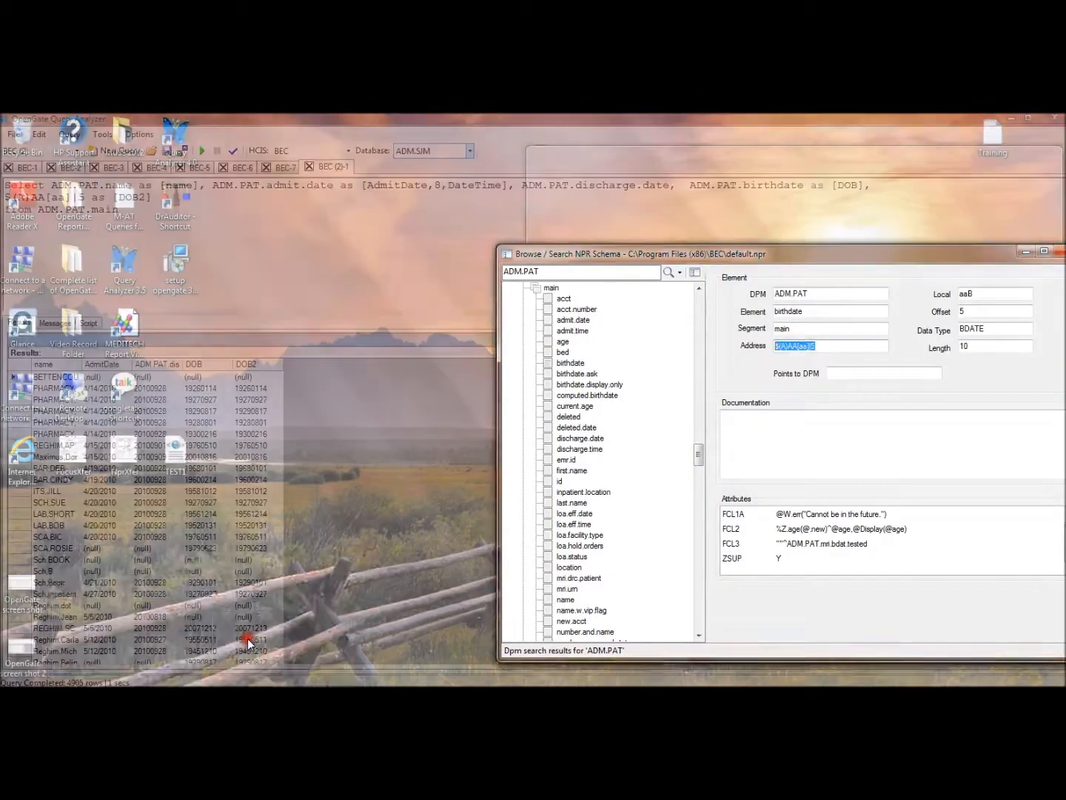
drag(713, 257, 381, 190)
click(248, 202)
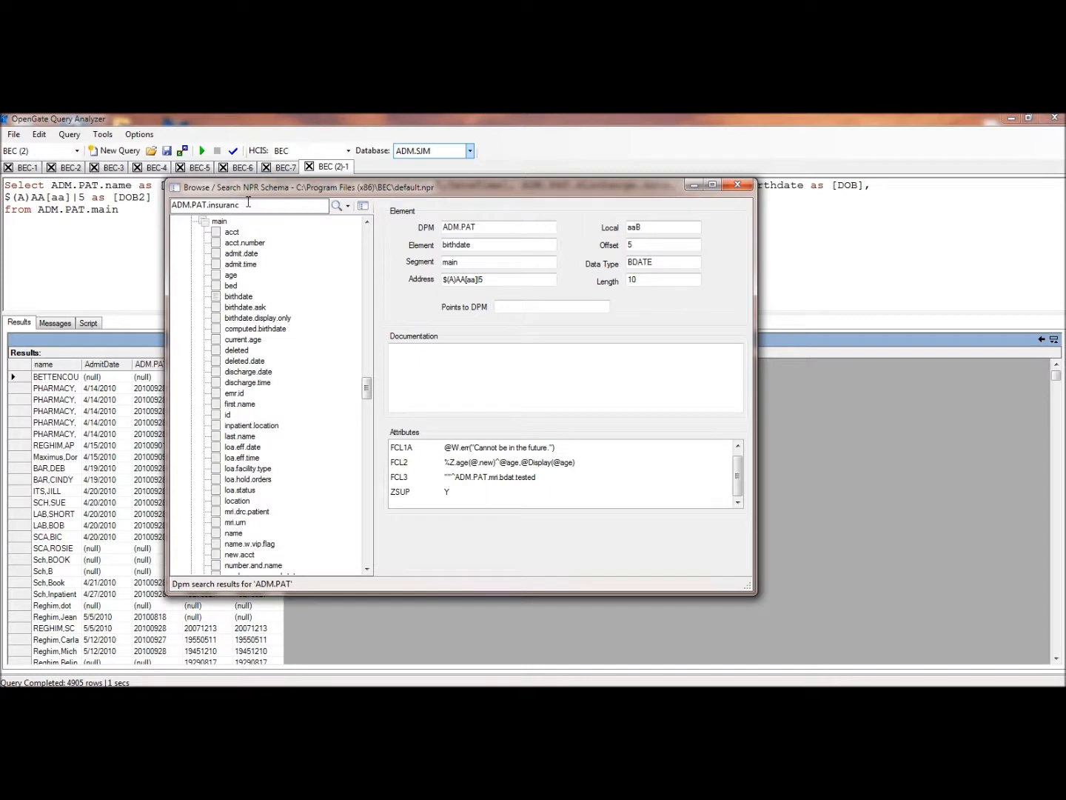
click(347, 206)
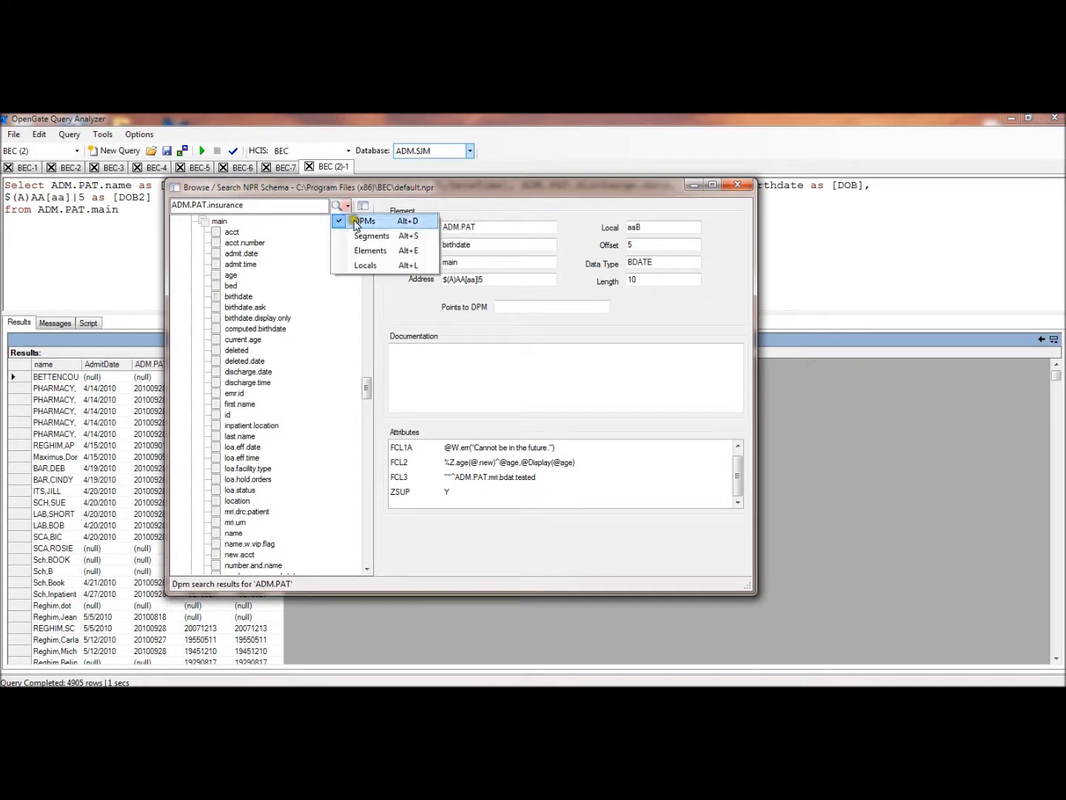
click(343, 251)
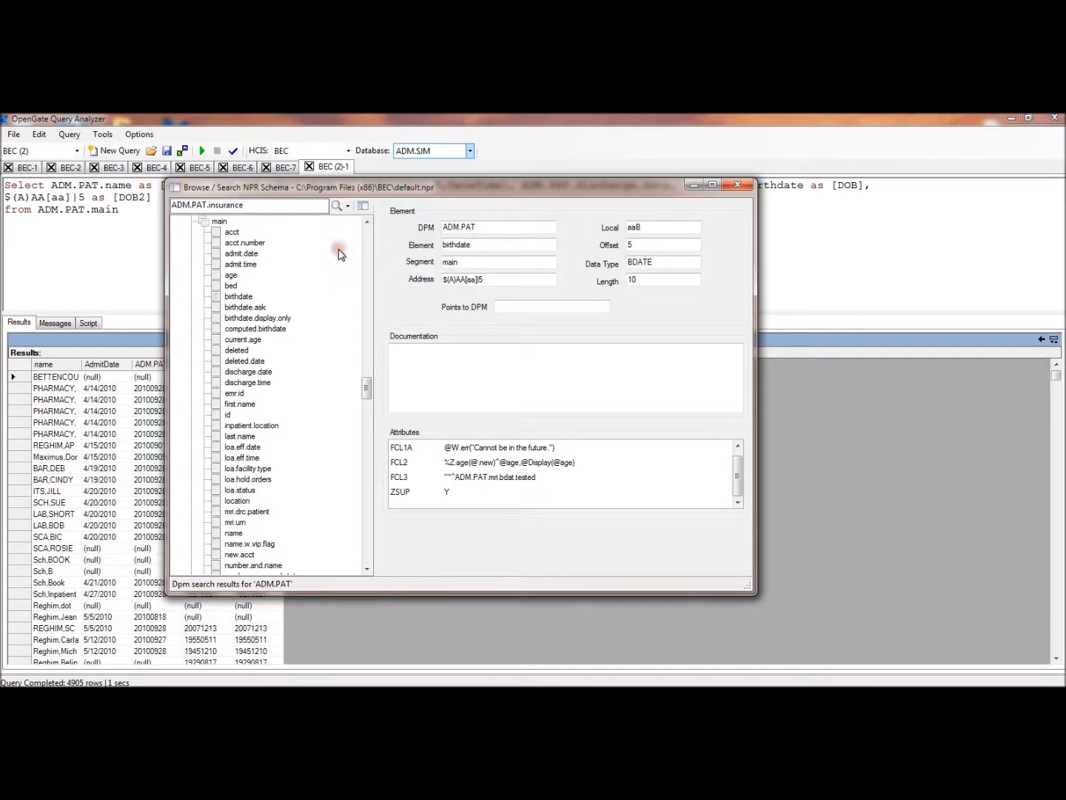
click(335, 209)
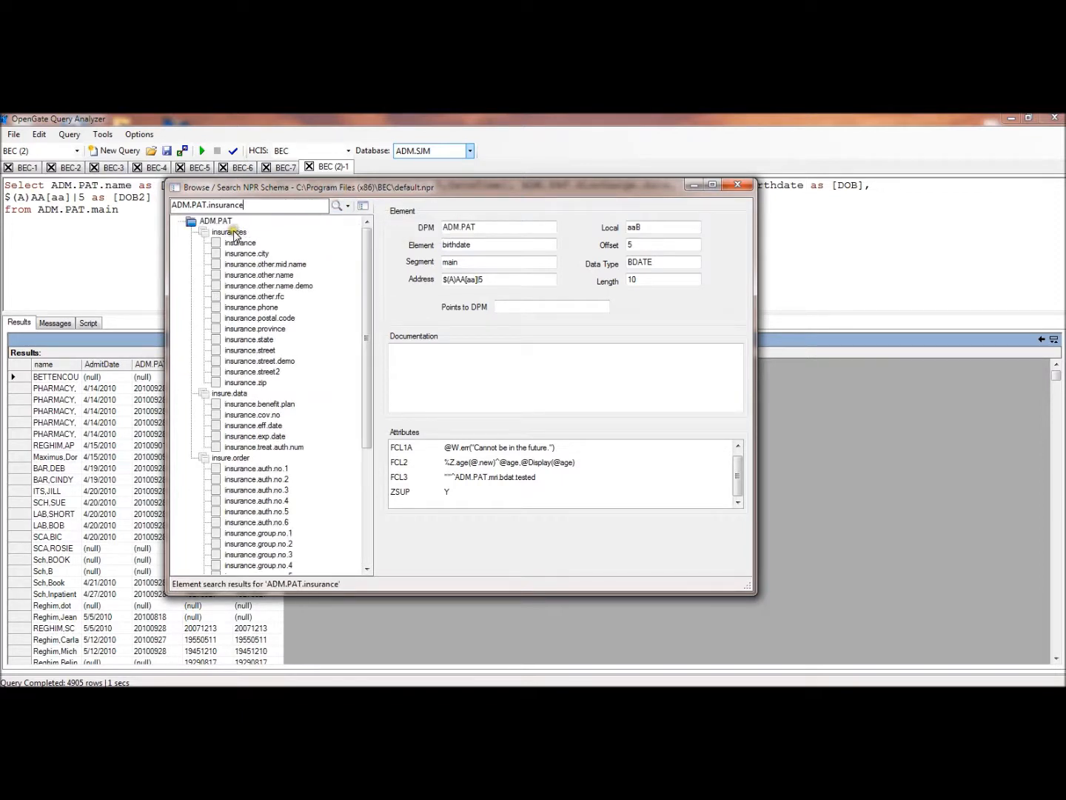
Examine the details of the insurance element and the segment hierarchy of its insurances segment
click(228, 232)
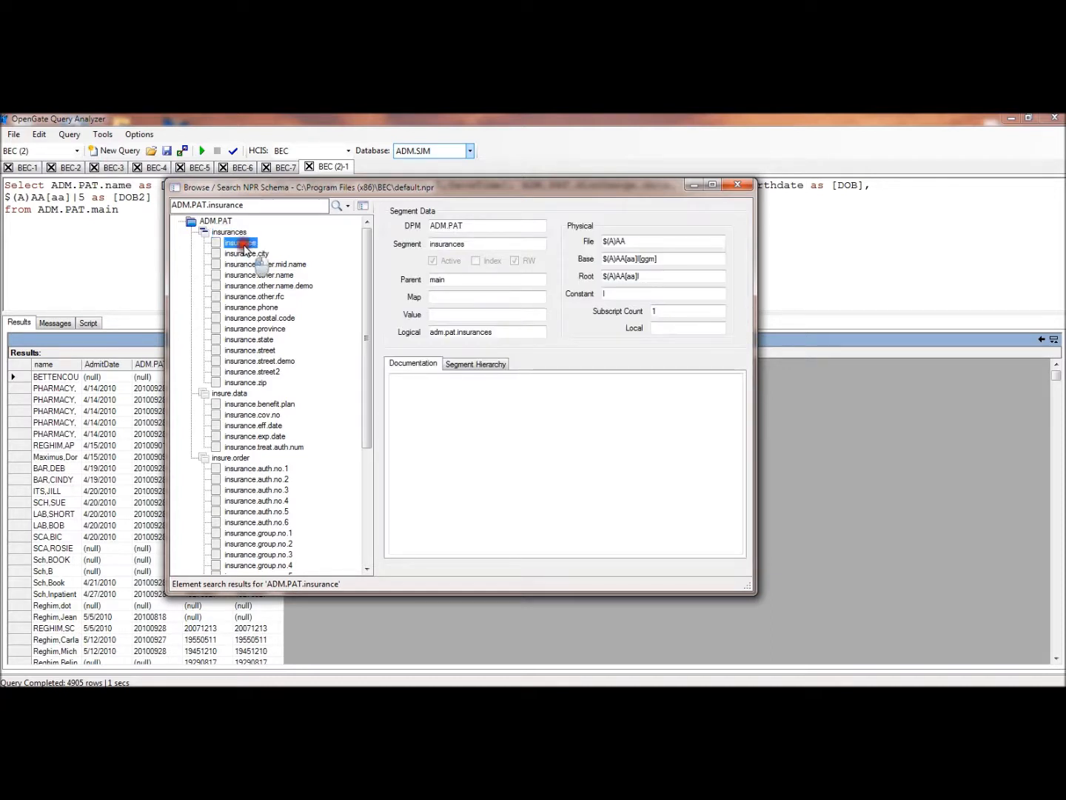
click(243, 244)
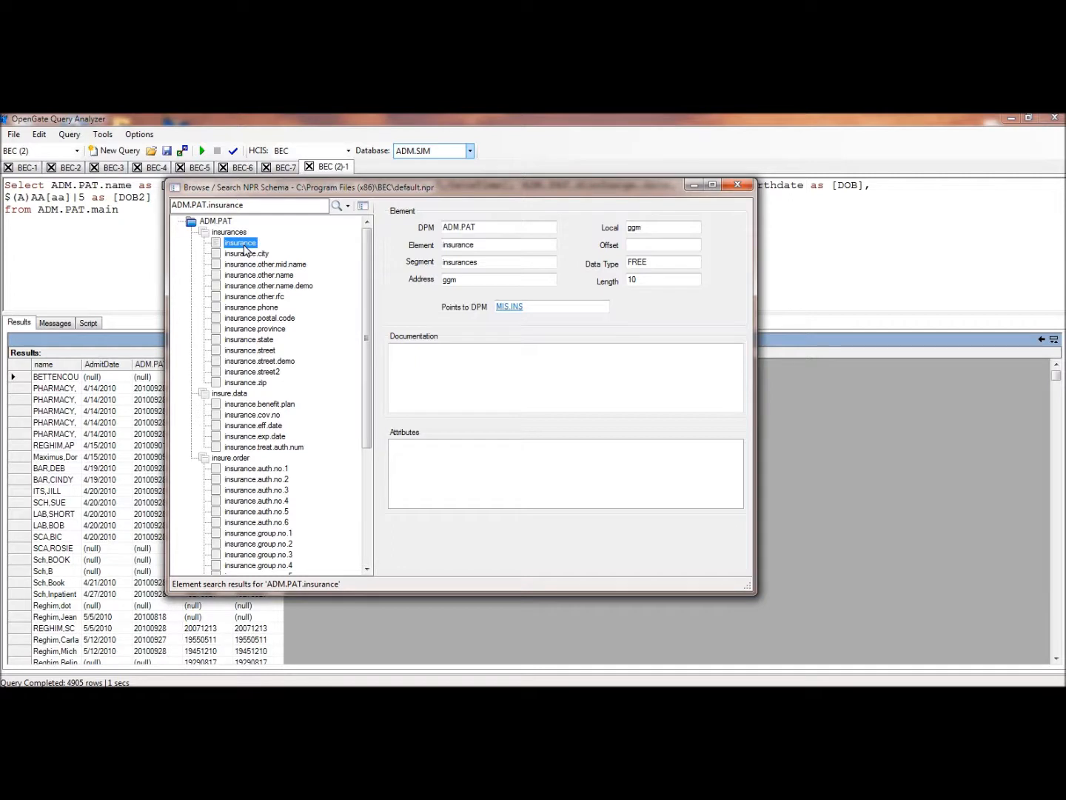
click(219, 234)
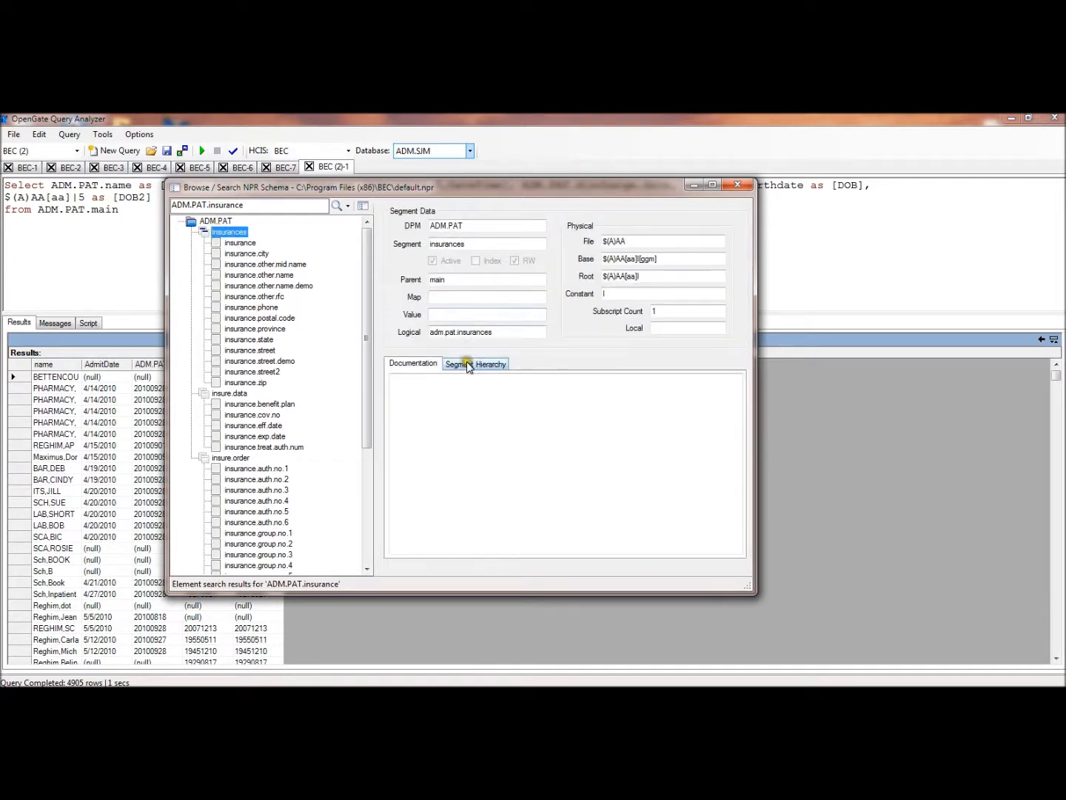
click(468, 366)
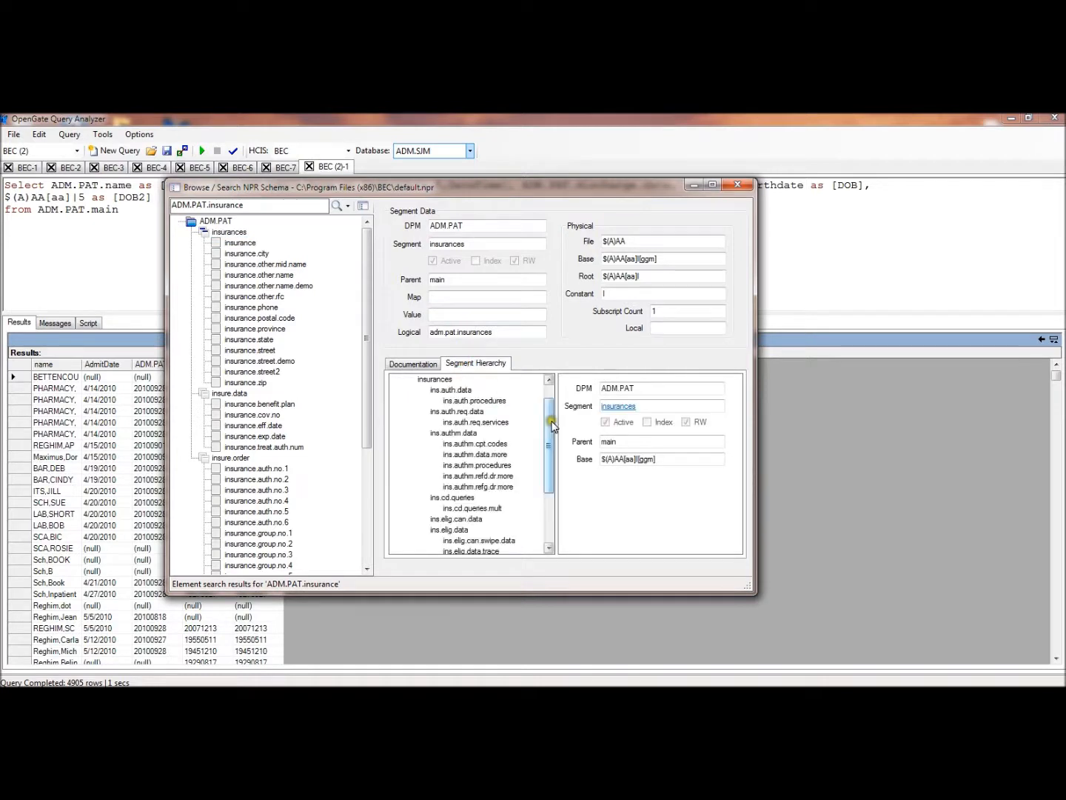
drag(552, 427, 552, 414)
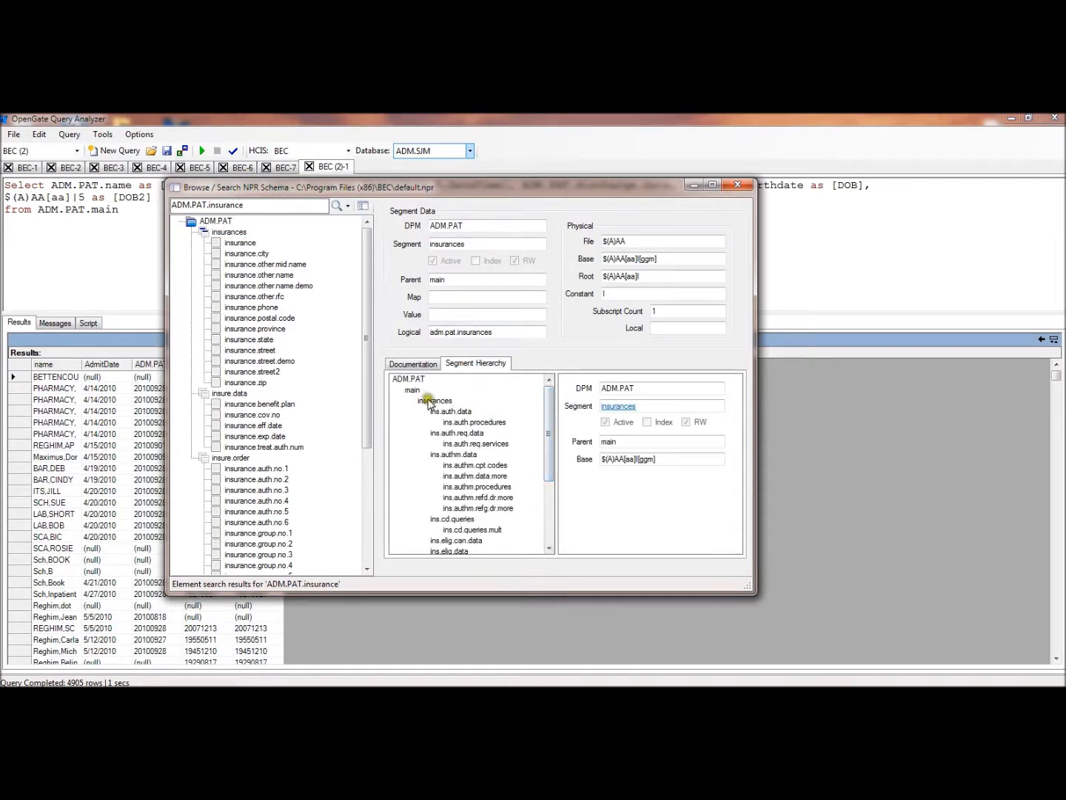
Add the column ADM.PAT.insurance as [INS] after [DOB2] in the select list
click(34, 211)
text(,)
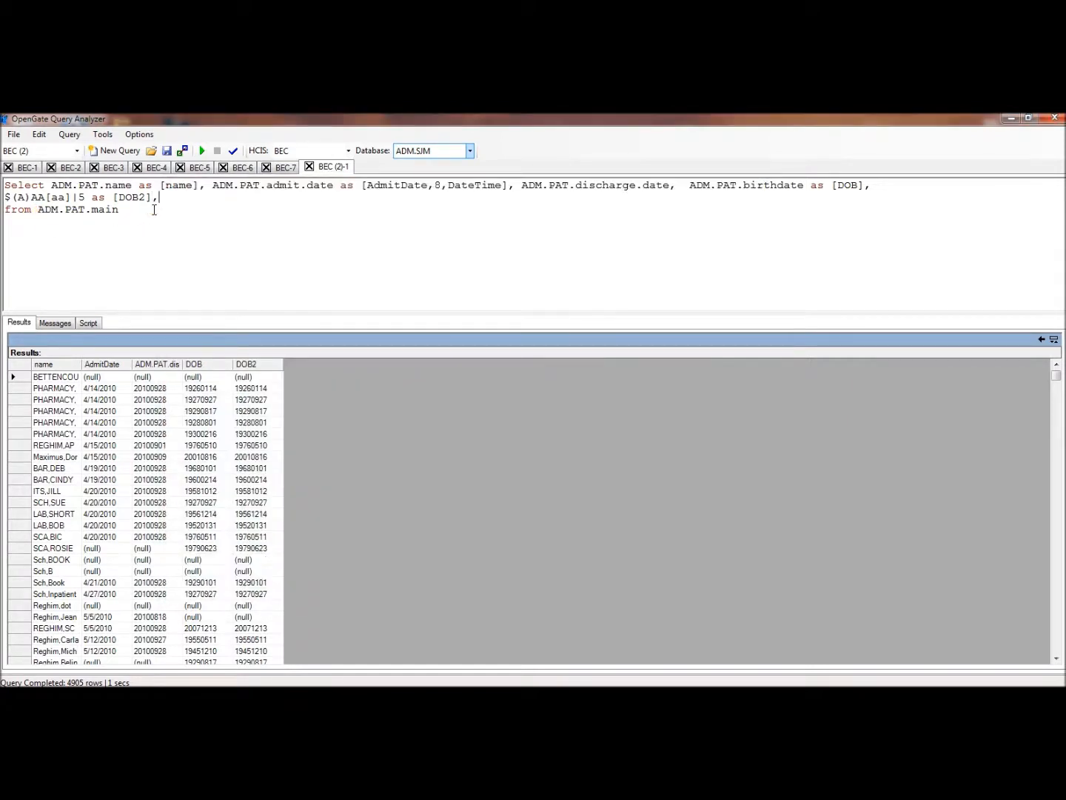
text( ADM.PAT.insurance as [INS)
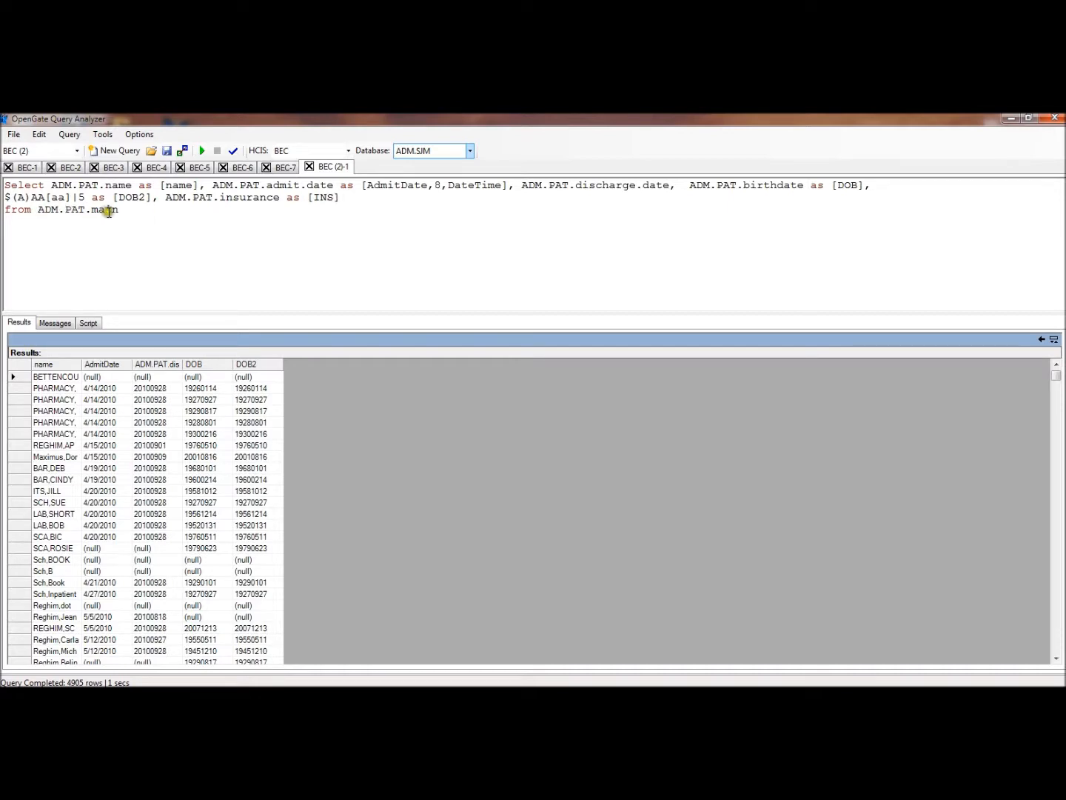
Join ADM.PAT.insurances below the from clause, run the query and widen the INS results column
click(119, 212)
key(Return)
text(Join ADM.PAT.insurances)
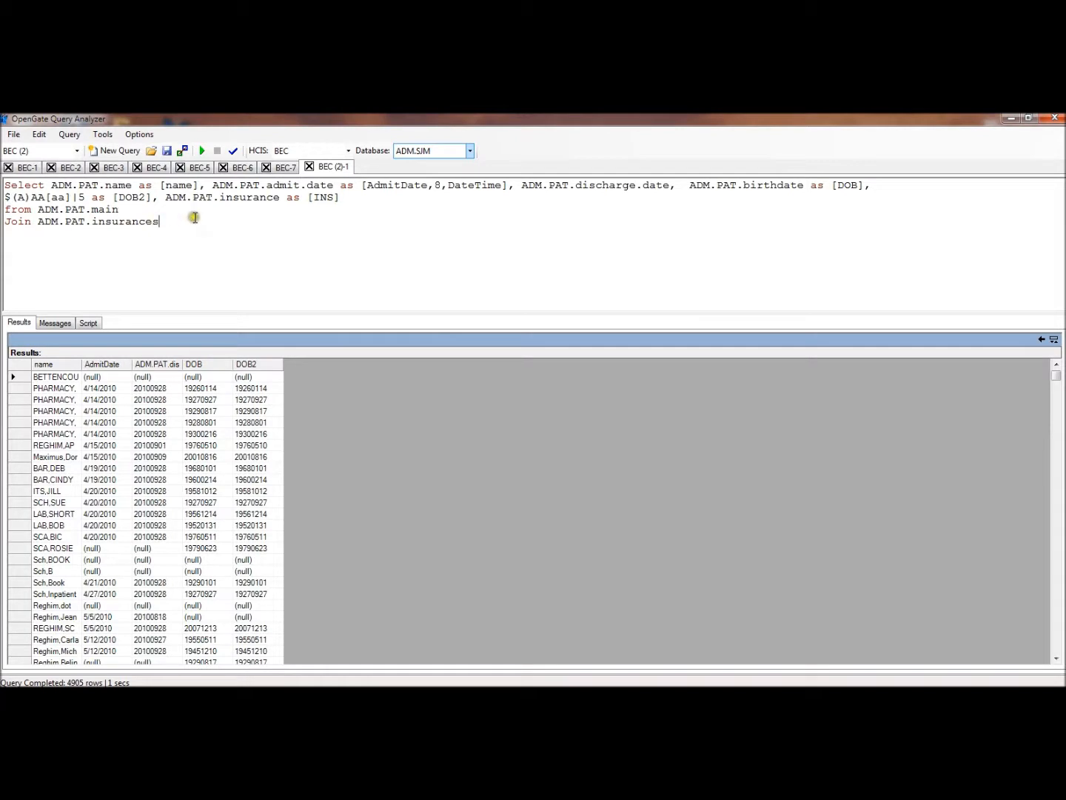
click(202, 151)
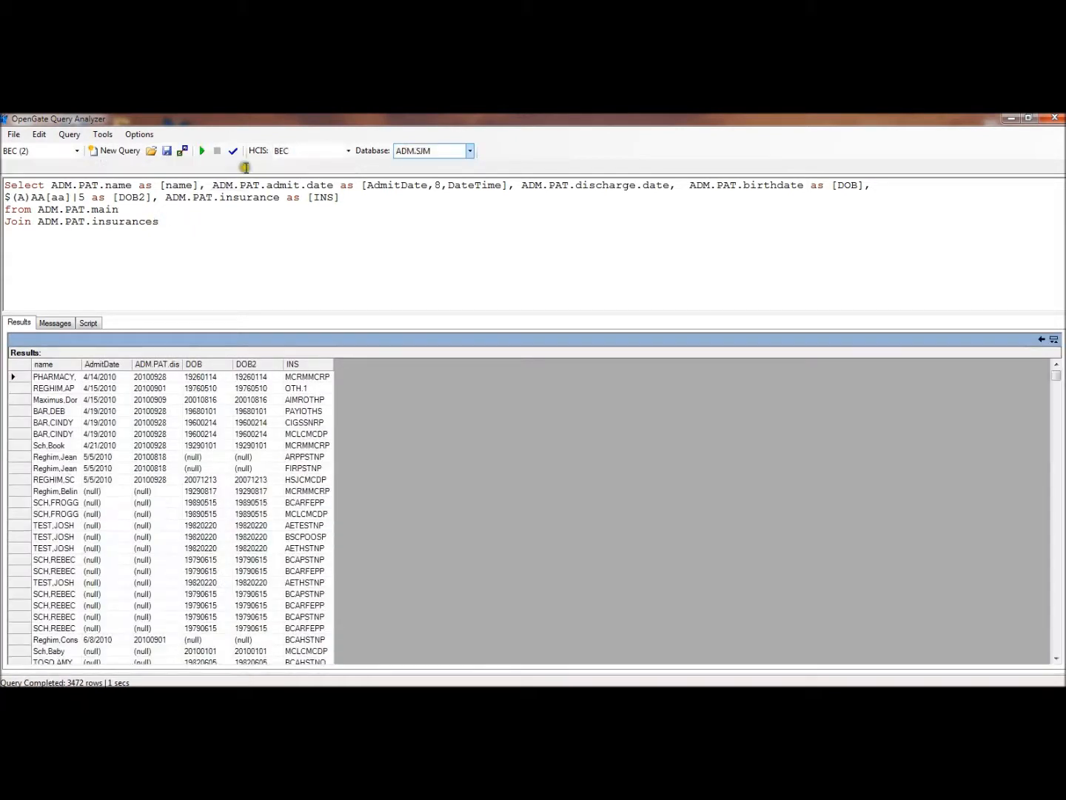
drag(330, 365, 380, 365)
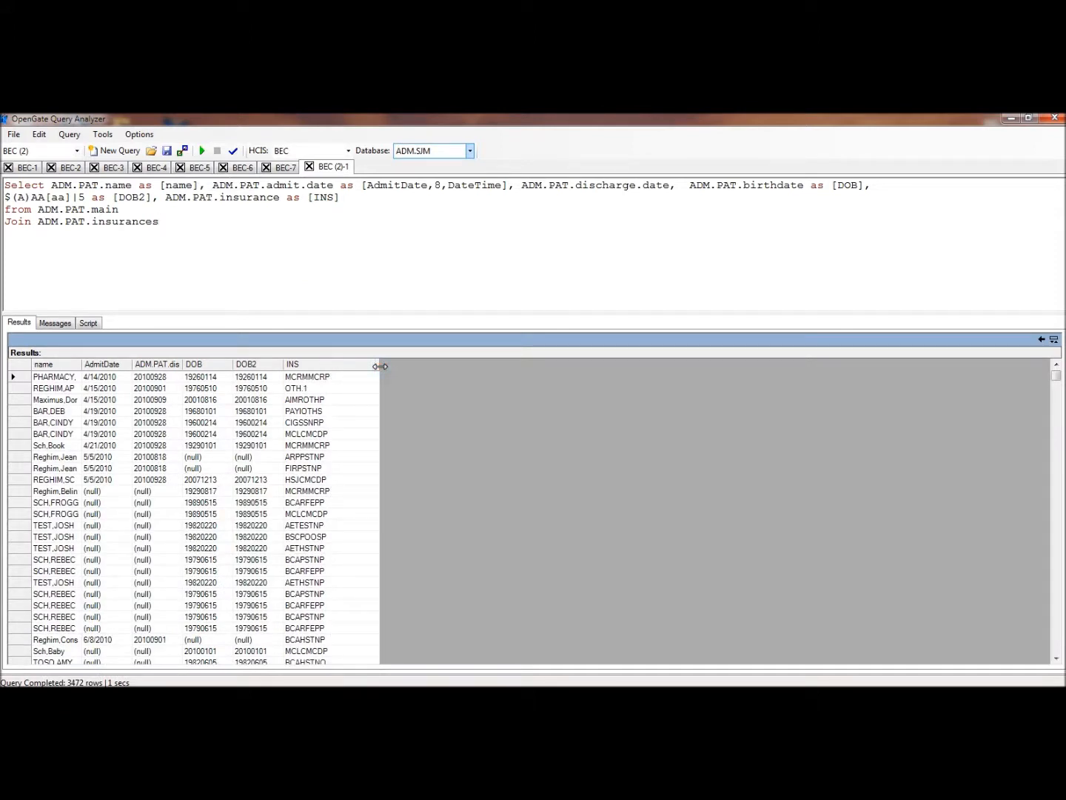
Comment out the ADM.PAT.insurances join with -- and rerun the query
click(170, 222)
key(Home)
text(--)
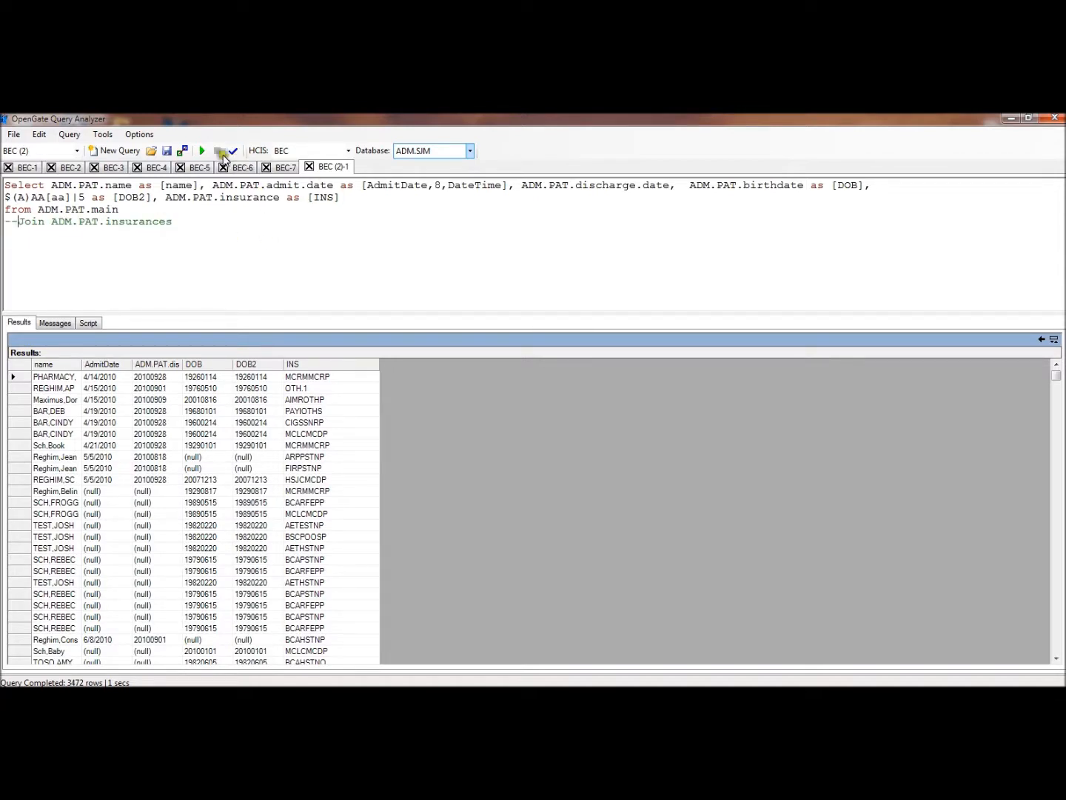
click(202, 152)
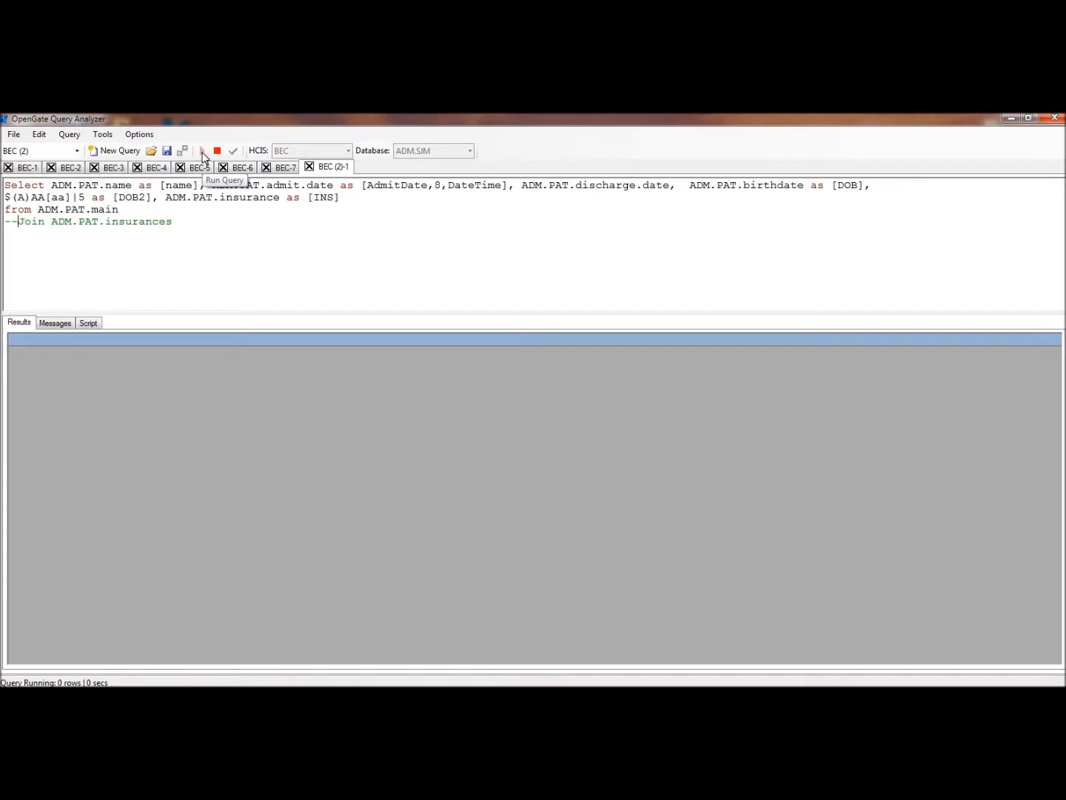
Remove the comment marks from the ADM.PAT.insurances join
click(17, 220)
key(BackSpace)
key(BackSpace)
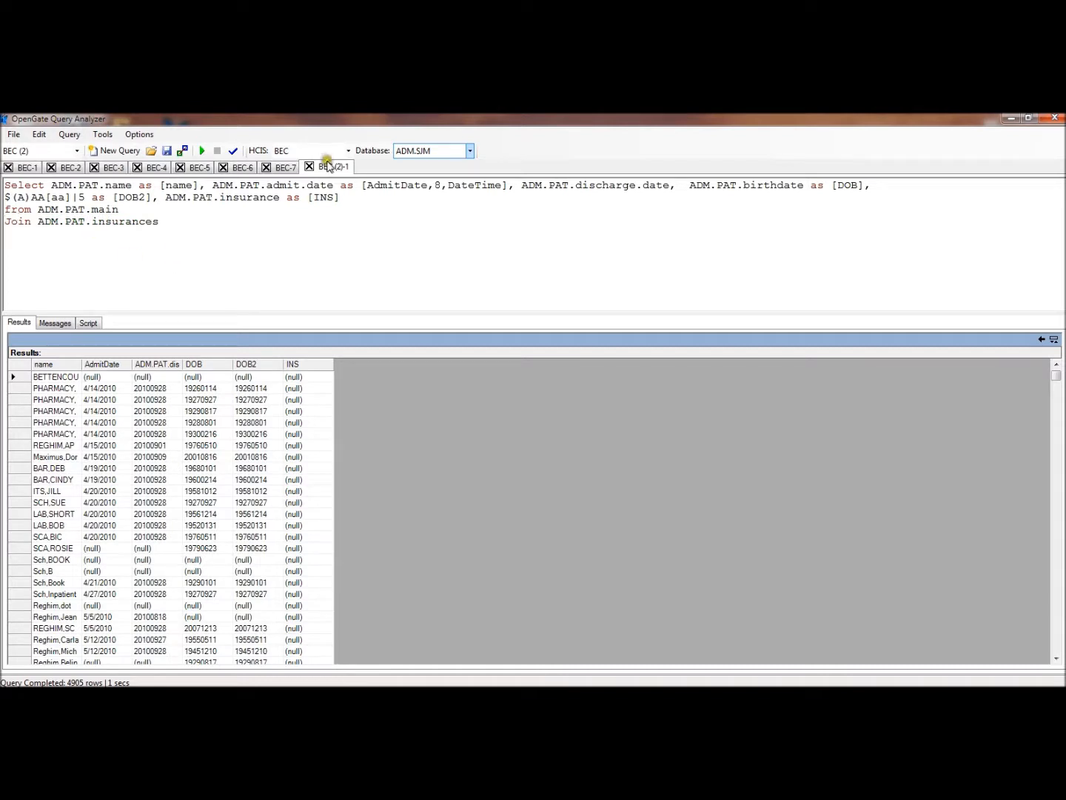
Add ADM.PAT.insurance's.name as [InsName] to the select list, rerun the query and widen the InsName results column
click(348, 198)
text(ADM.PAT.insurance's.name as)
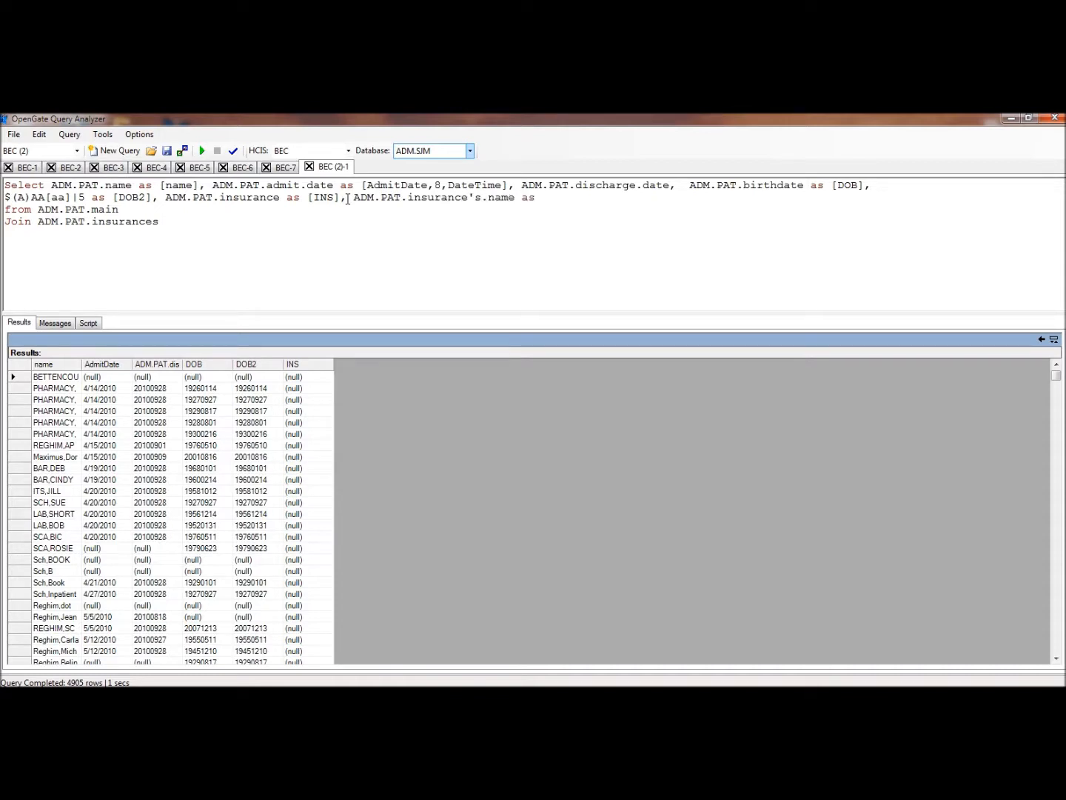
text( [InsName)
click(203, 151)
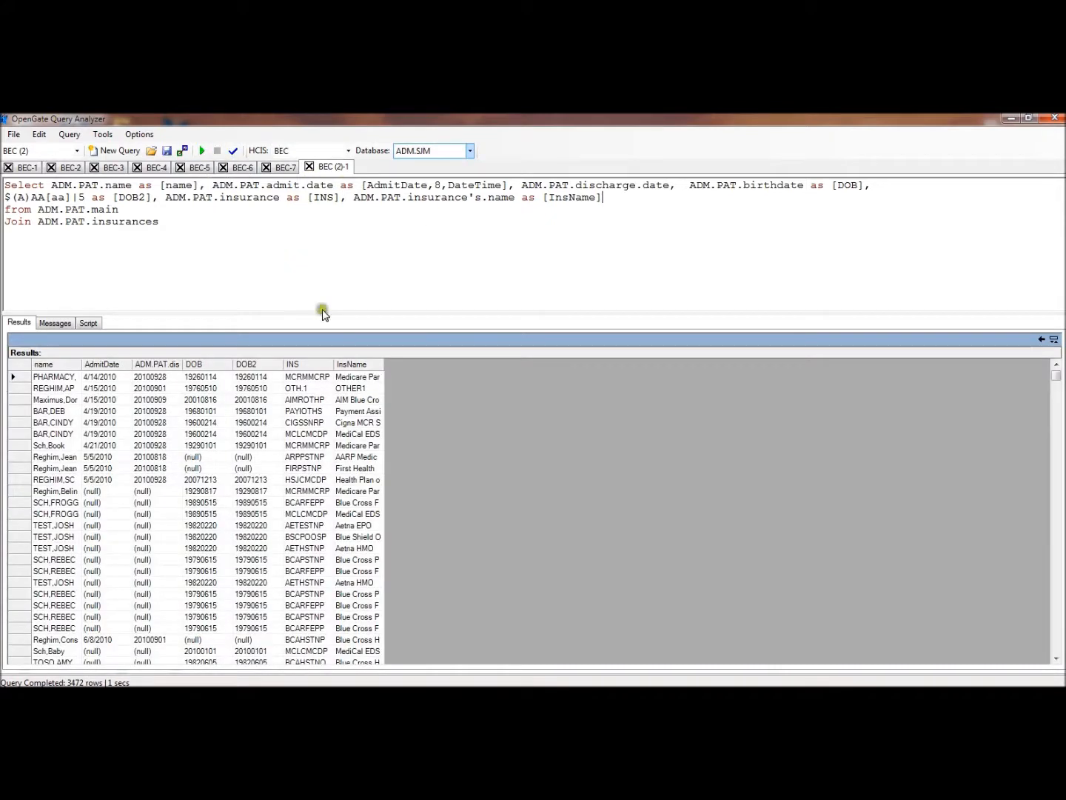
drag(383, 364, 545, 363)
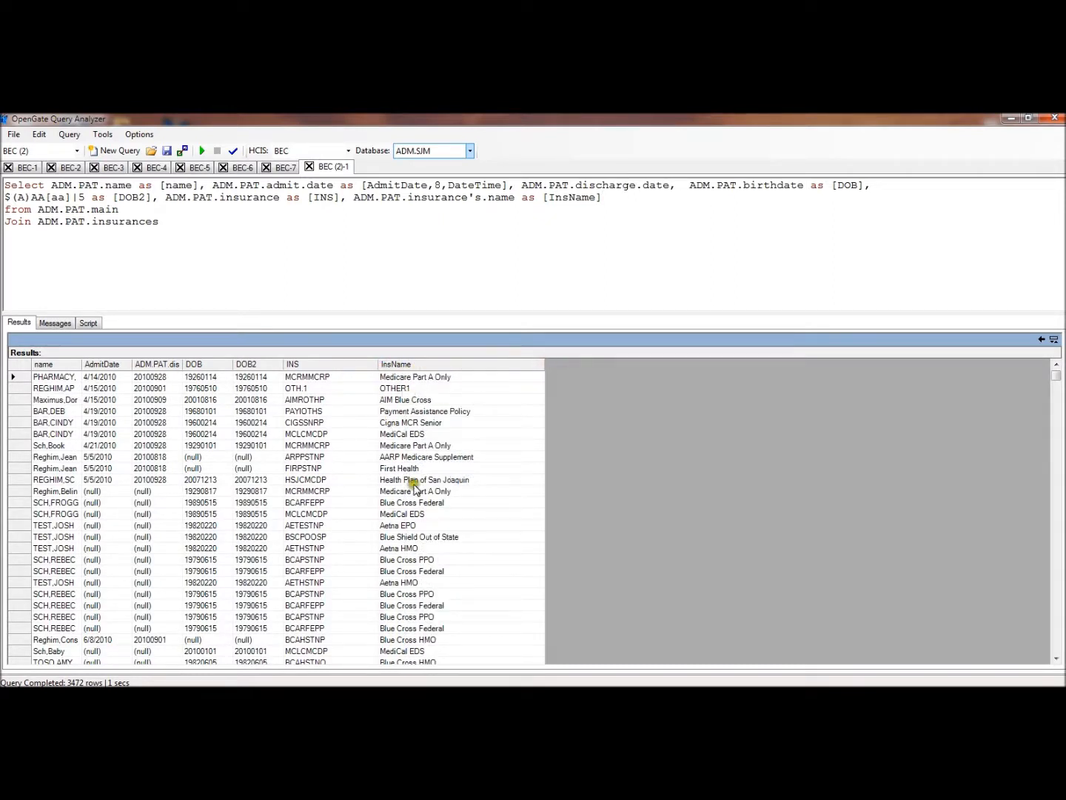
Check the query's execution messages and return to the results grid
click(170, 219)
click(55, 323)
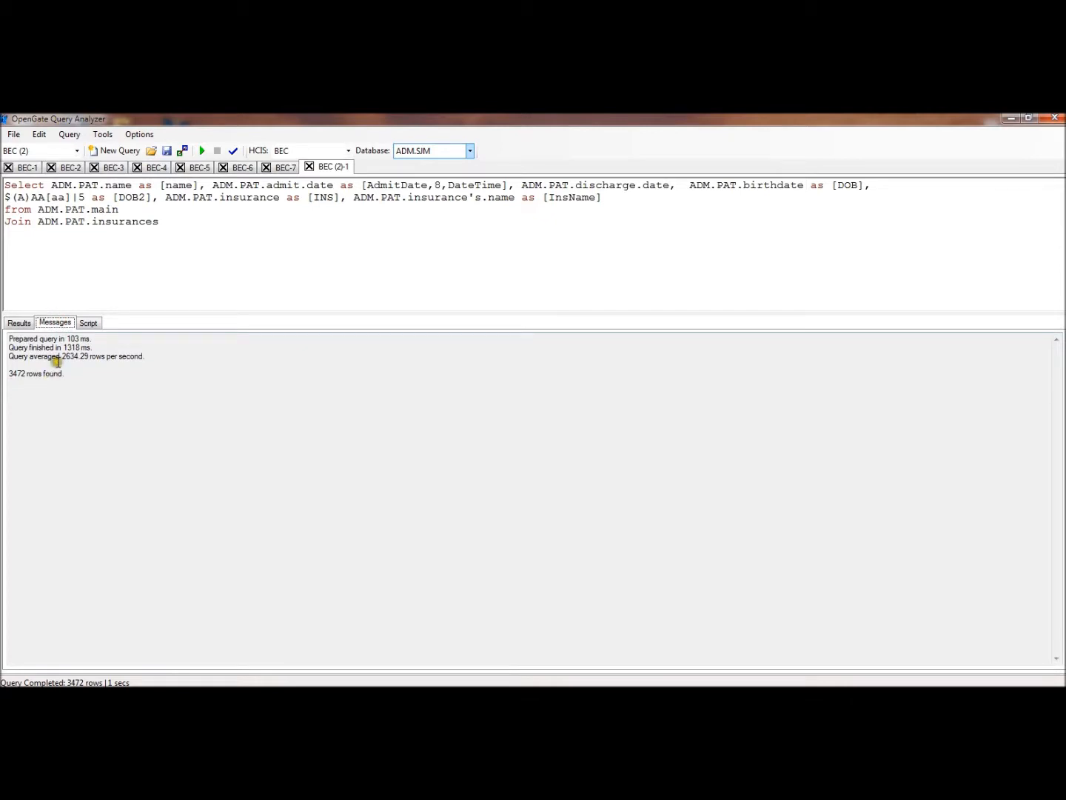
click(21, 324)
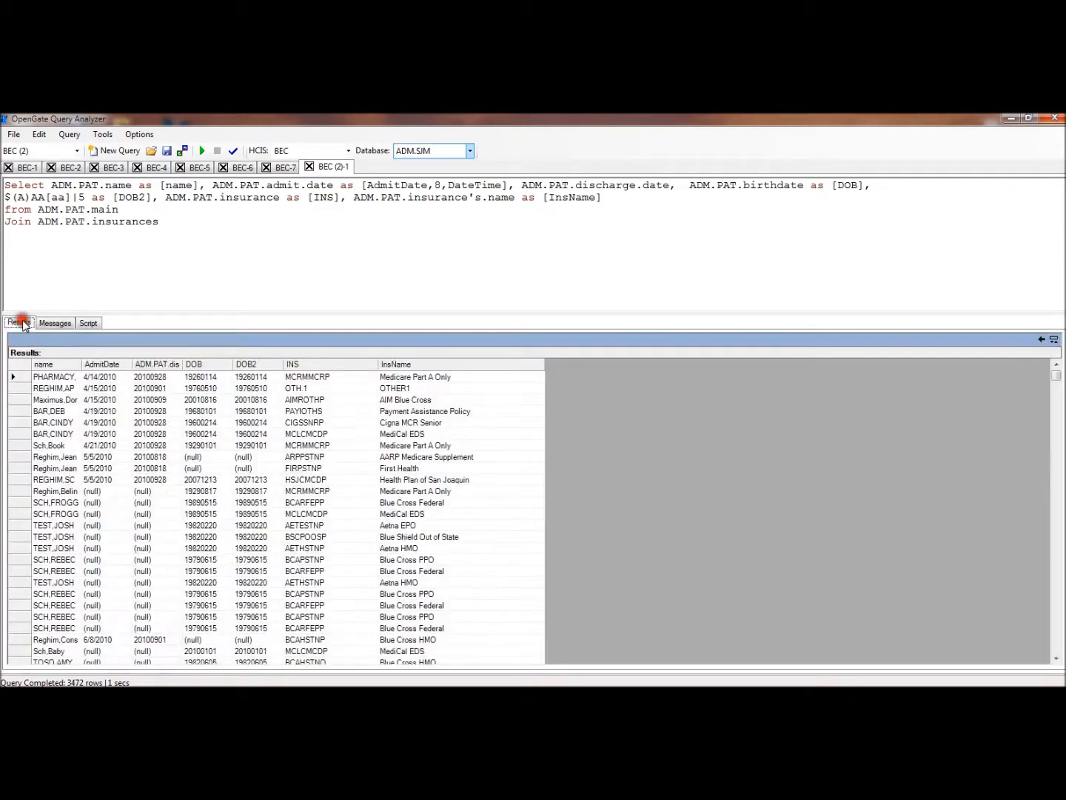
Make ADM.PAT.discharge.index the from segment and join ADM.PAT.main to it ahead of the insurances join
click(36, 210)
key(Return)
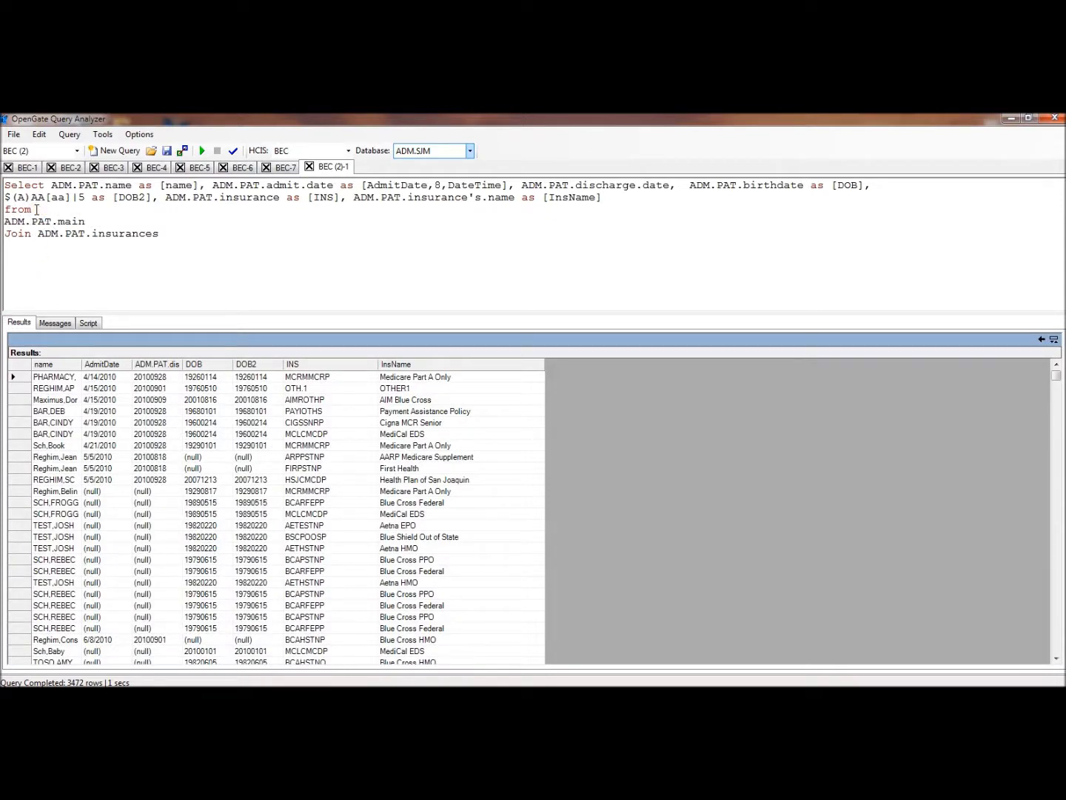
text(Join )
text(ADM.PAT)
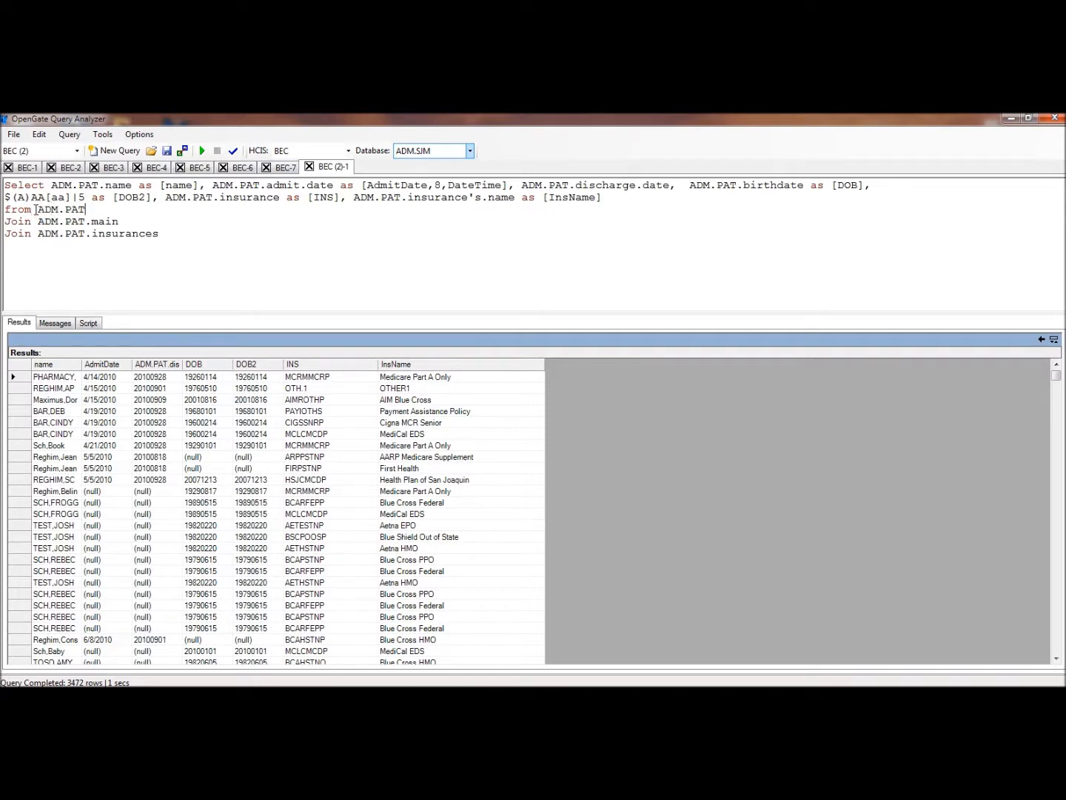
text(.discharge.index)
click(205, 153)
click(186, 253)
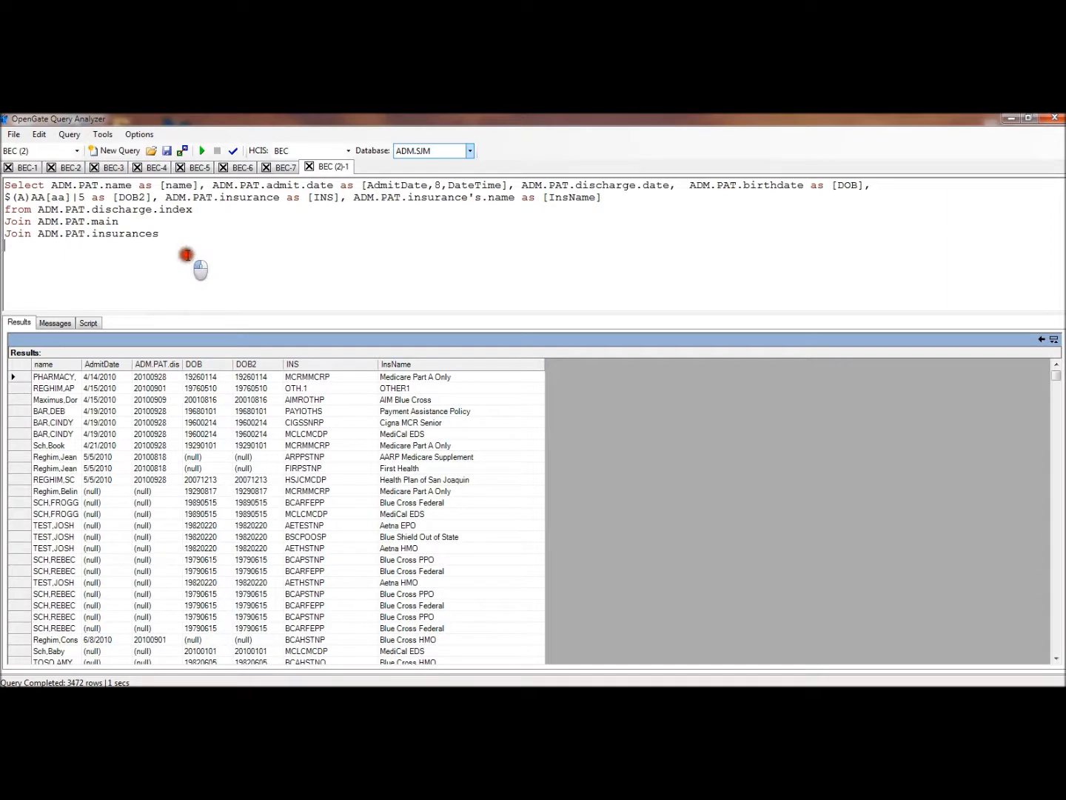
Run the query from ADM.PAT.discharge.index, check its execution messages and return to the results grid
click(201, 152)
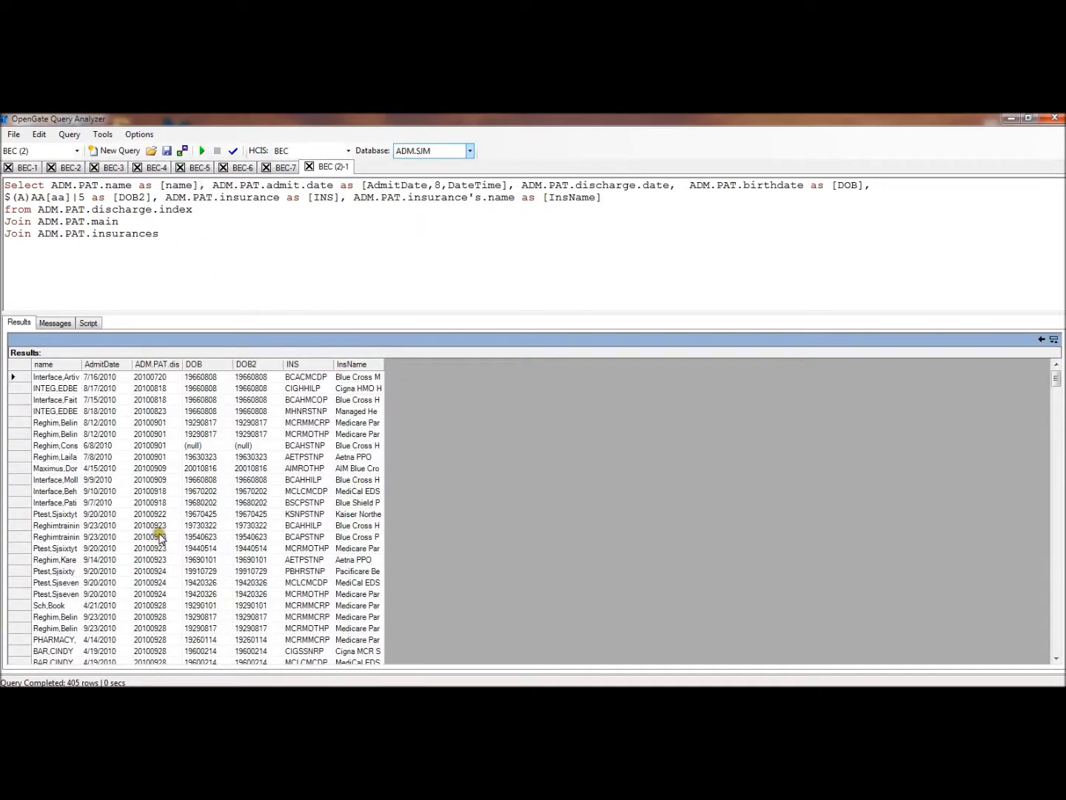
click(59, 323)
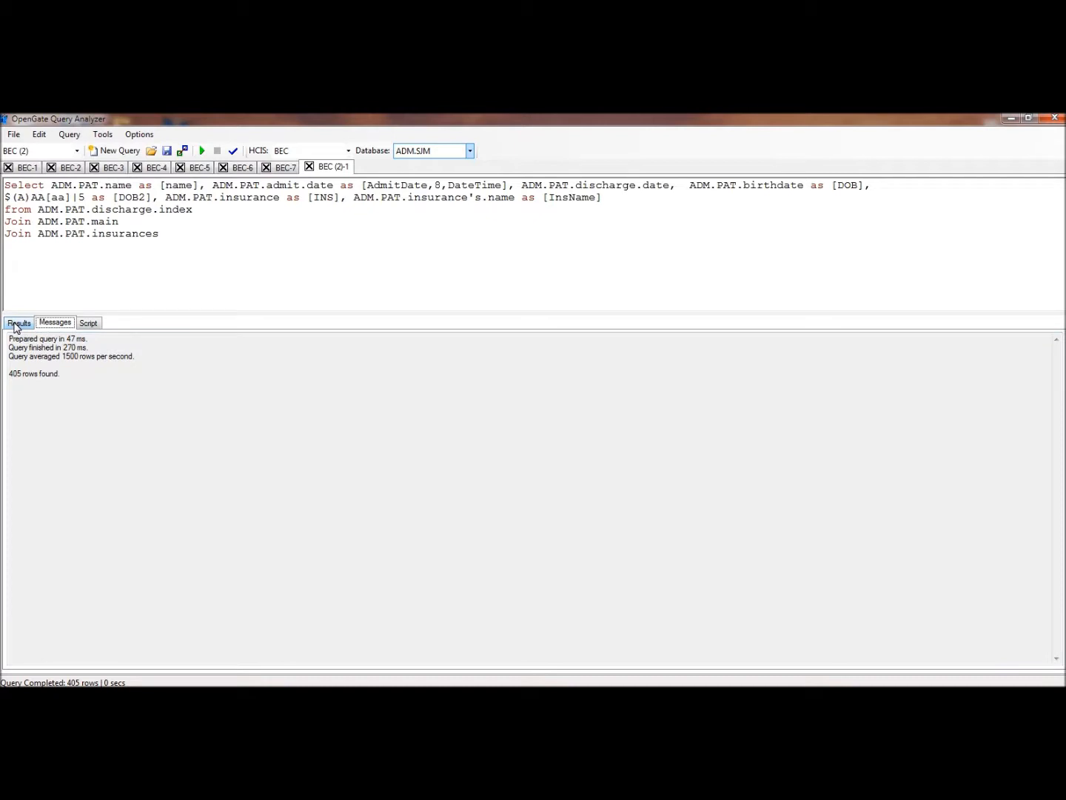
click(17, 325)
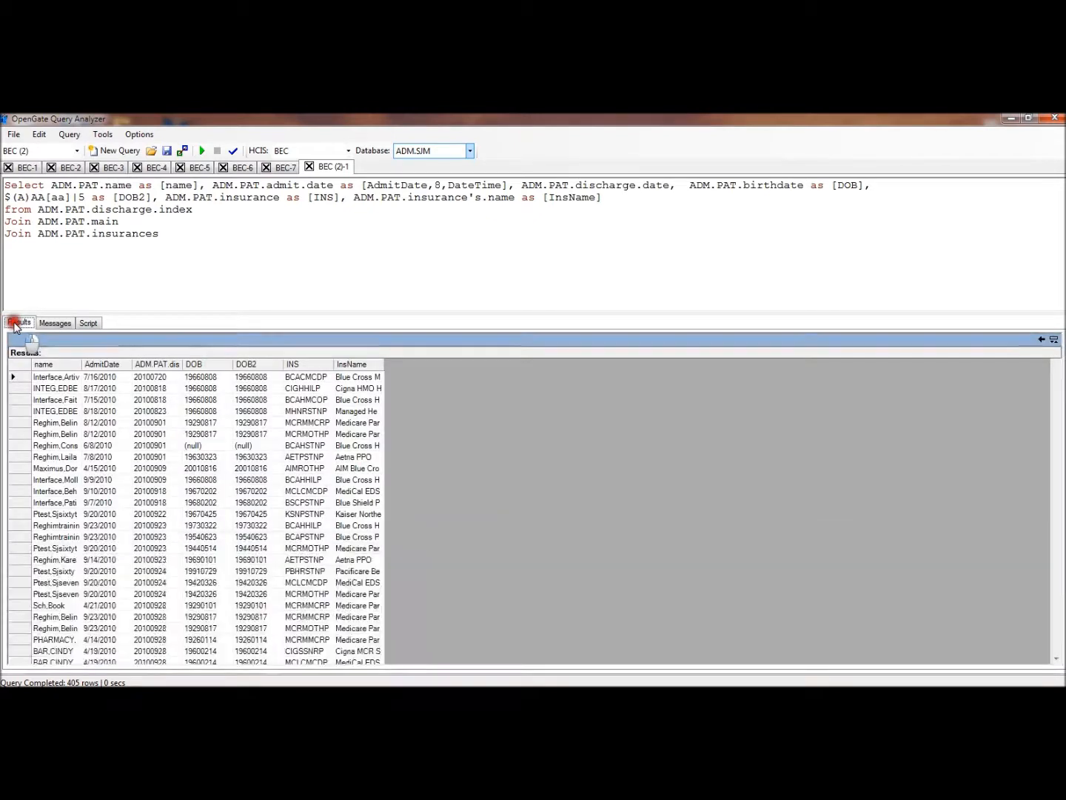
click(222, 298)
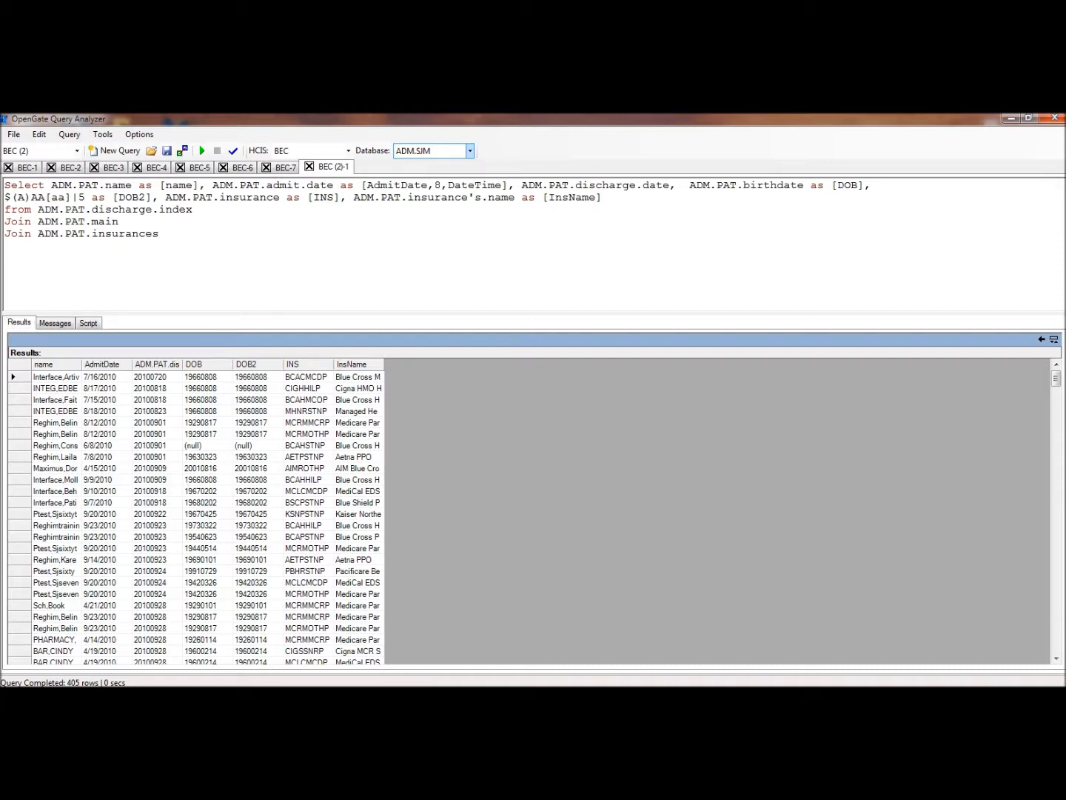
Search the NPR schema for the DPM ADM.PAT and expand it to list its segments
mouse_move(197, 697)
click(233, 646)
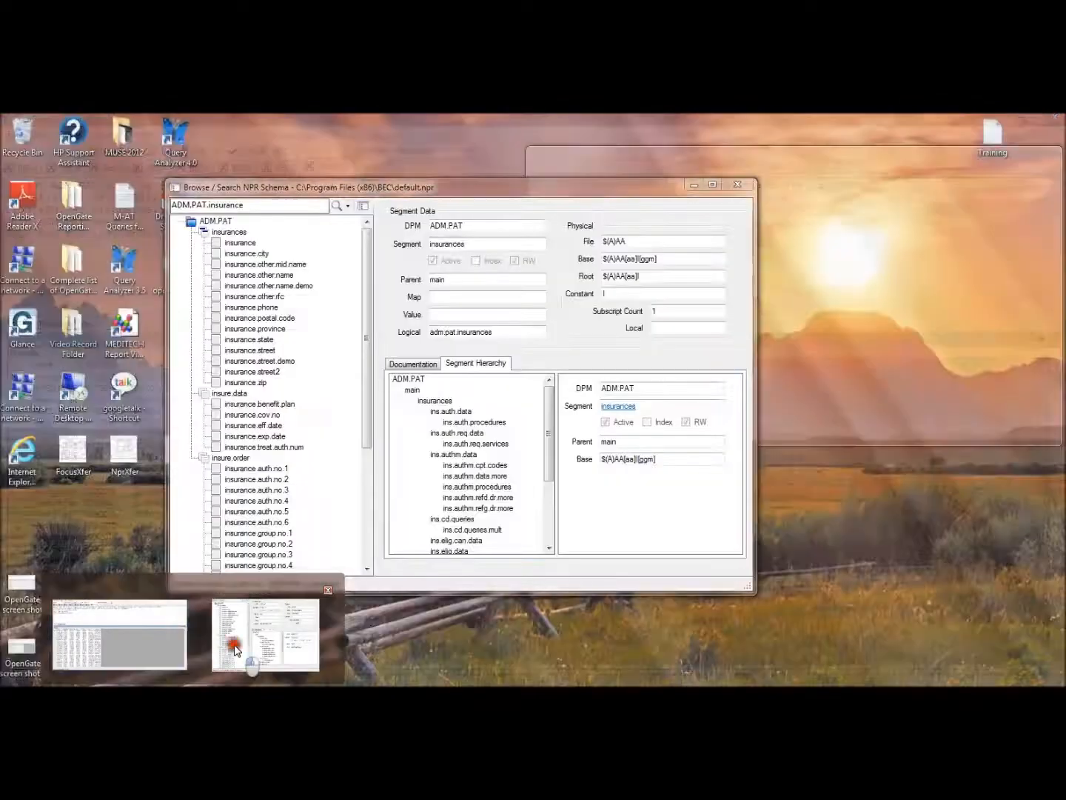
click(255, 207)
key(BackSpace)
key(BackSpace)
key(BackSpace)
key(BackSpace)
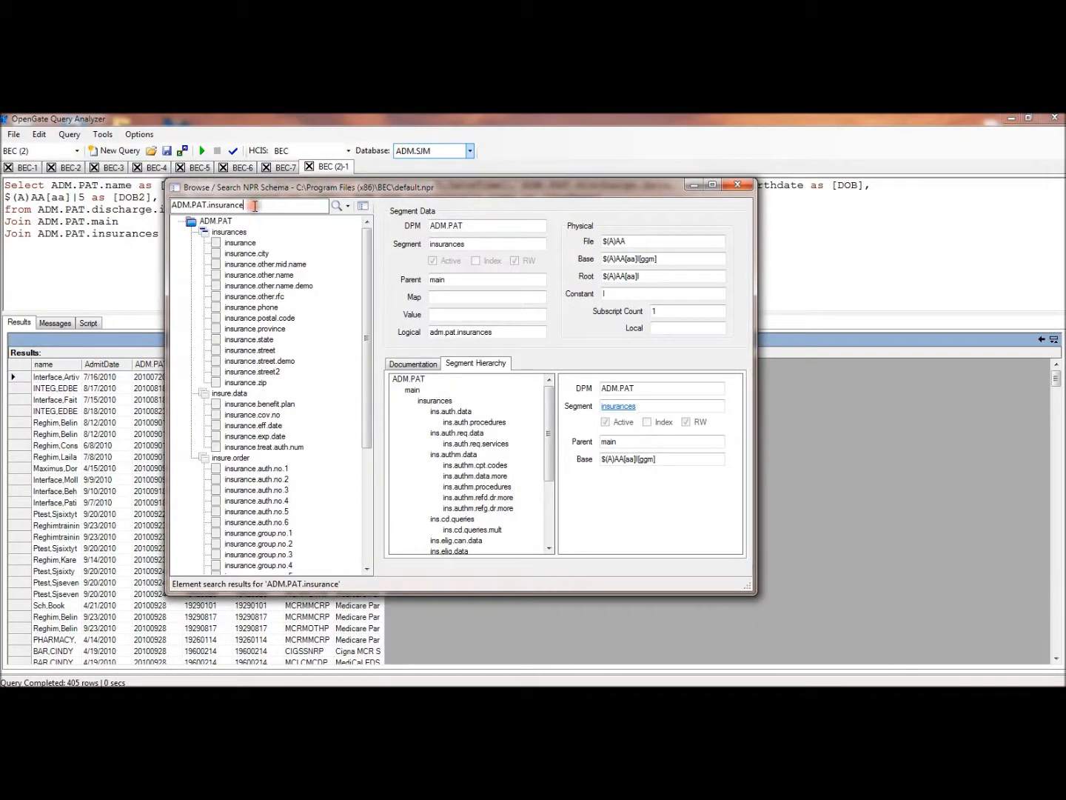
key(BackSpace)
key(BackSpace)
key(BackSpace)
key(BackSpace)
click(347, 207)
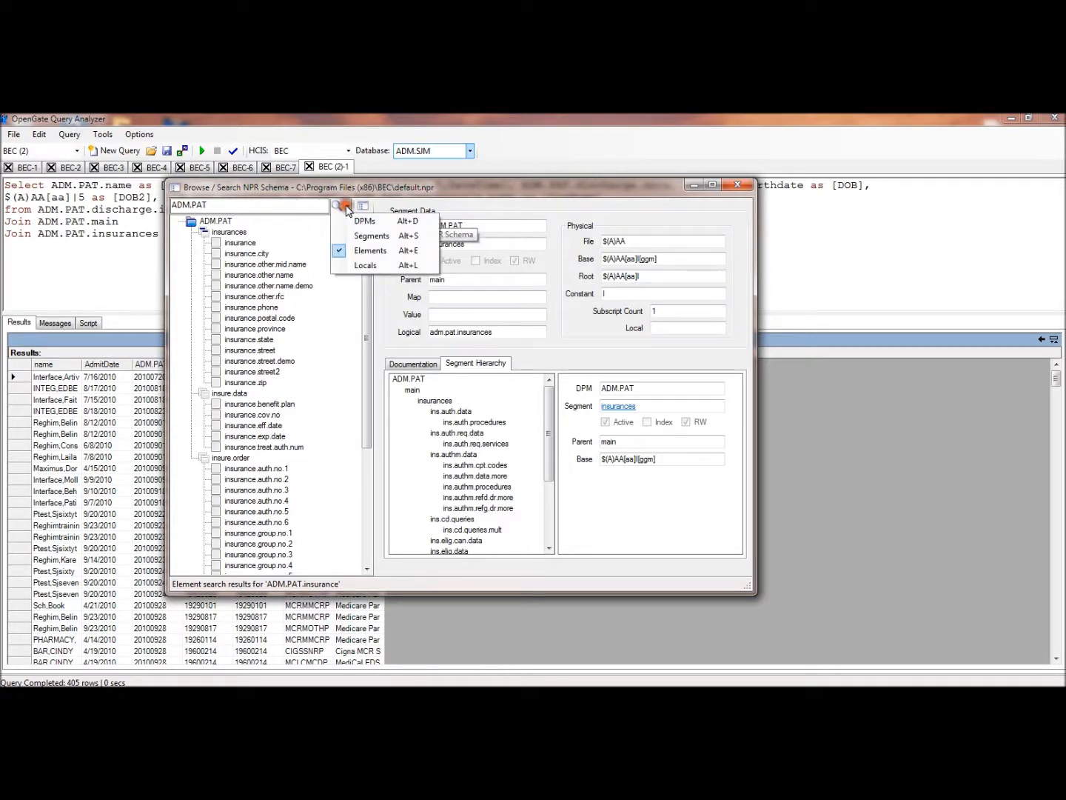
click(346, 217)
click(338, 208)
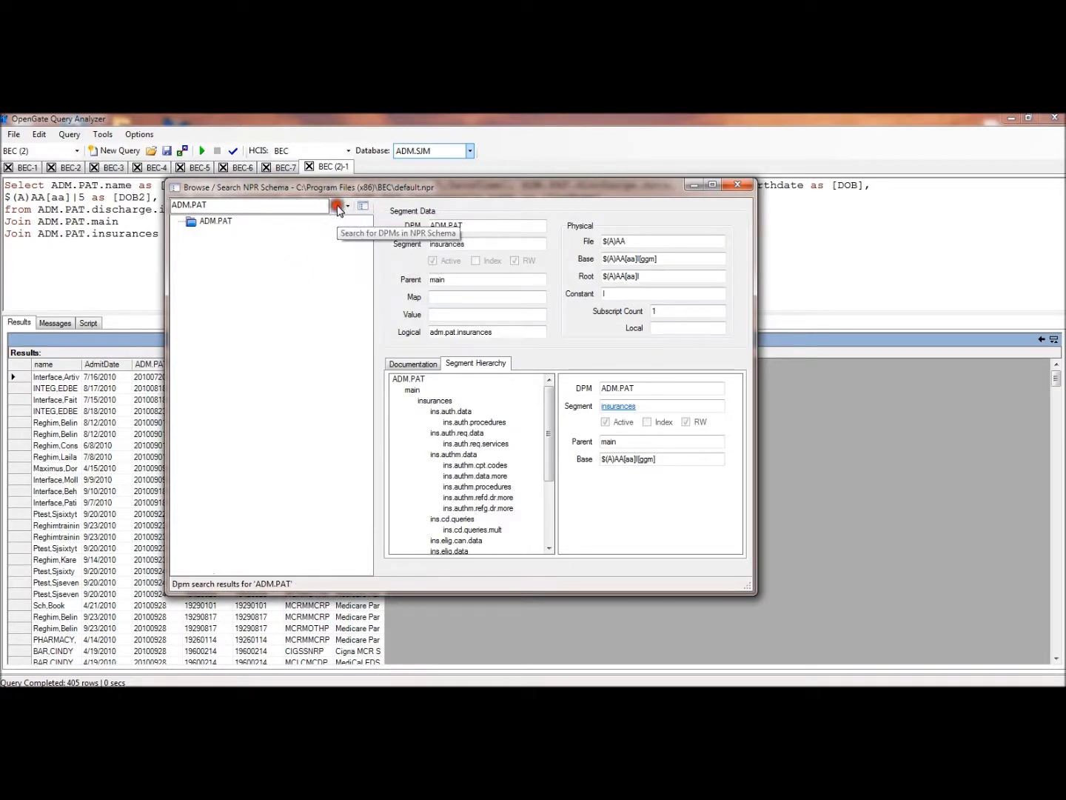
double_click(191, 226)
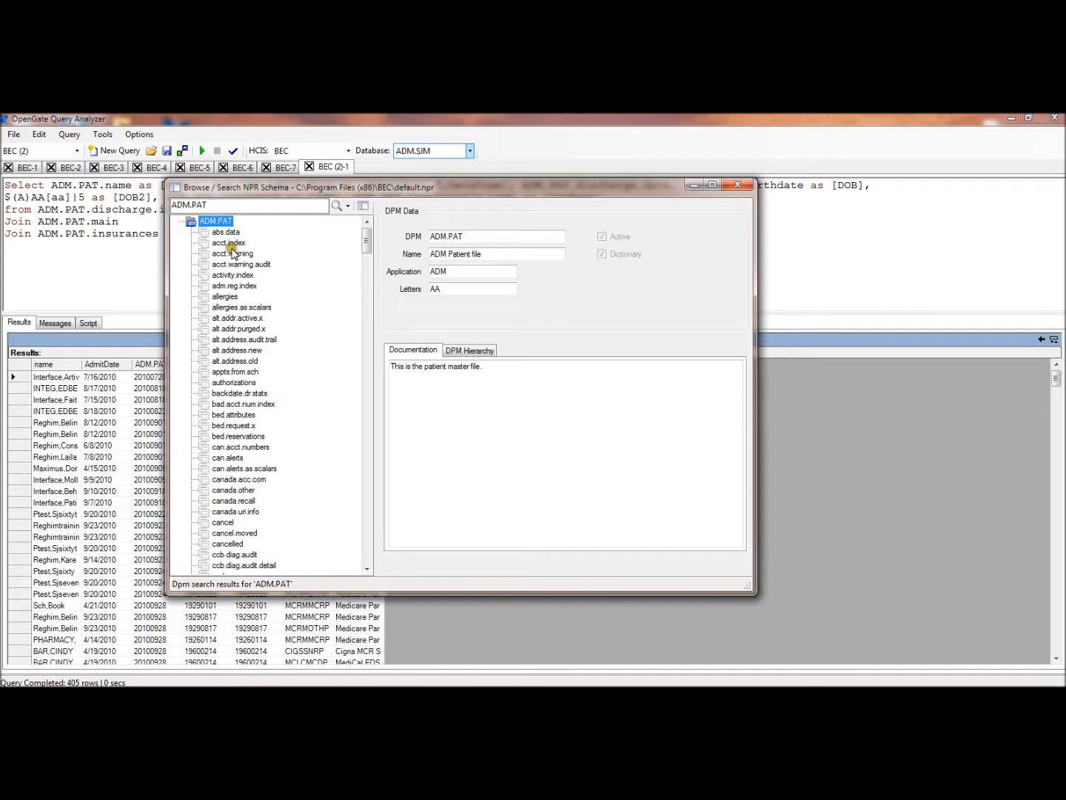
Examine the rcr.discharge.index and room.bed.index segments of ADM.PAT, including room.bed.index's bed, room and facility elements
double_click(248, 416)
key(r)
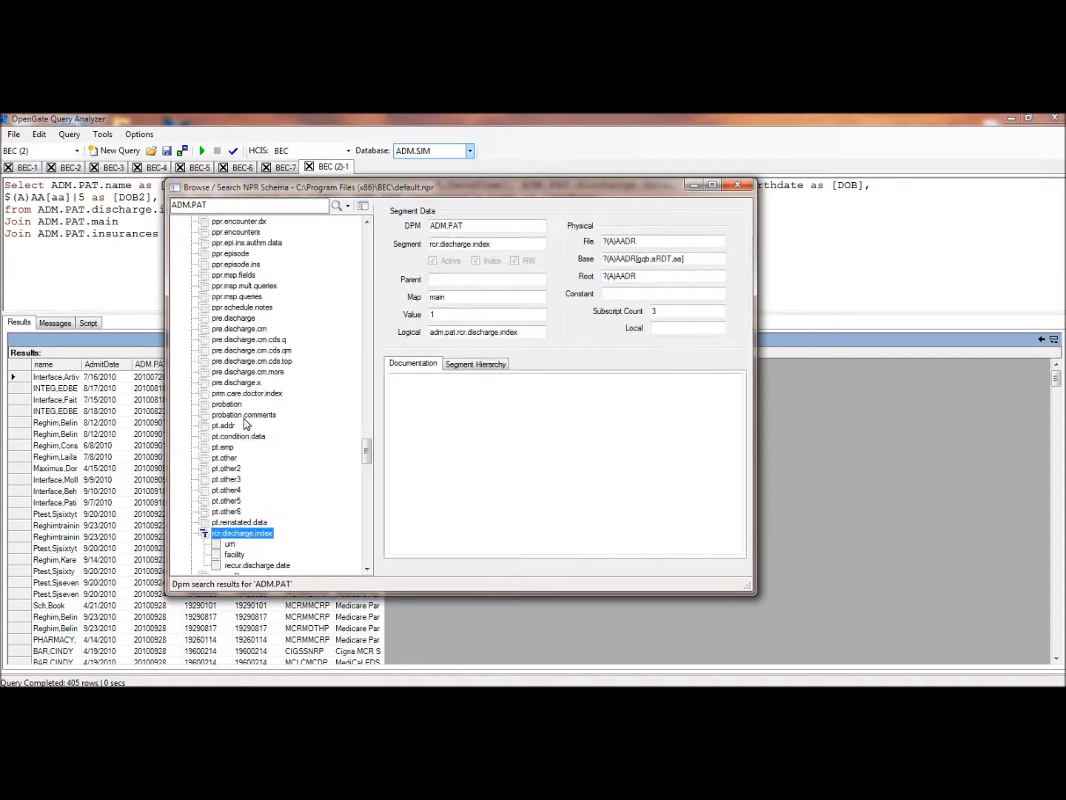
drag(368, 455, 371, 479)
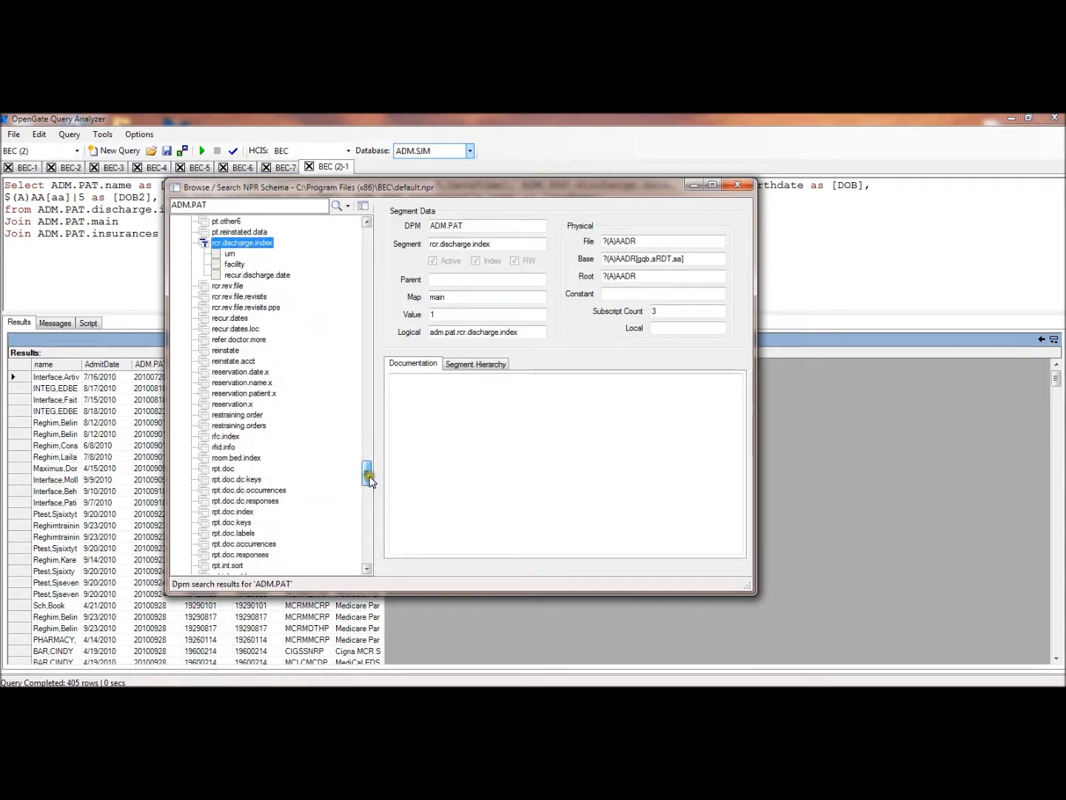
double_click(238, 459)
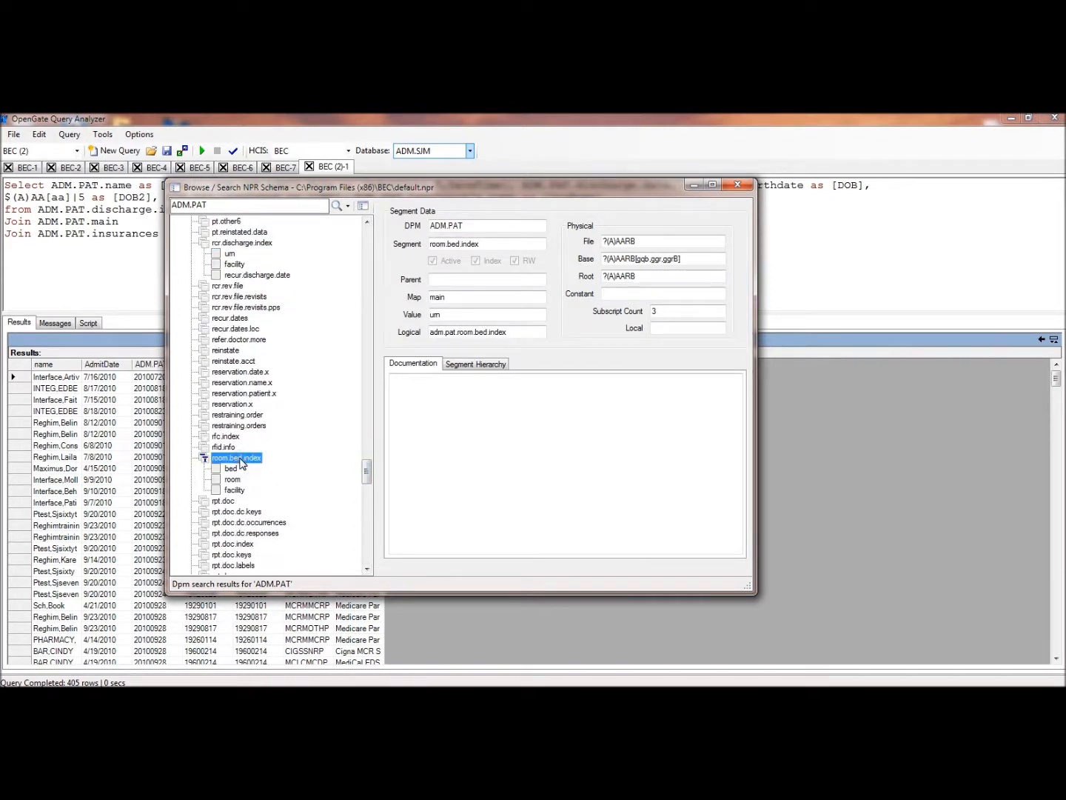
click(230, 469)
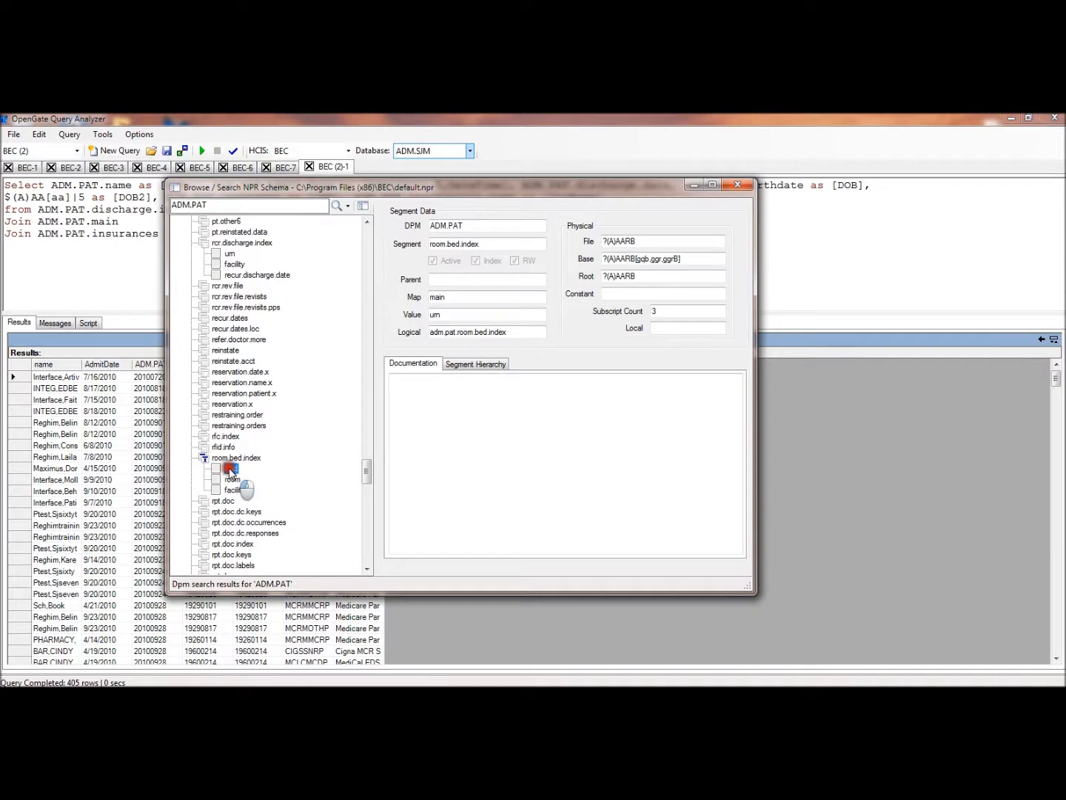
click(234, 480)
click(236, 490)
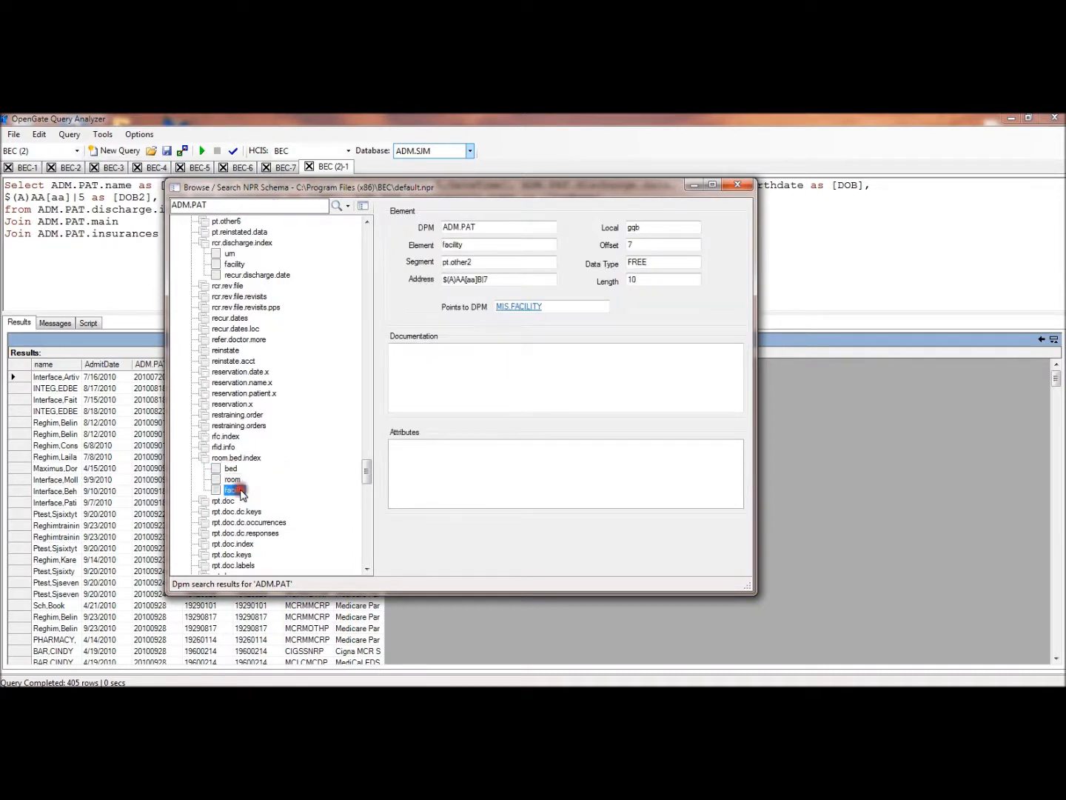
click(229, 459)
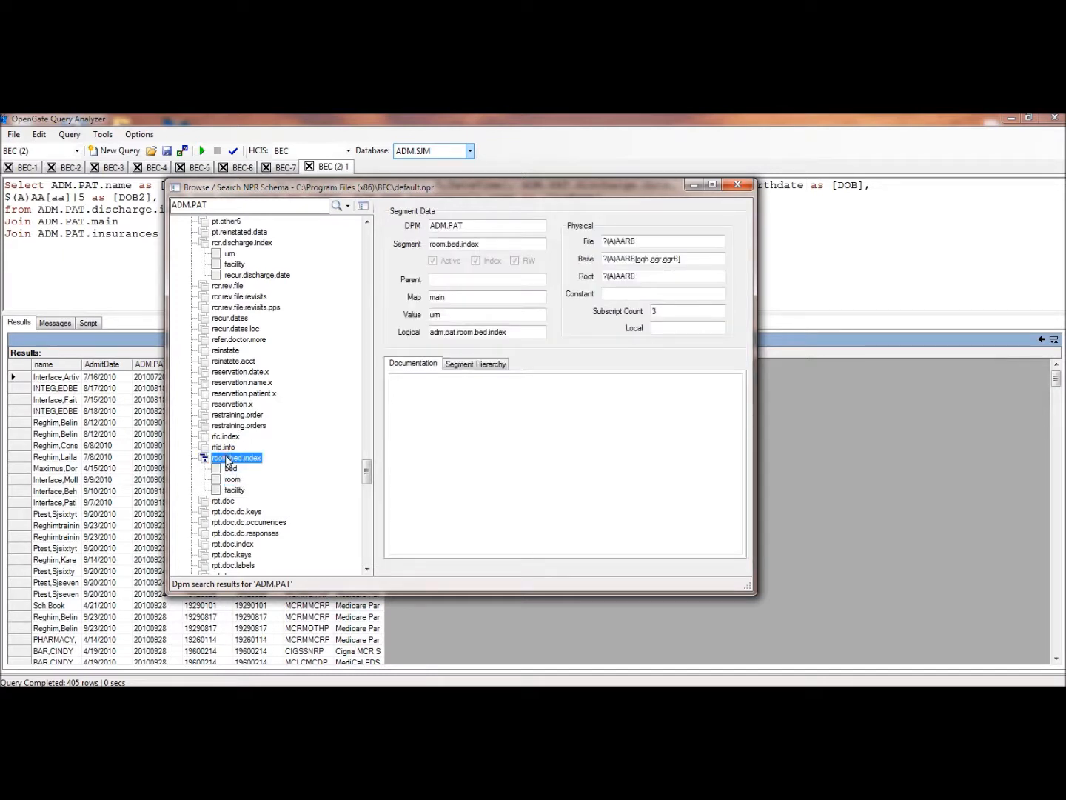
Add a where clause below the insurances join that tests ADM.PAT.discharge.date with the >= operator
click(127, 217)
click(153, 224)
key(Return)
text(wherenADM.PAT)
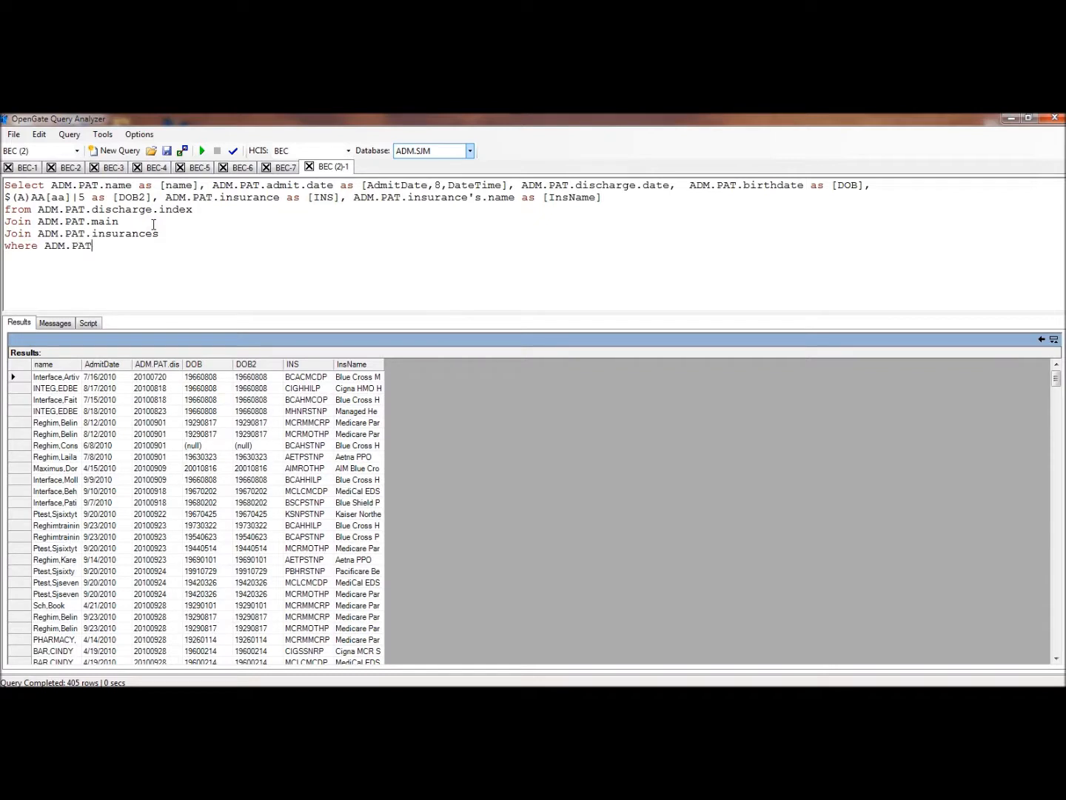
text(.admit)
text(.da)
key(BackSpace)
key(BackSpace)
key(BackSpace)
key(BackSpace)
Copy the discharge date 20100901 from the results grid into the where clause as the quoted comparison value
double_click(152, 422)
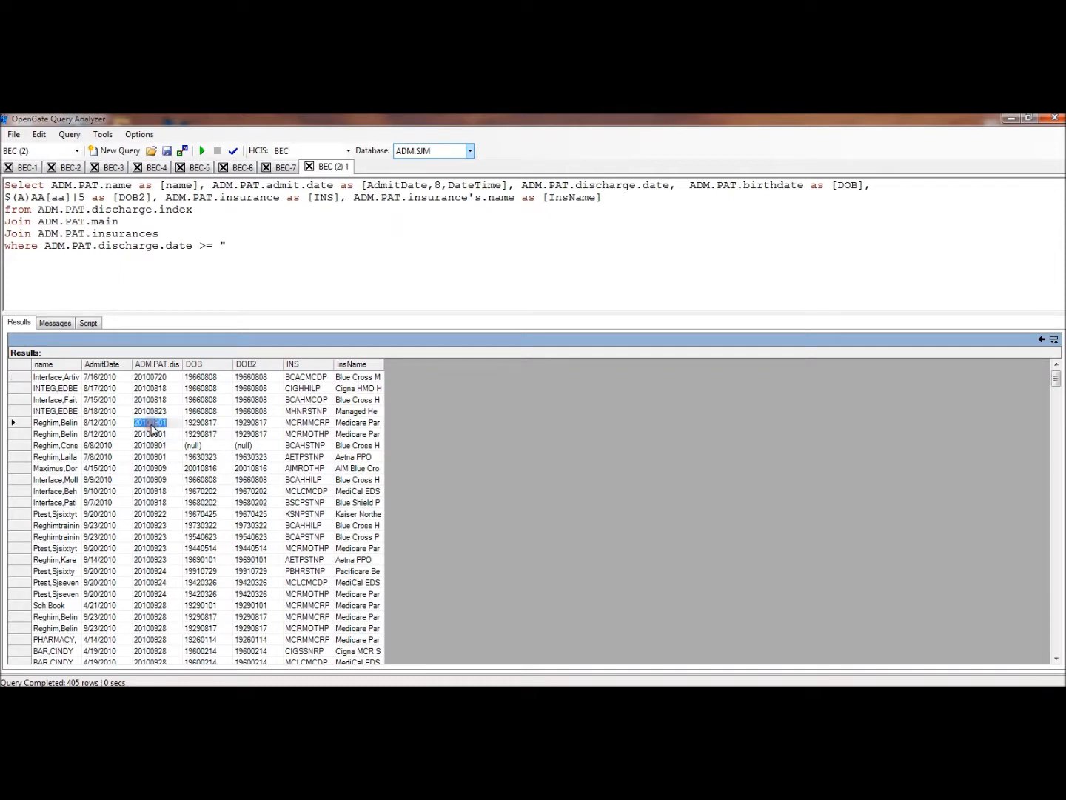
right_click(152, 428)
click(179, 469)
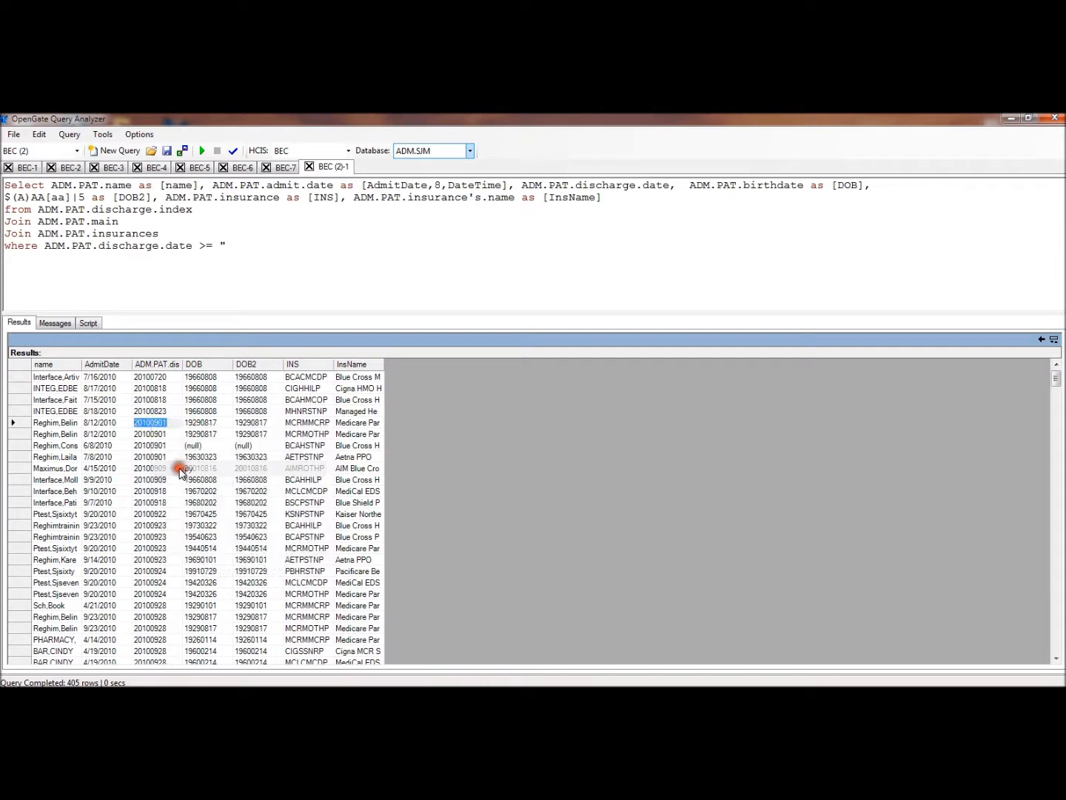
click(241, 245)
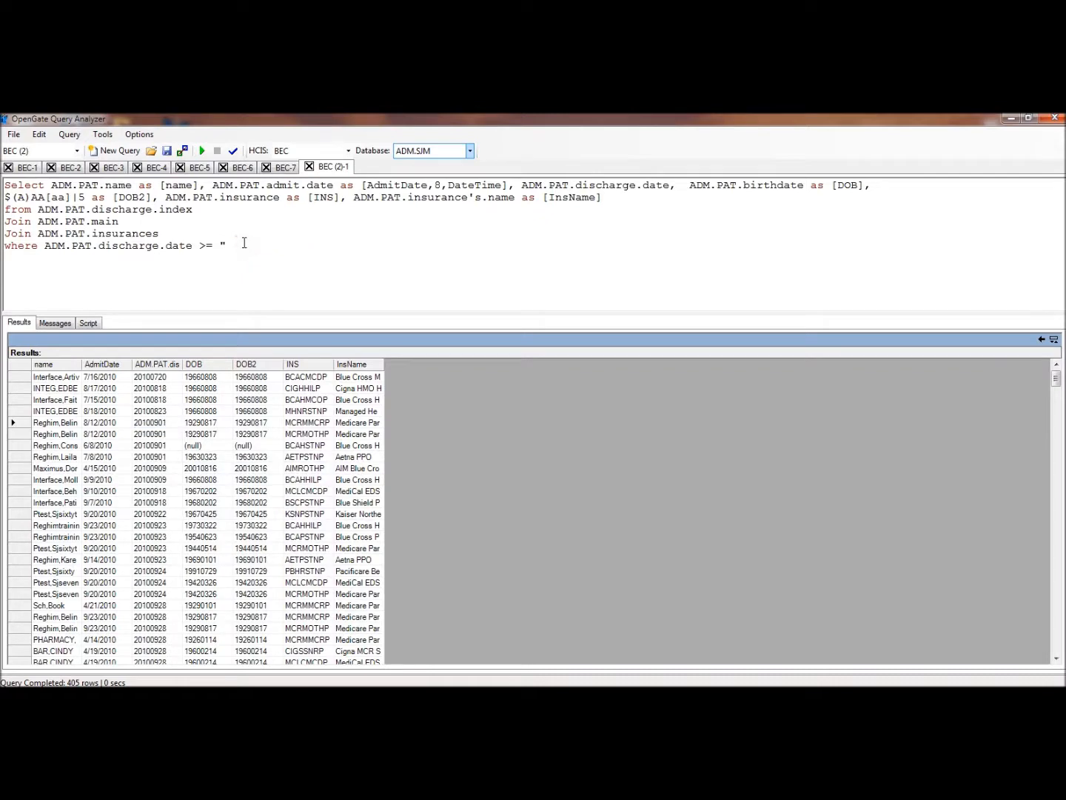
key(ctrl+v)
Run the date-filtered query, check its execution messages and return to the results grid
click(204, 150)
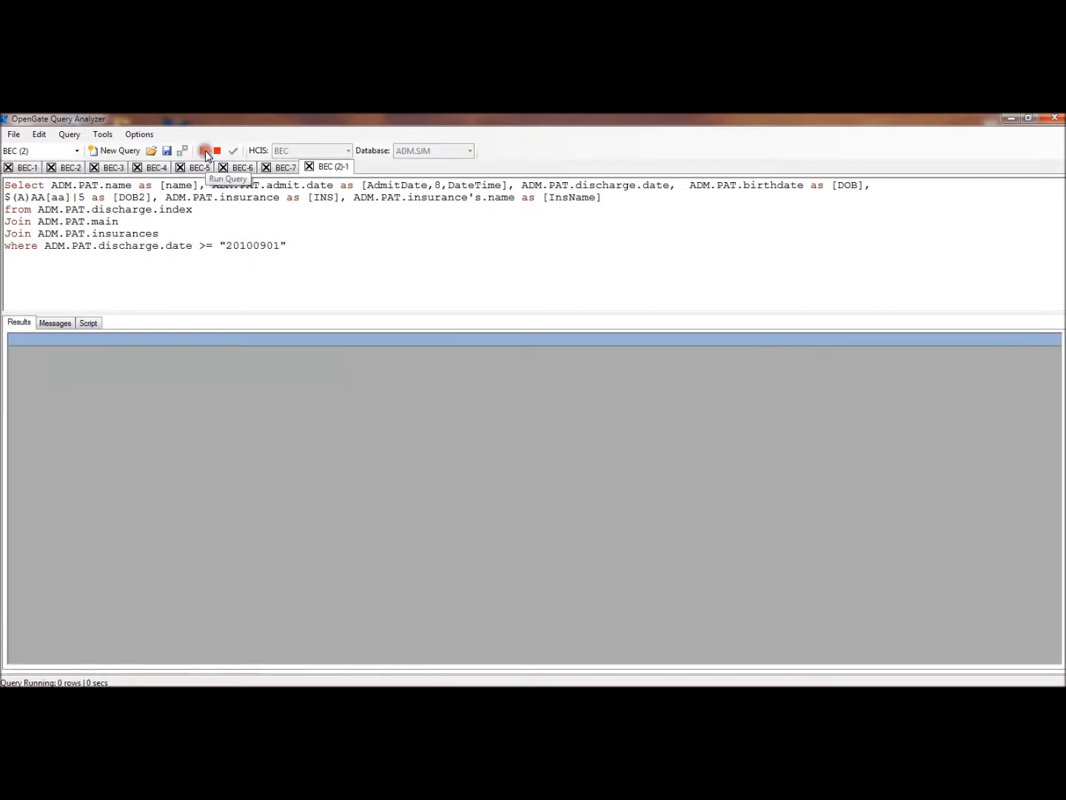
click(55, 323)
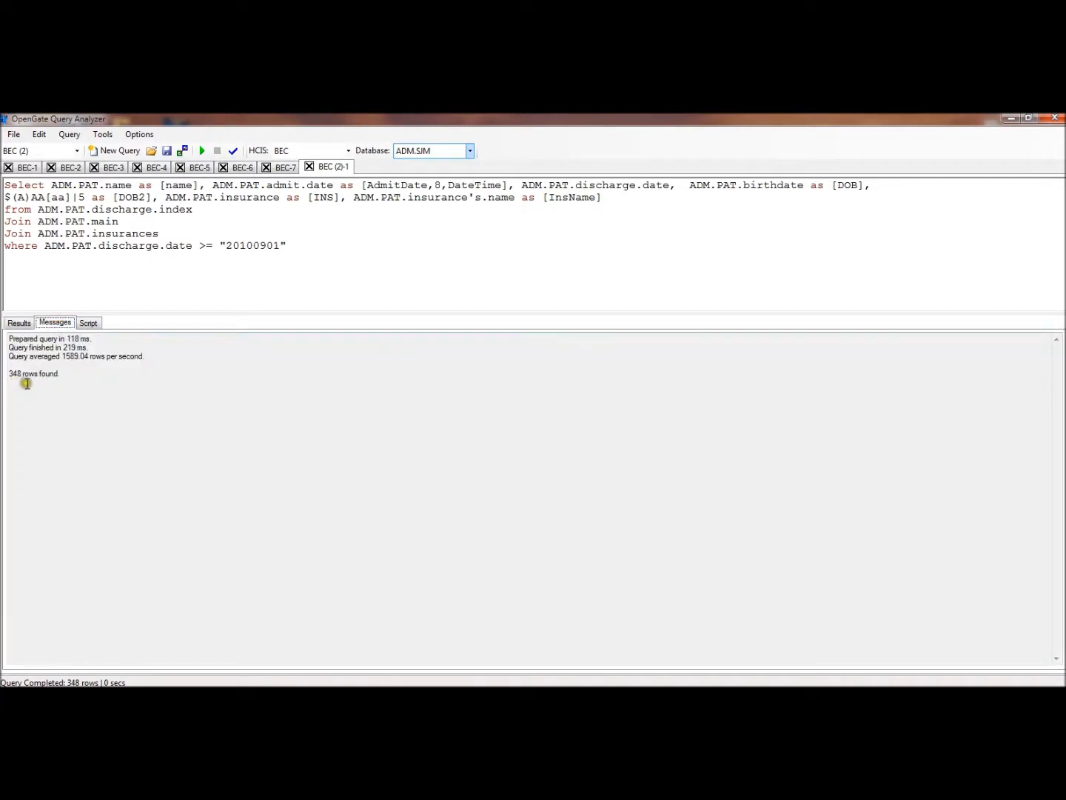
click(17, 324)
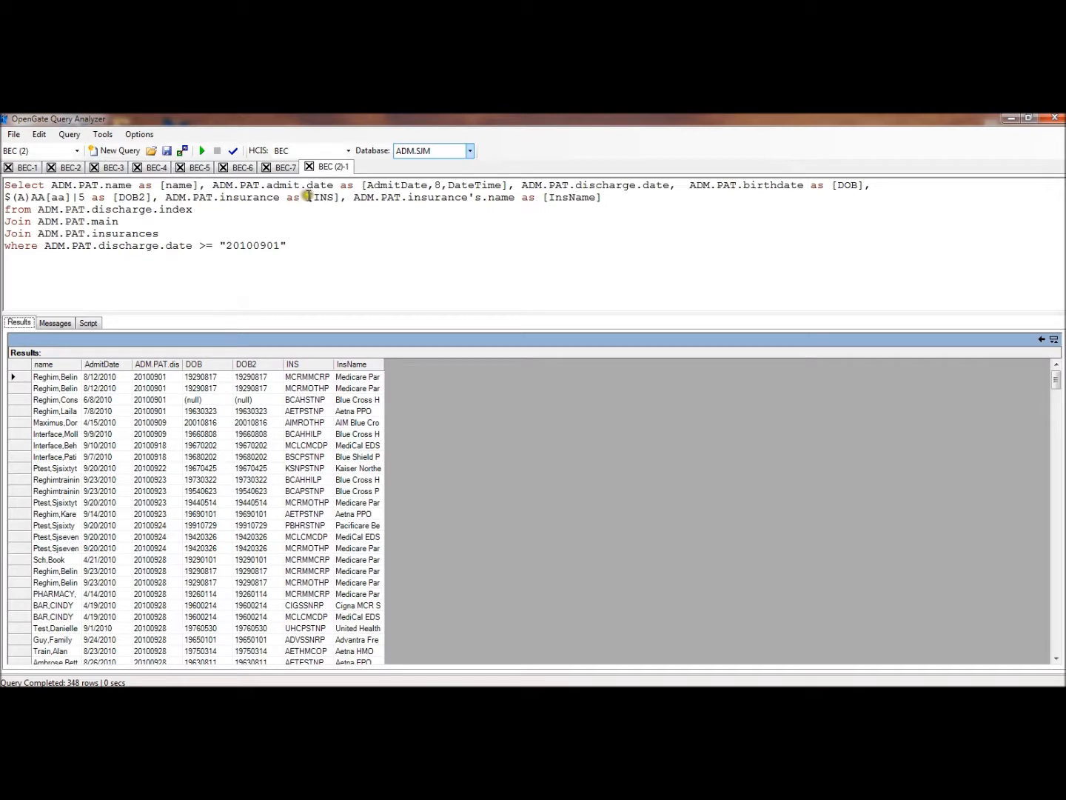
Declare a parameter named DISDATE on a new line above the Select statement
click(6, 185)
key(Return)
text(Parameter)
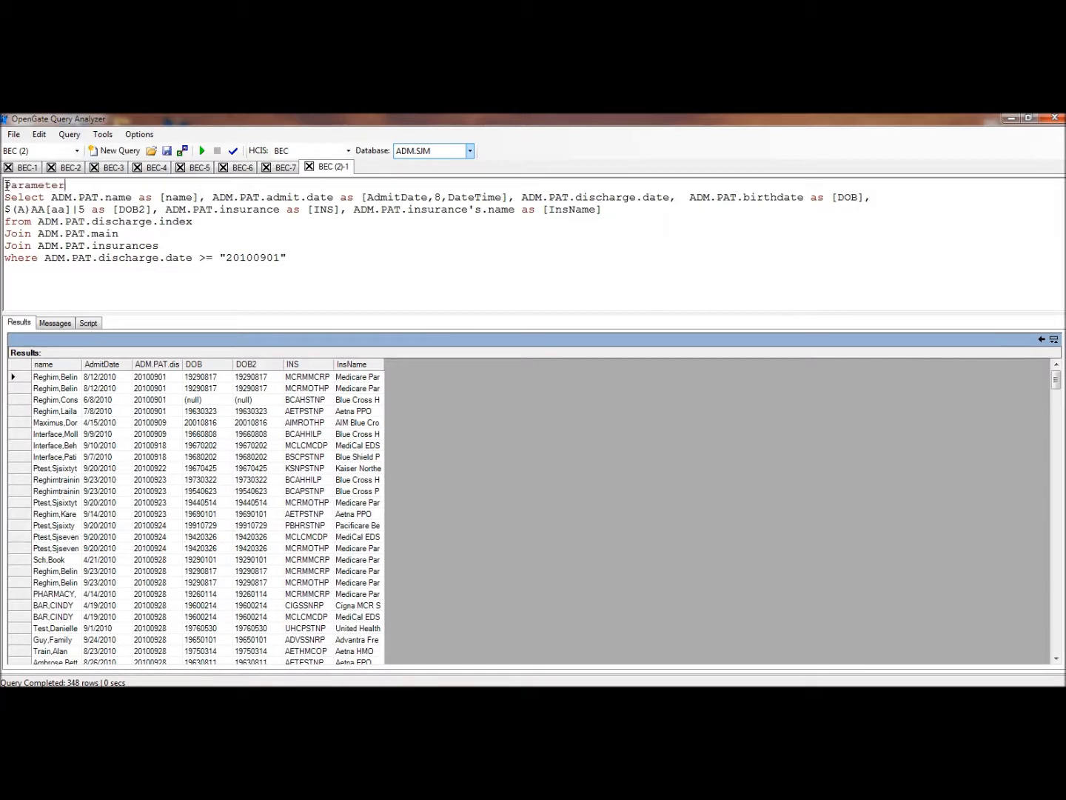
text( DISDATE)
Replace the quoted date in the where clause with the DISDATE parameter
double_click(250, 259)
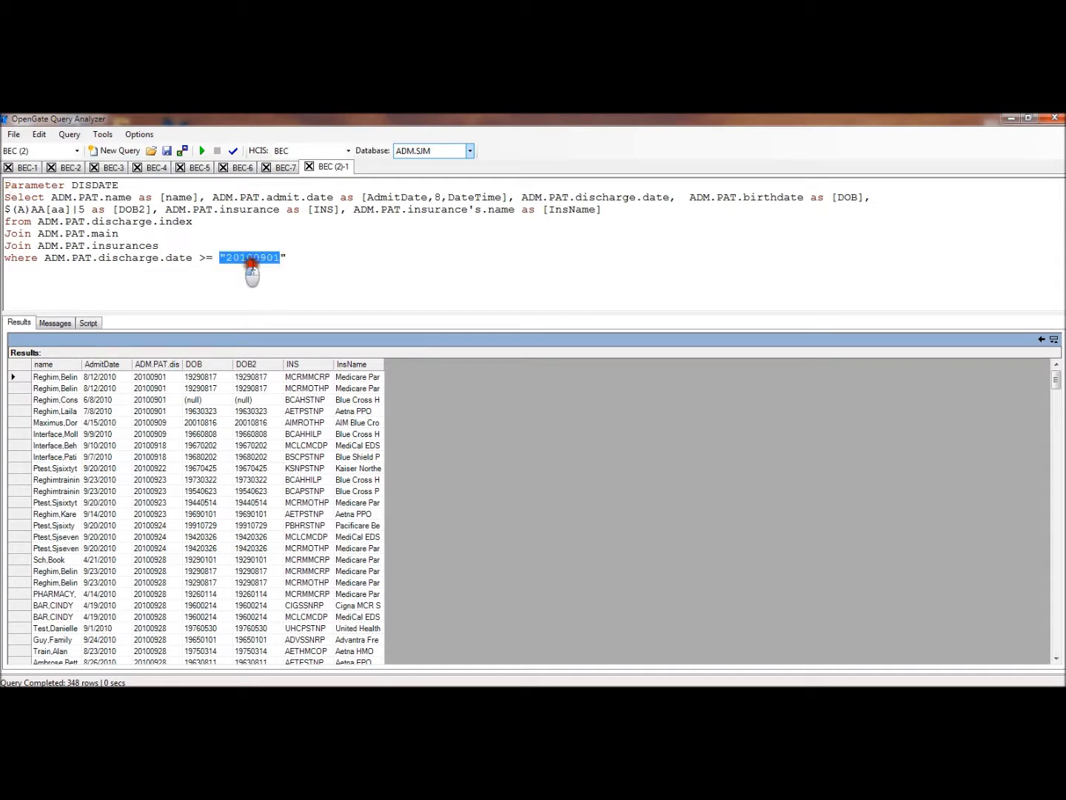
text(D)
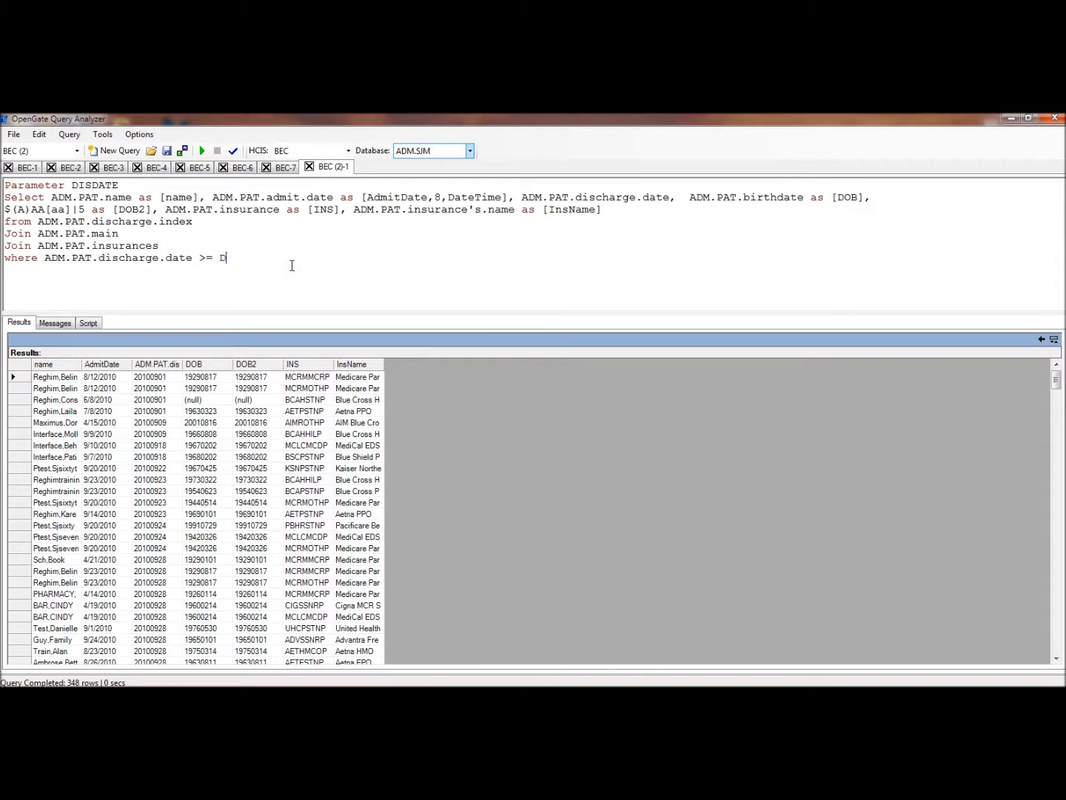
text(ISDATE)
click(287, 267)
Run the parameterized query and supply a discharge date as the DISDATE value
click(202, 150)
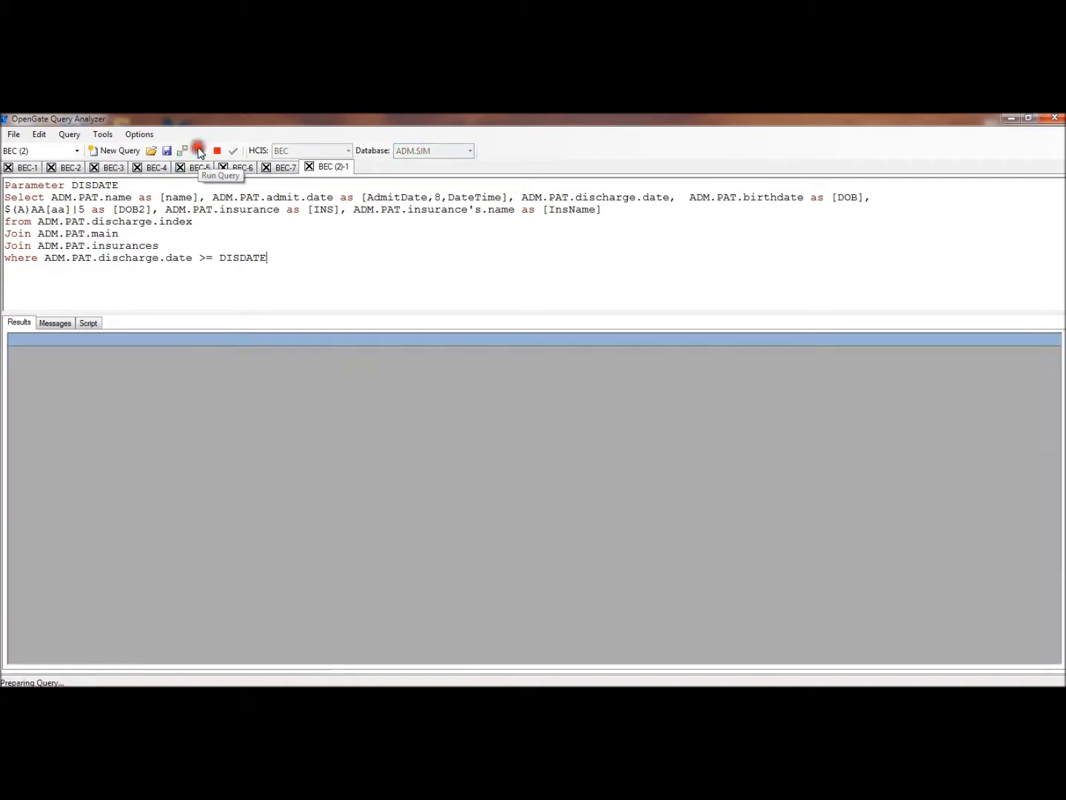
click(542, 362)
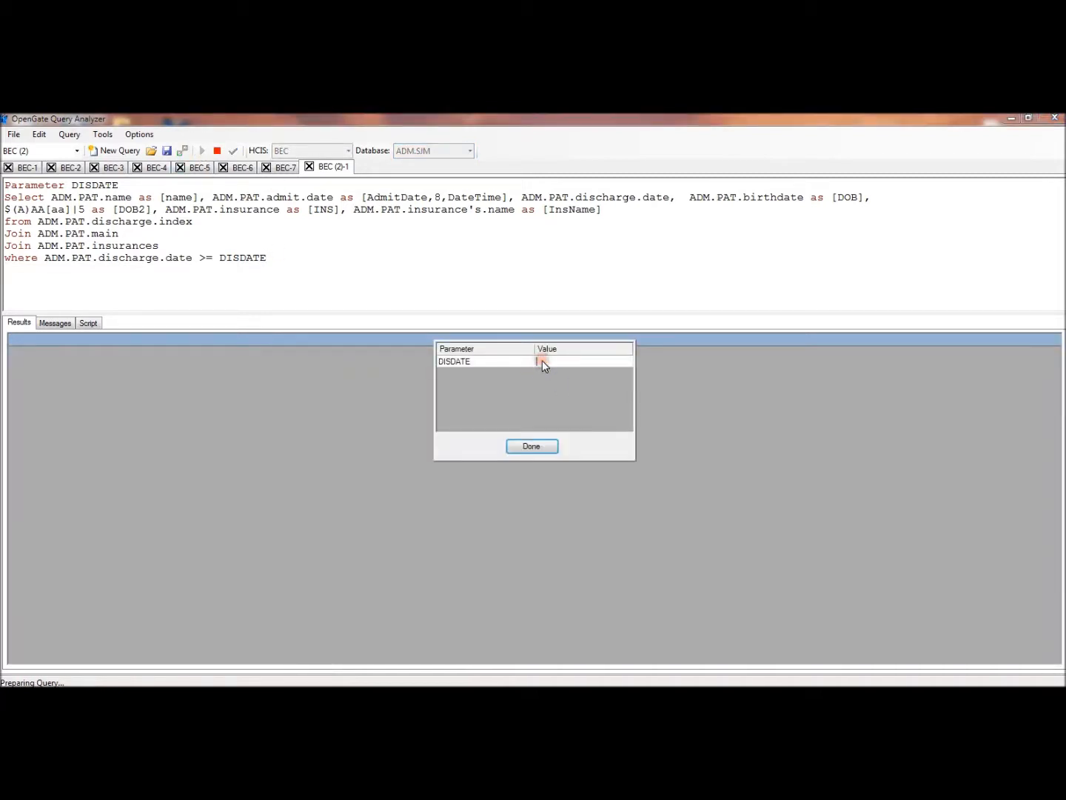
click(528, 444)
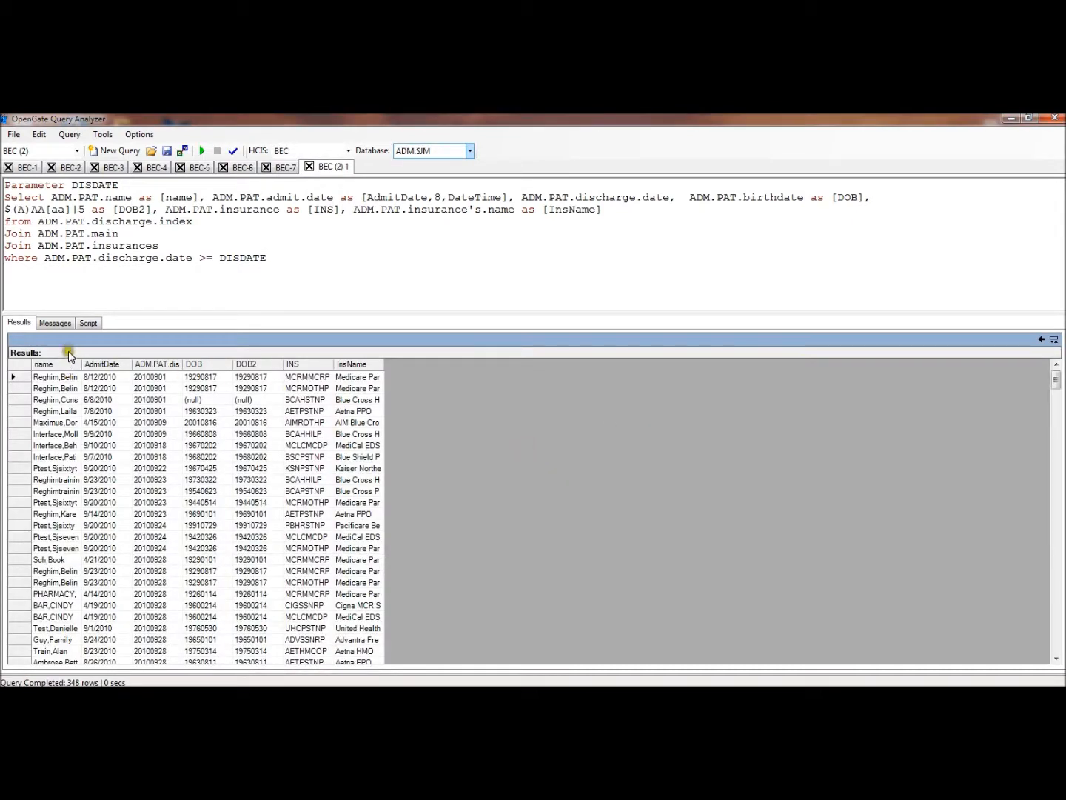
Check the parameterized query's execution messages and return to its results grid
click(63, 326)
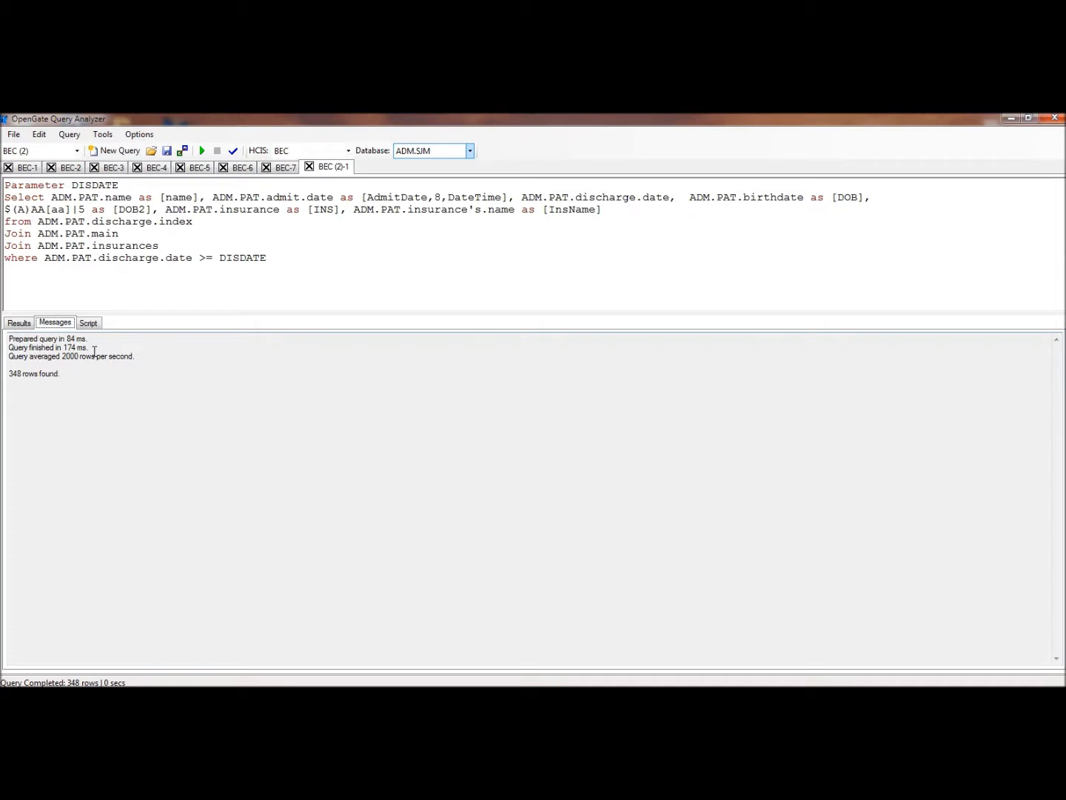
click(20, 323)
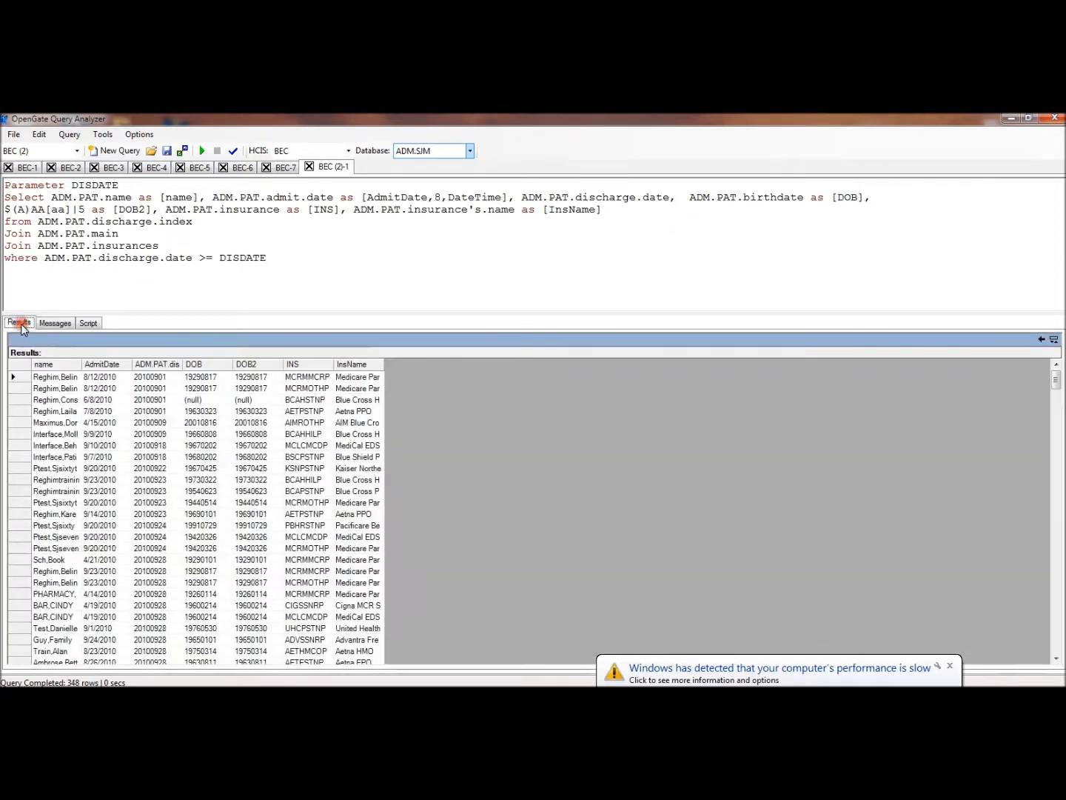
click(308, 265)
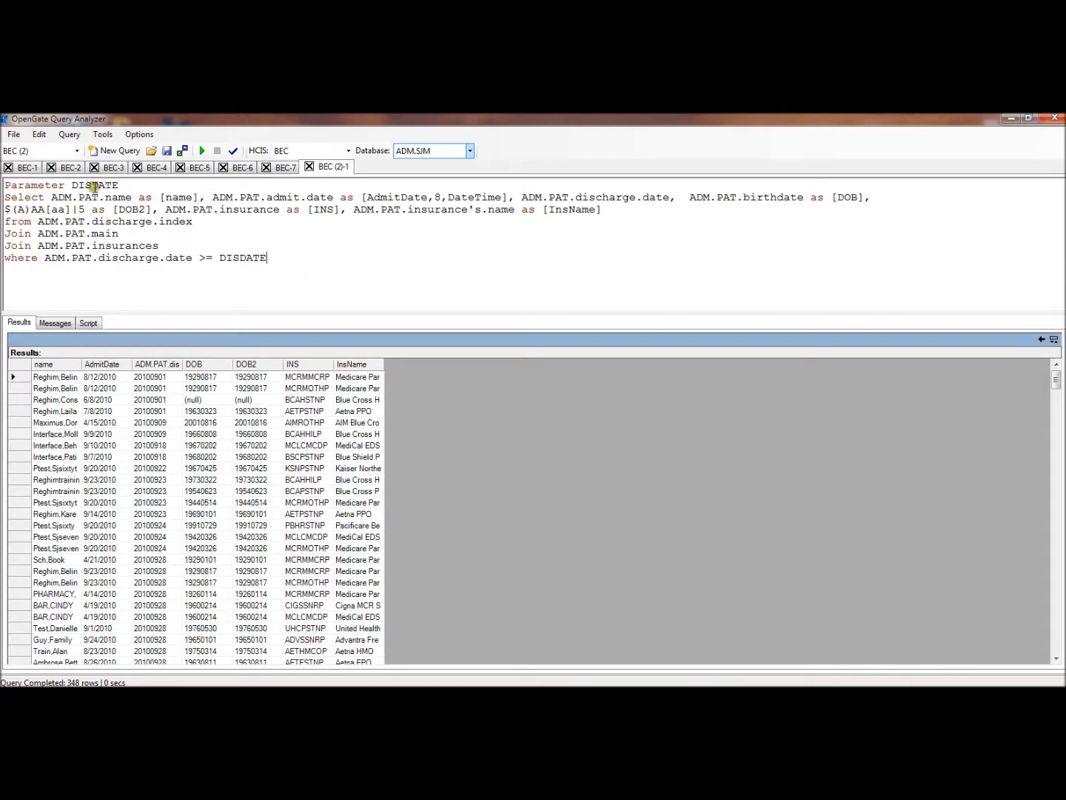
Open the BEC-2 query and highlight the #"0," expression that follows ADM.PAT.name
click(31, 169)
click(64, 168)
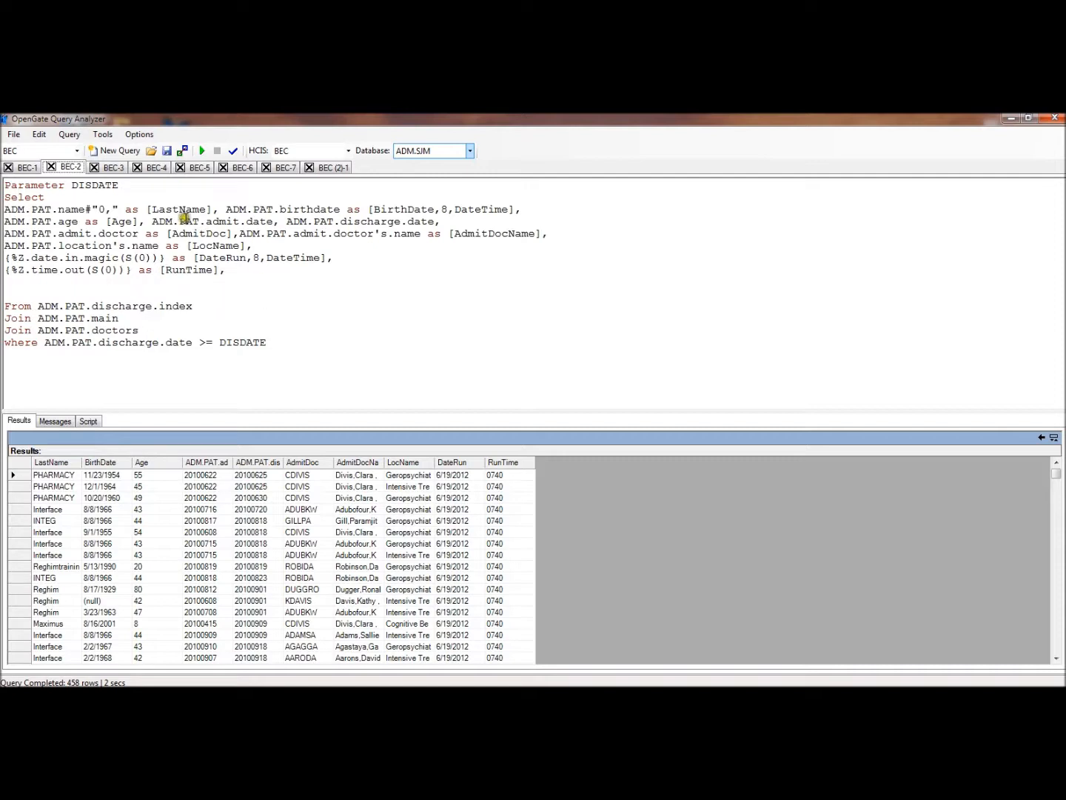
drag(85, 209, 124, 209)
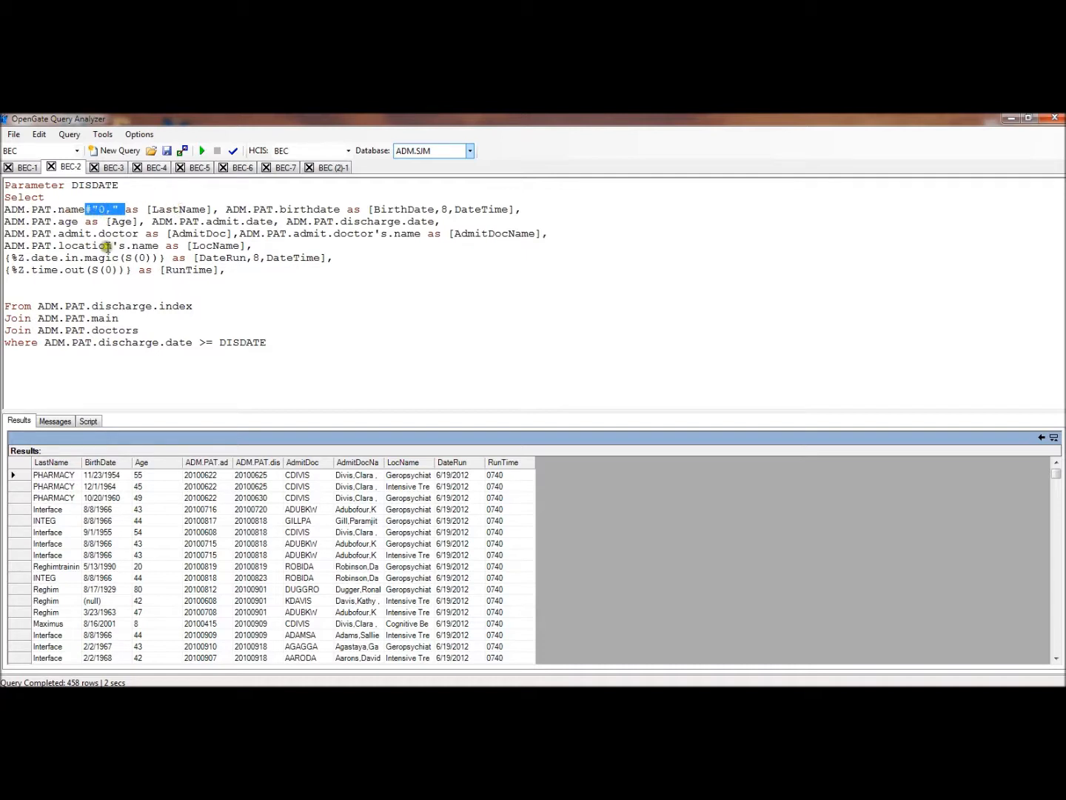
Widen the name column in the BEC (2)-1 results, and return to BEC-2 to widen its LastName column
click(333, 168)
drag(82, 364, 156, 367)
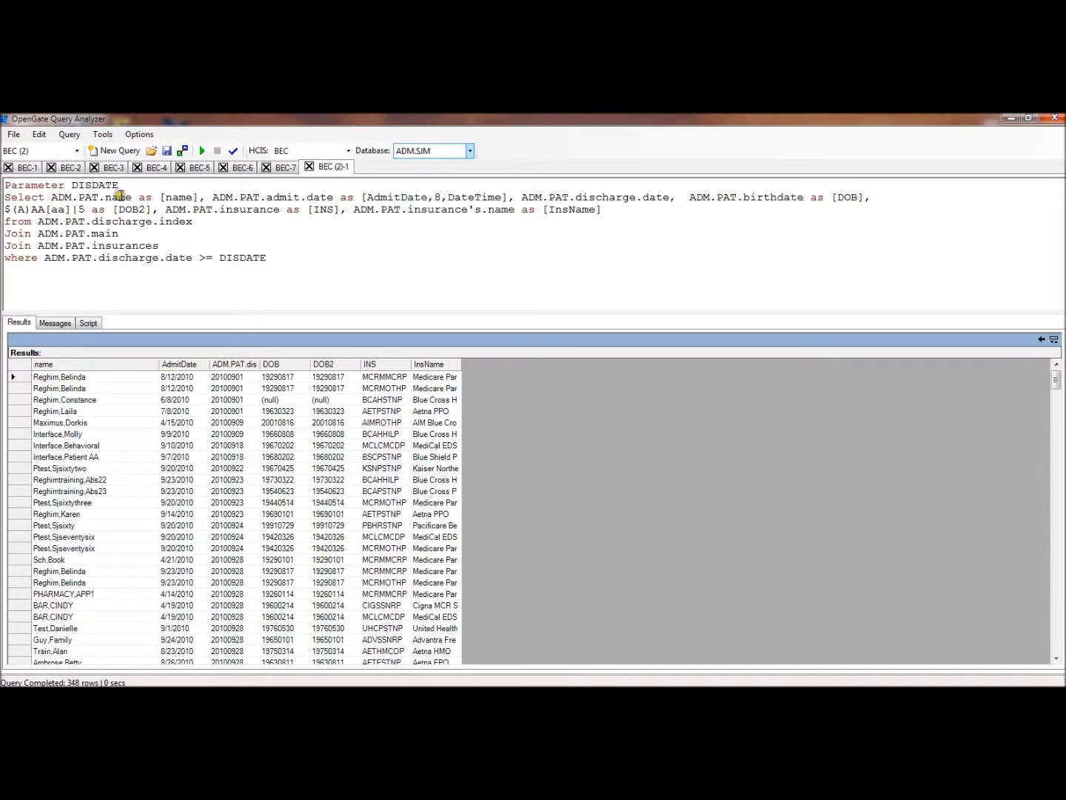
click(70, 168)
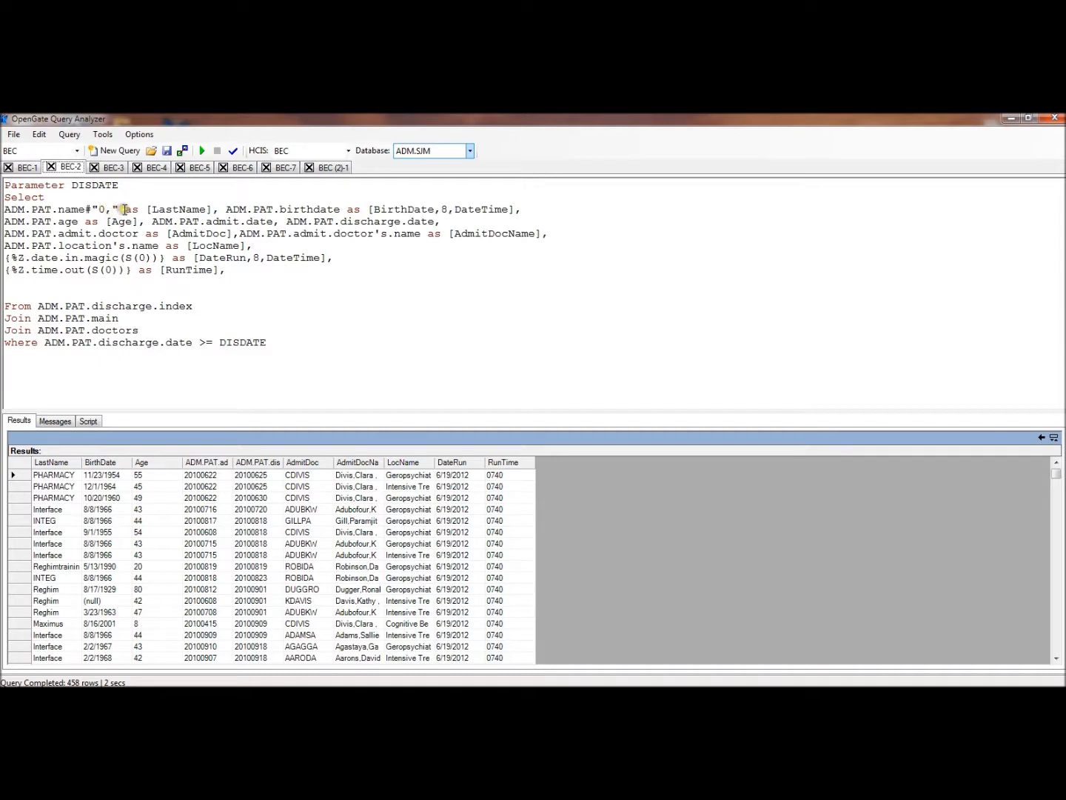
drag(78, 460, 100, 460)
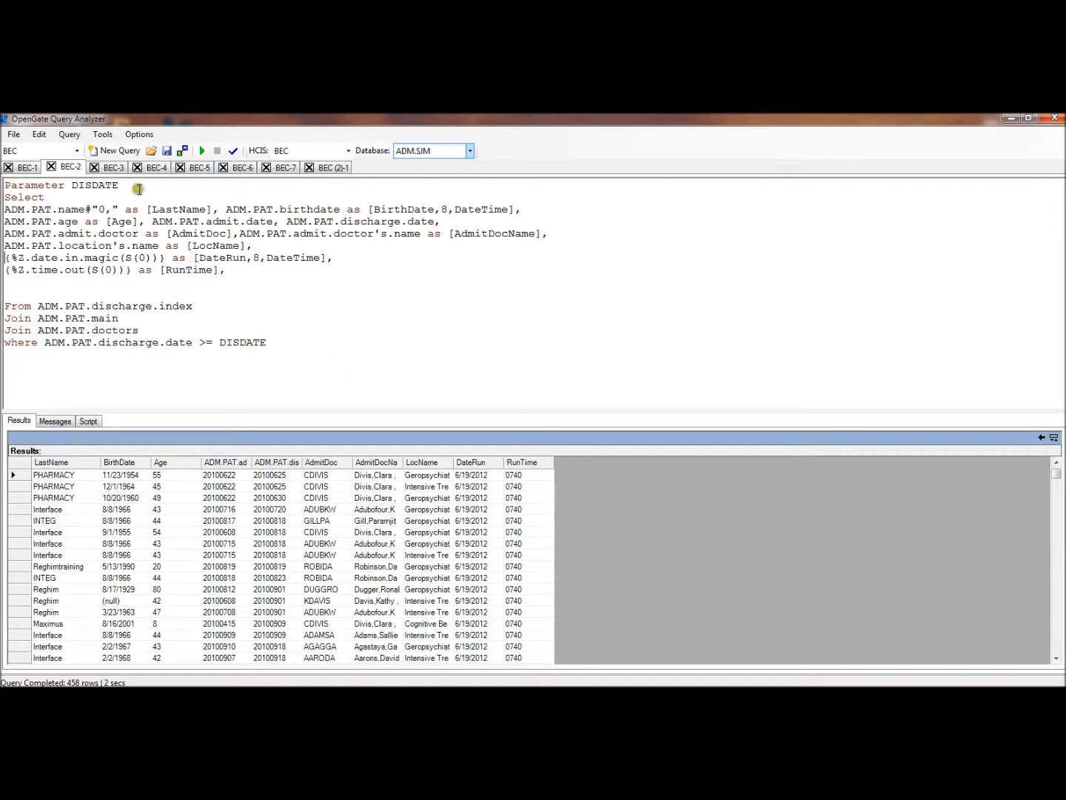
Open the BEC-3 query and highlight the Insurance table's PARENT PatientADM clause and the matching PatientADM table name in the first select
click(114, 169)
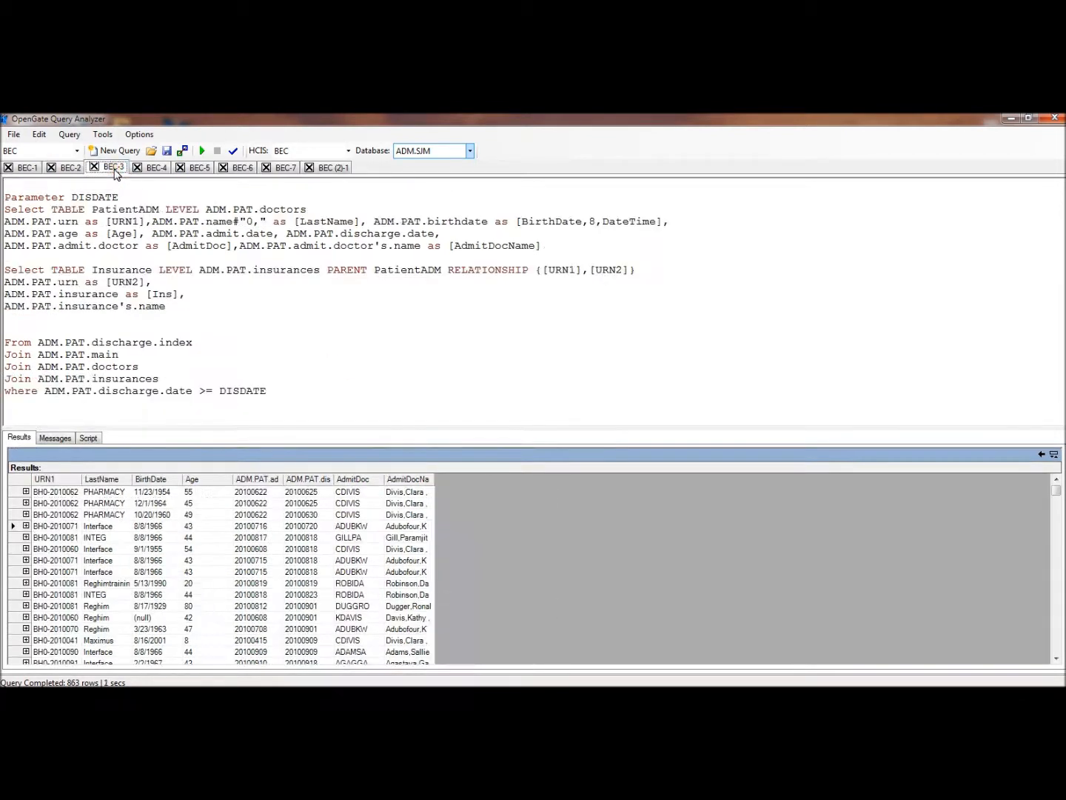
click(250, 316)
click(7, 197)
click(209, 209)
double_click(329, 271)
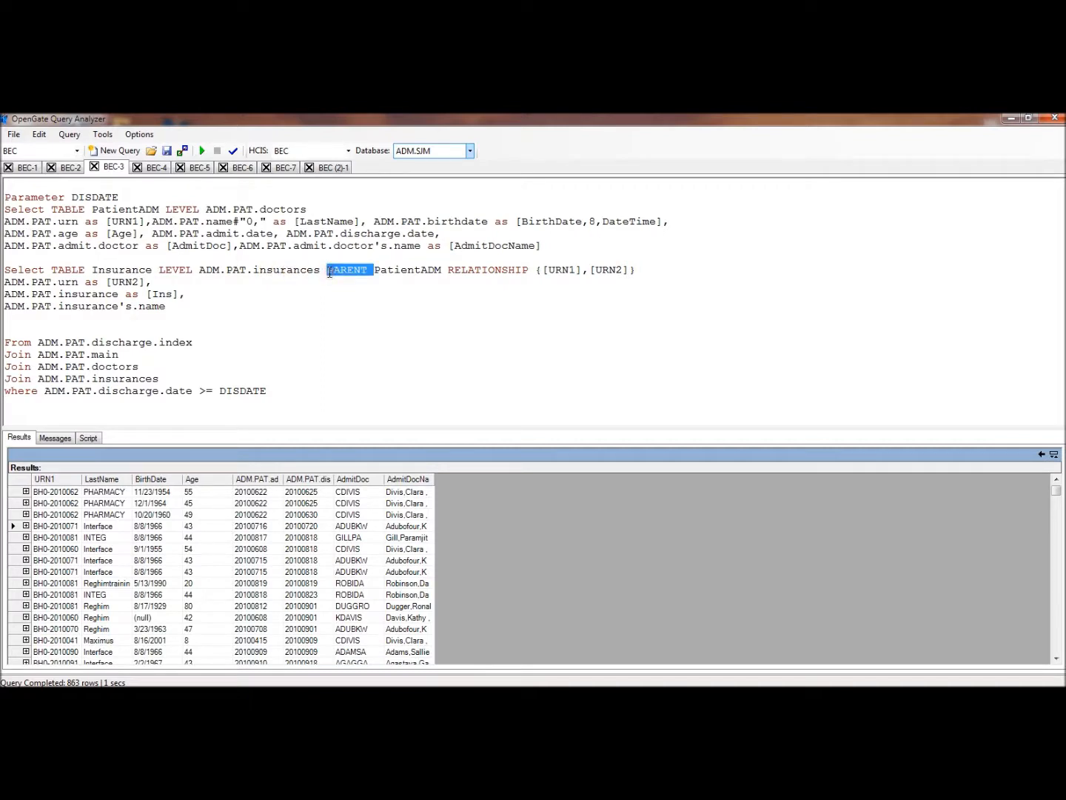
click(327, 271)
drag(374, 270, 441, 270)
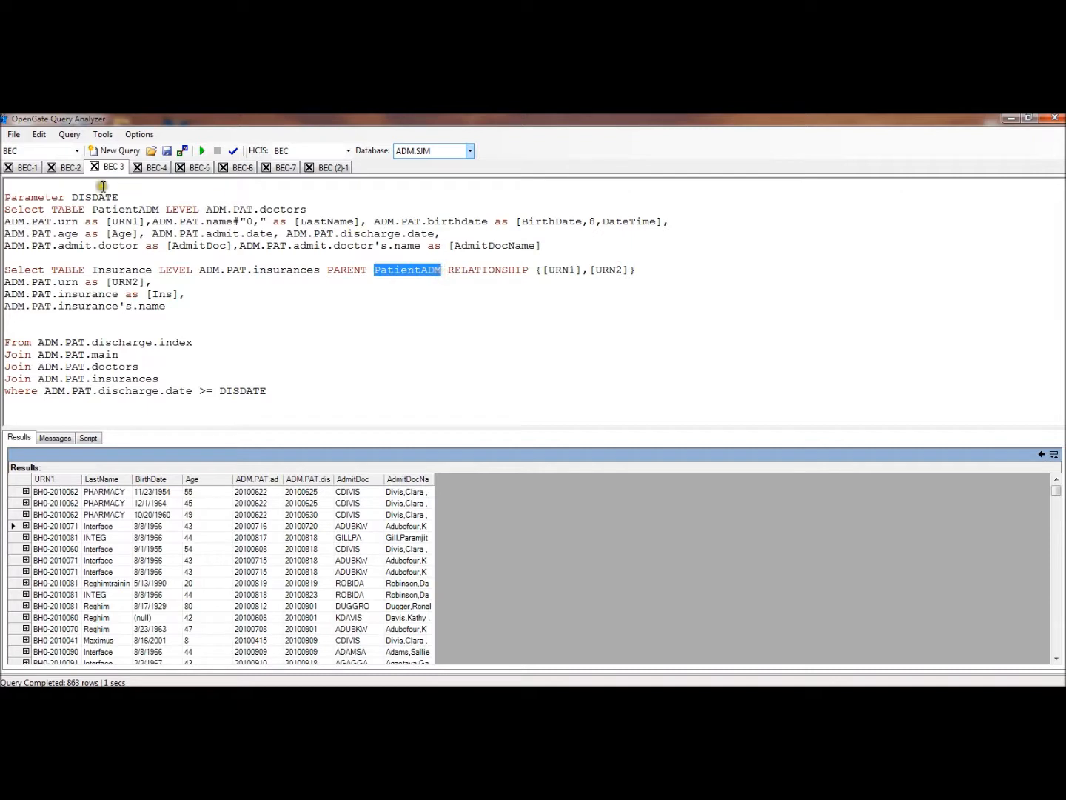
drag(94, 210, 160, 211)
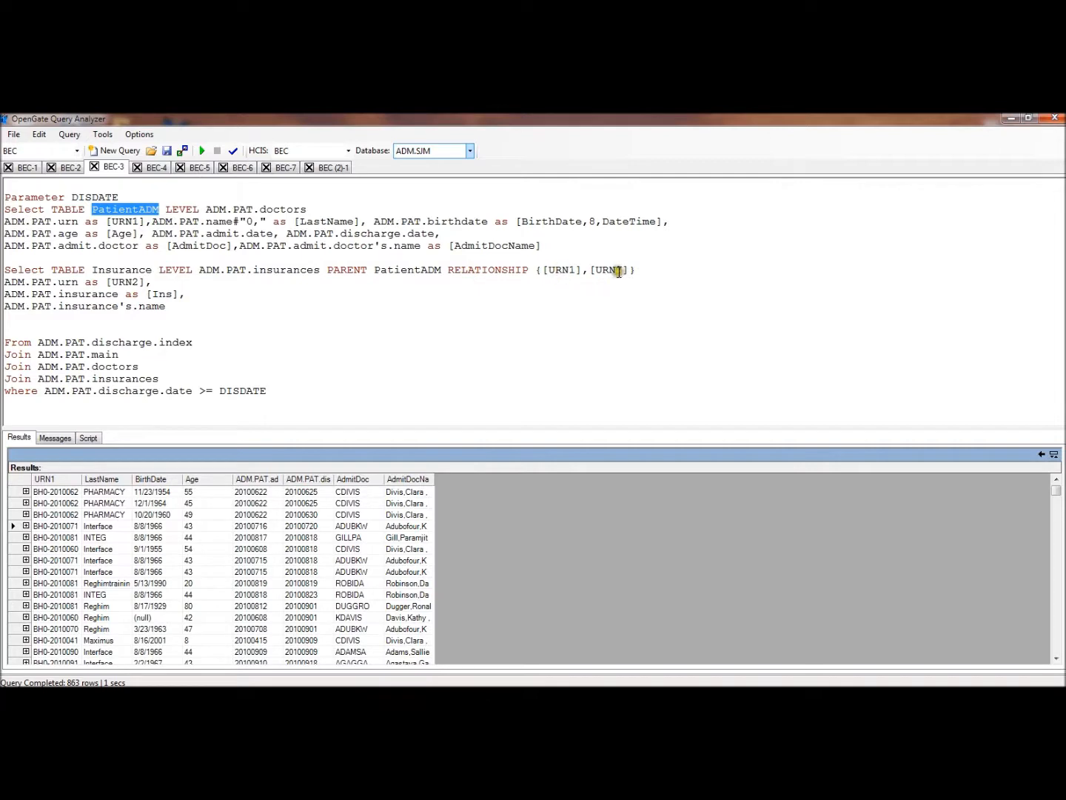
click(81, 211)
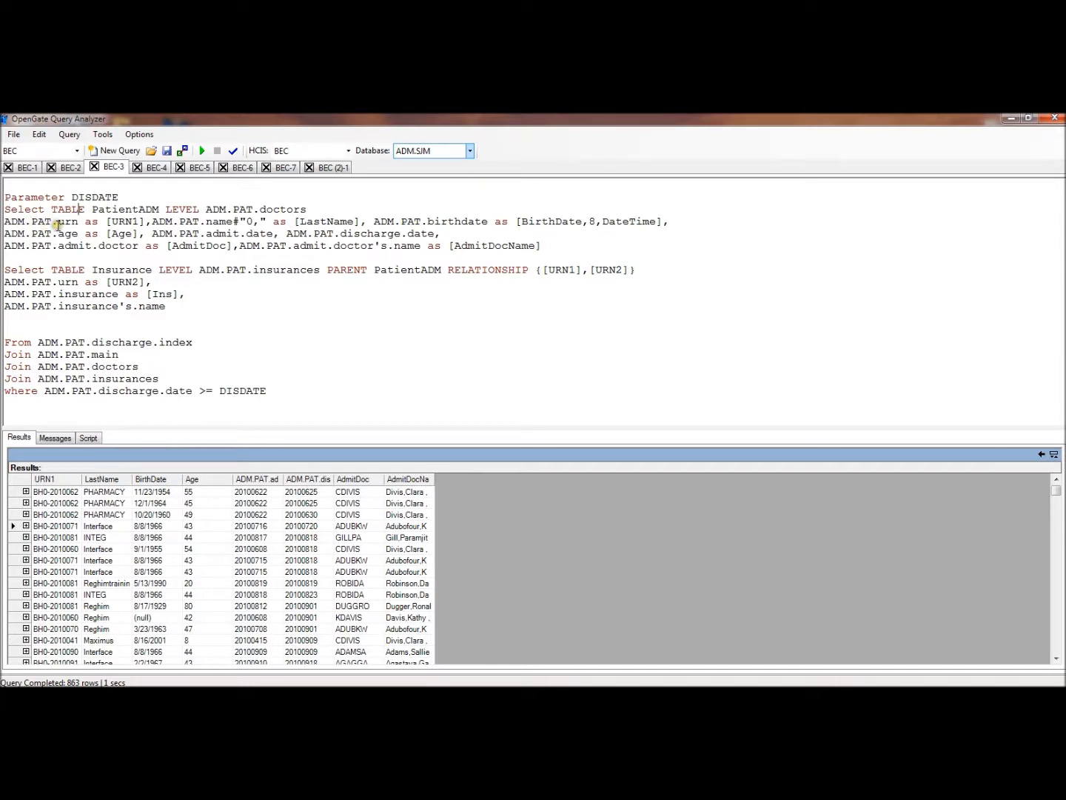
Highlight the ADM.PAT.urn as [URN1] column in the PatientADM select and the [URN2] alias in the Insurance select
drag(10, 221, 152, 222)
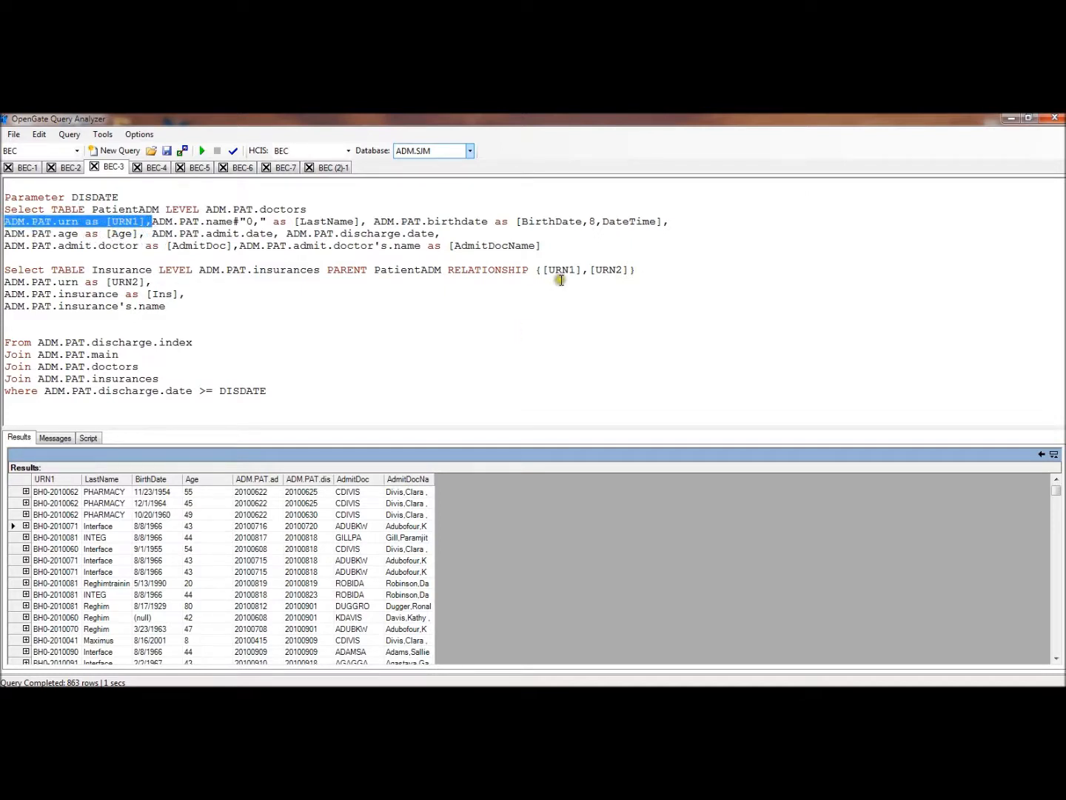
click(557, 308)
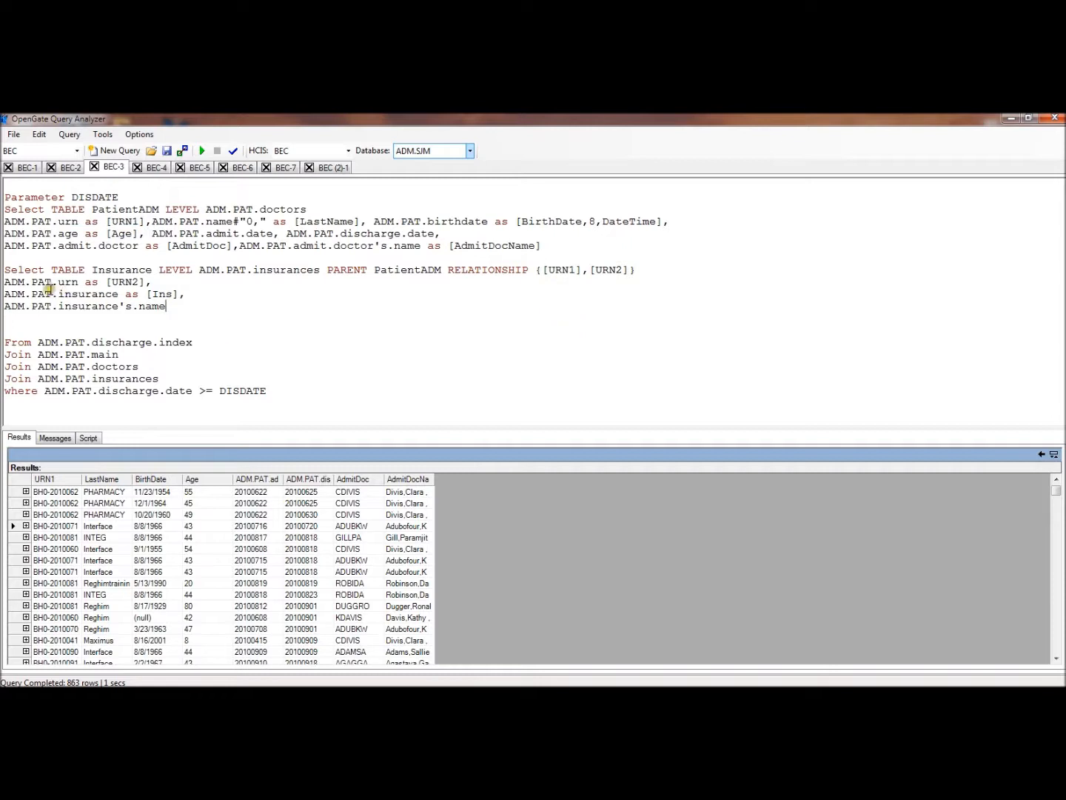
drag(99, 282, 159, 282)
click(231, 282)
Rename the URN1 and URN2 aliases to URN in both selects and in the RELATIONSHIP clause
click(140, 221)
key(BackSpace)
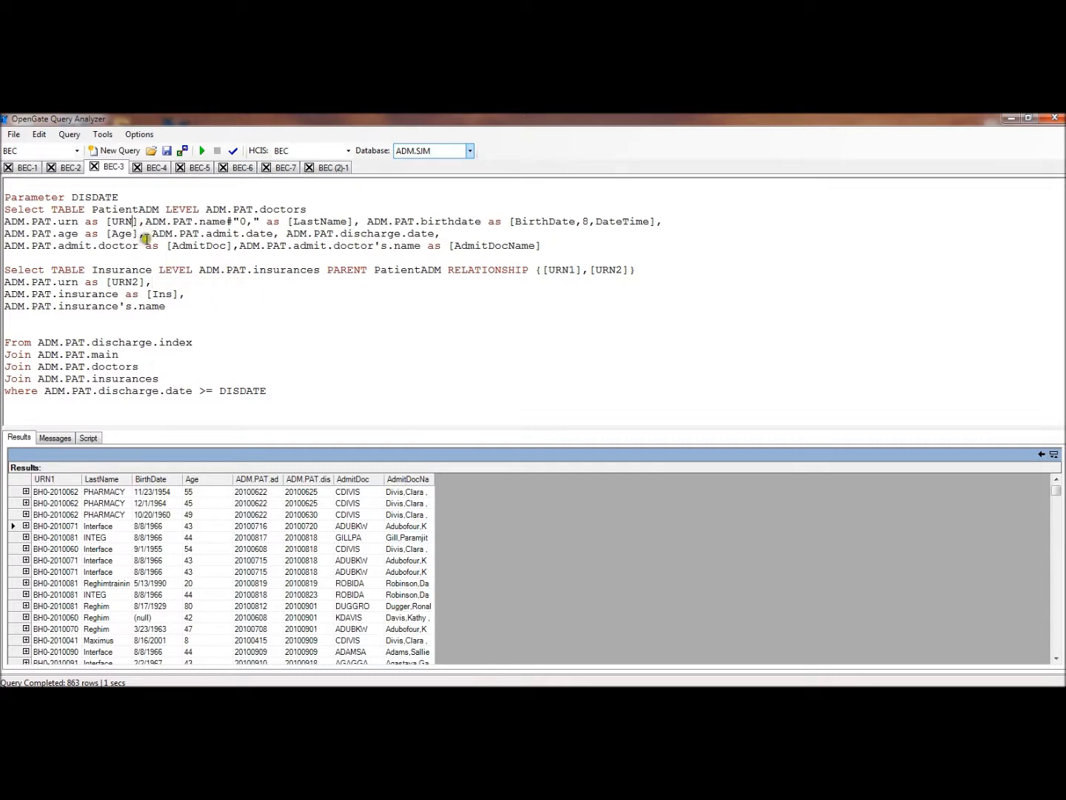
click(140, 282)
key(BackSpace)
click(575, 270)
key(BackSpace)
click(618, 271)
key(BackSpace)
click(528, 330)
Go up to the BEC-3 result table list, open the PatientADM table, and widen its URN1 column
click(1045, 449)
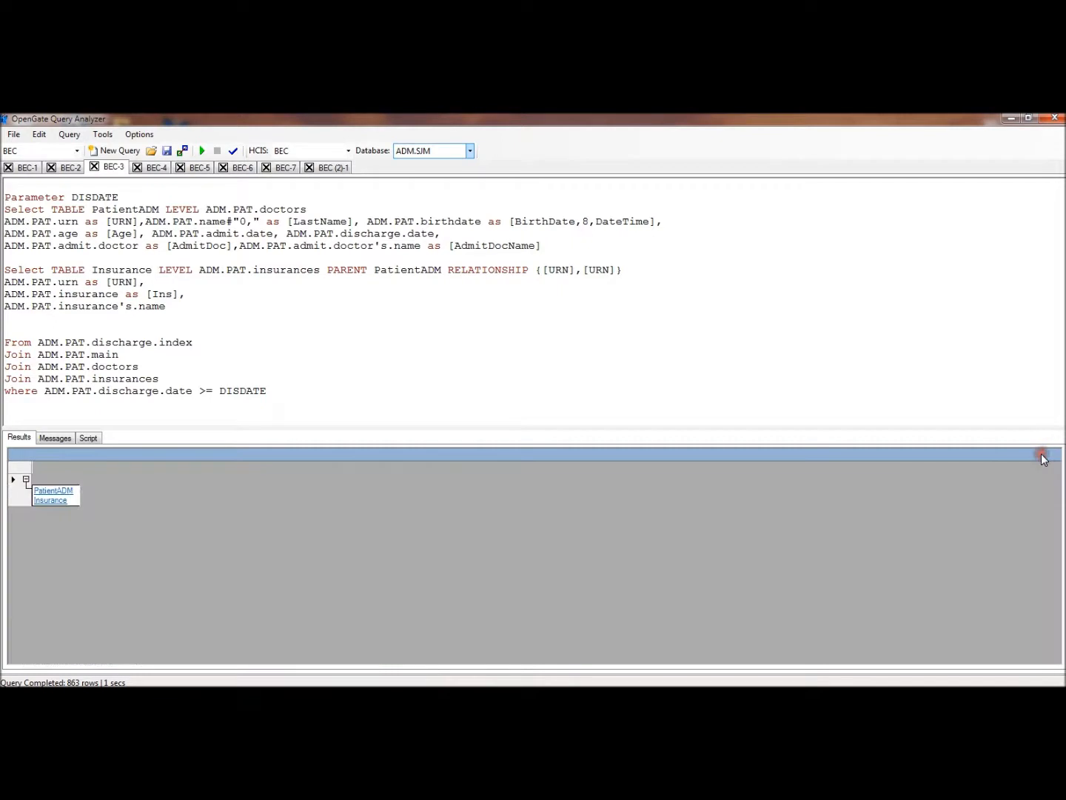
click(66, 491)
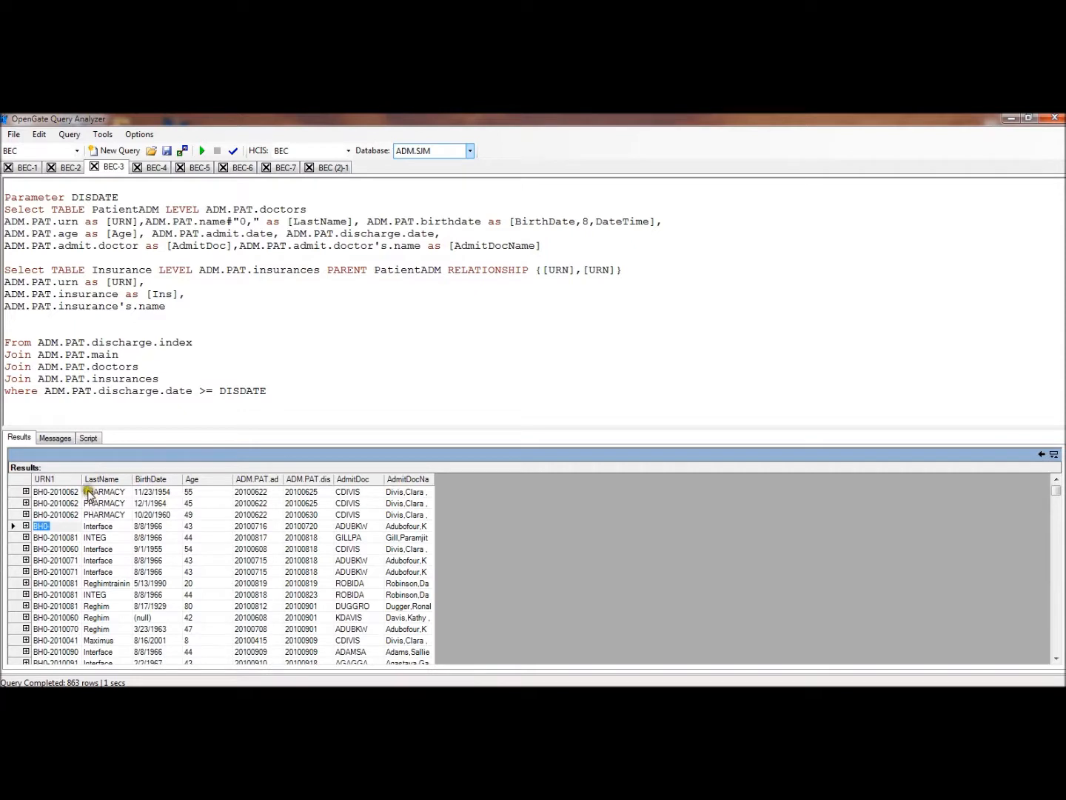
drag(81, 479, 144, 479)
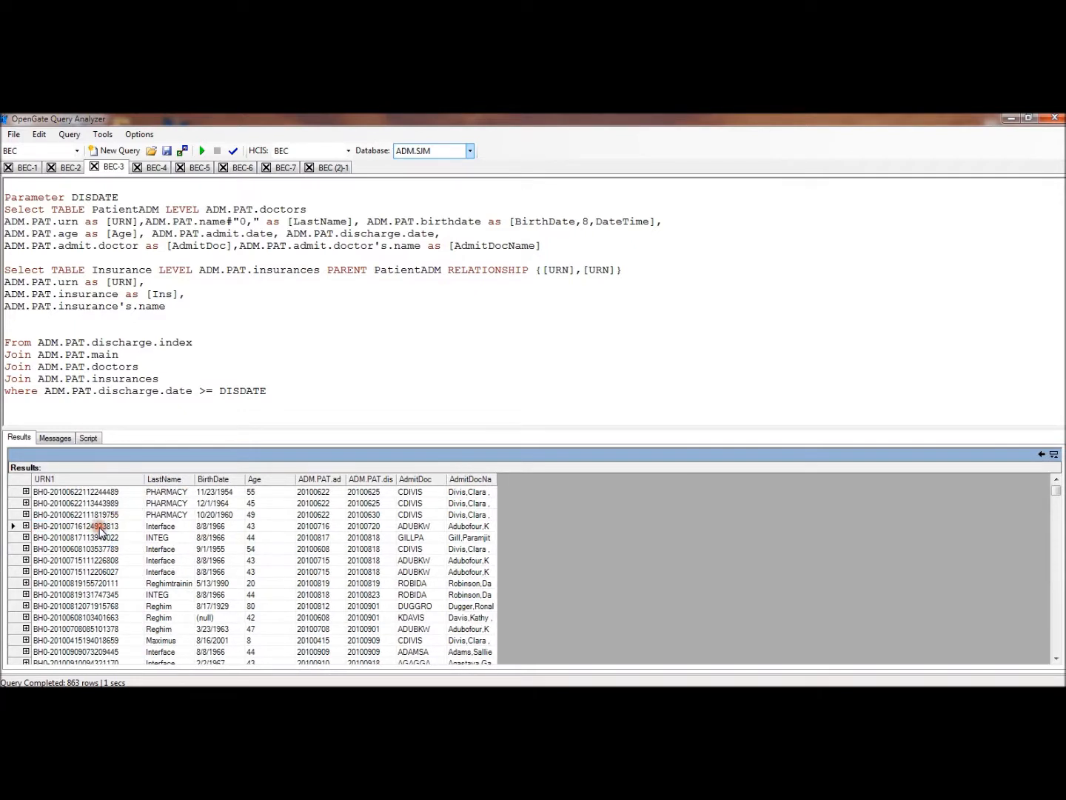
Open the PatientADMToInsurance records of the fourth patient row, widen the insurance name column, and return to the parent rows
click(26, 526)
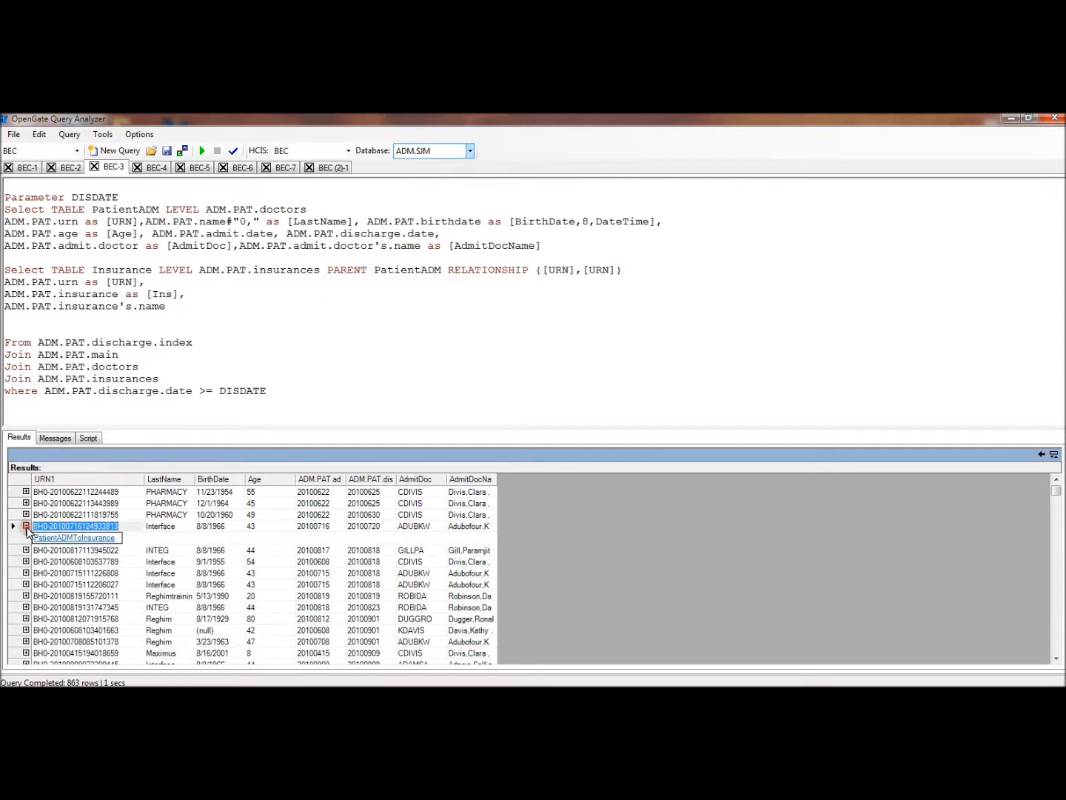
click(59, 538)
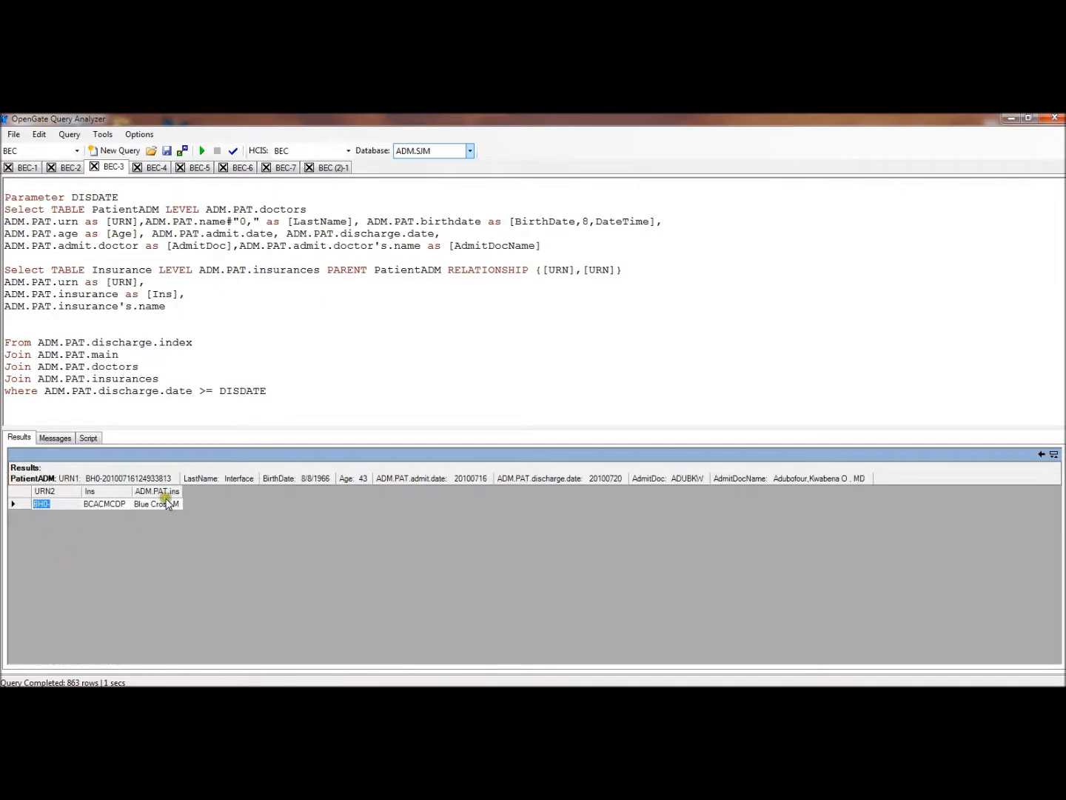
drag(182, 491, 265, 490)
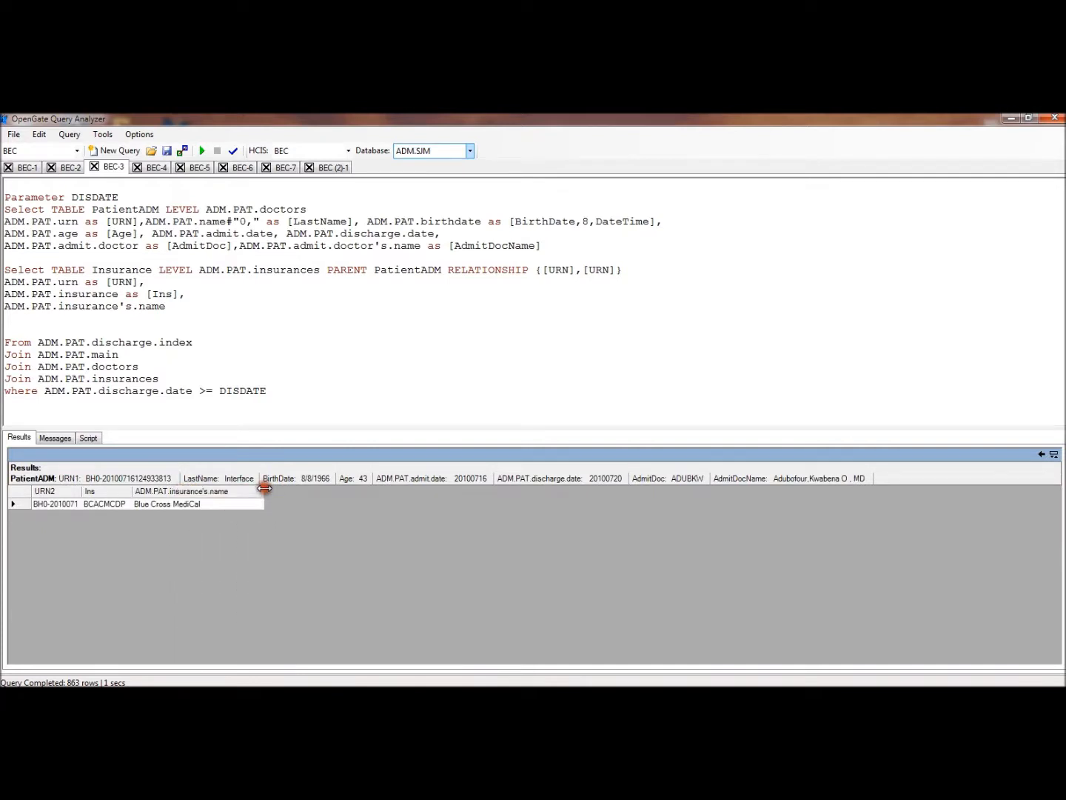
click(90, 494)
click(1041, 455)
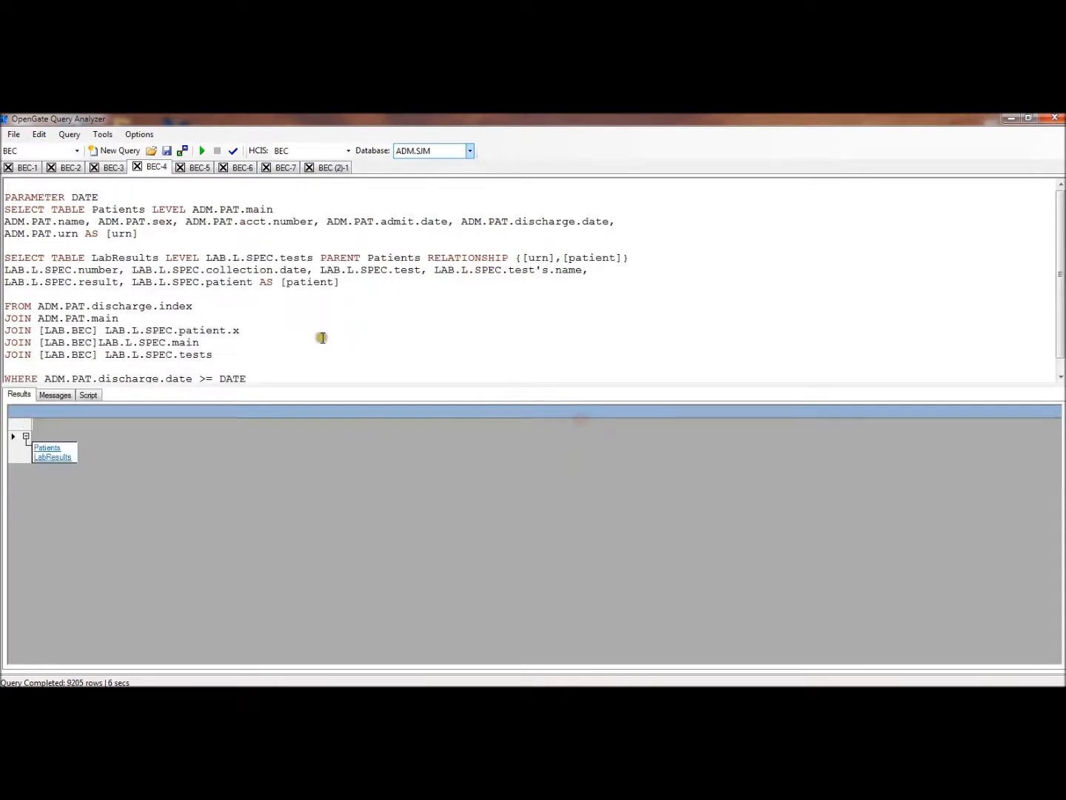
click(323, 337)
In the BEC-4 query, highlight the Patients and LabResults table names in the two SELECT TABLE statements
drag(90, 209, 146, 210)
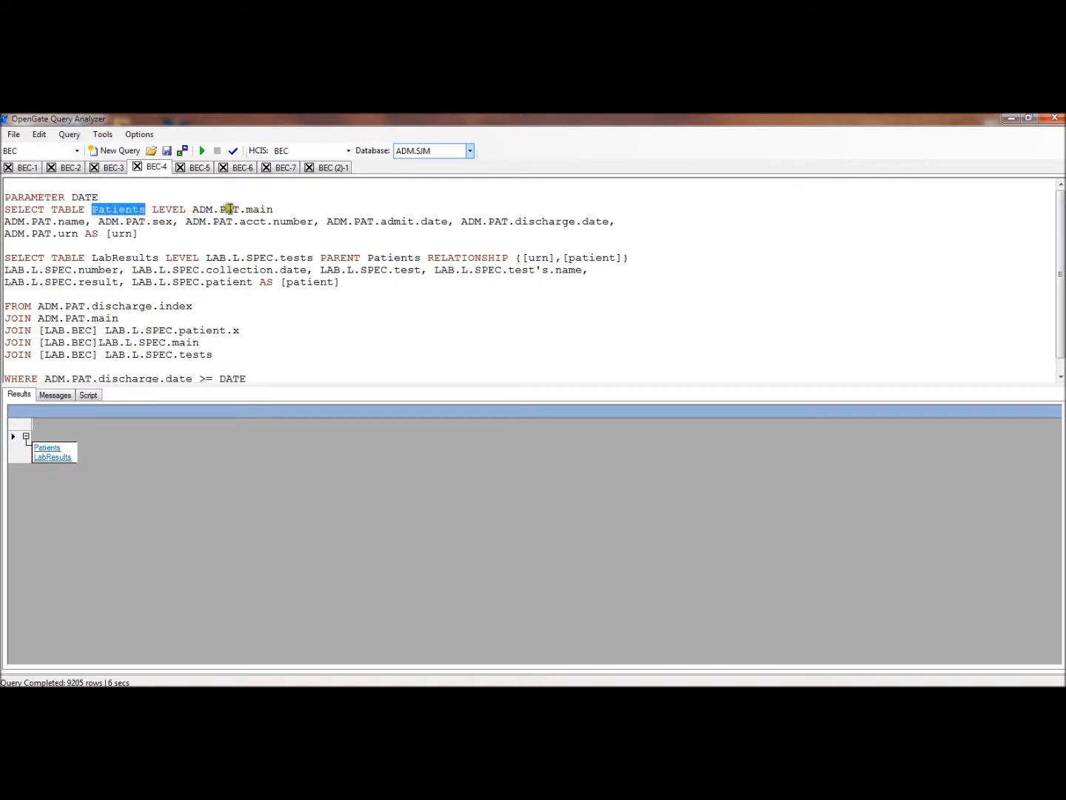
click(60, 255)
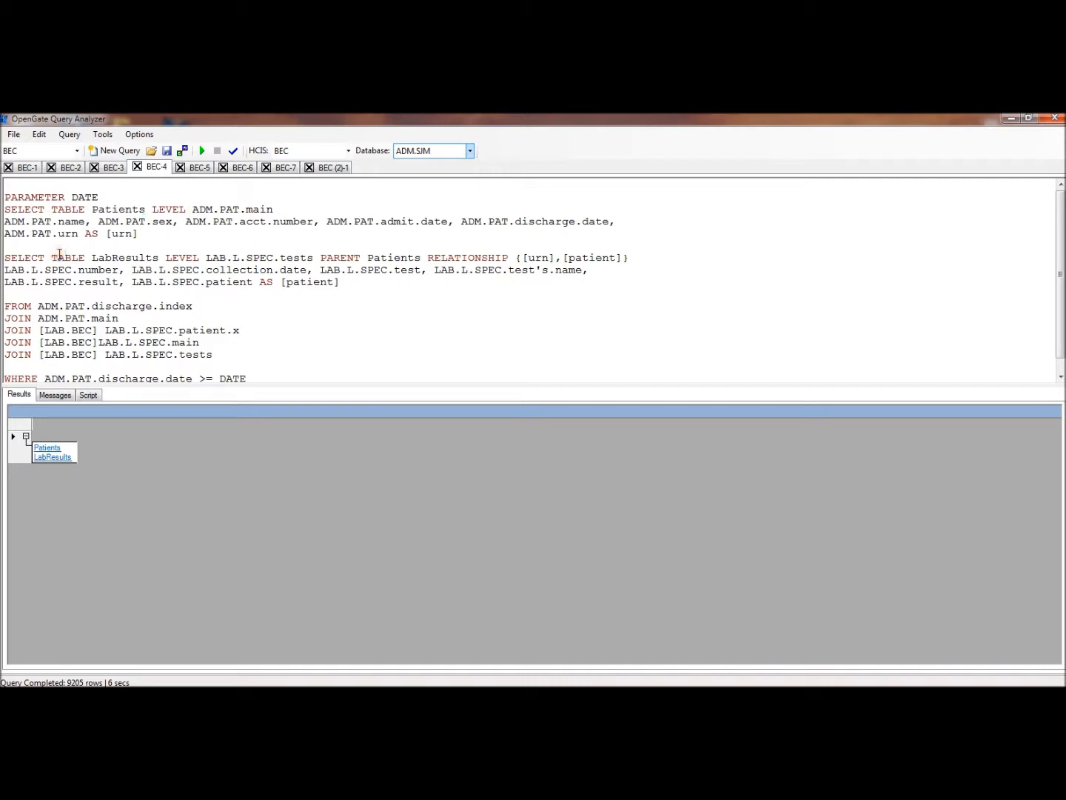
drag(90, 256, 163, 256)
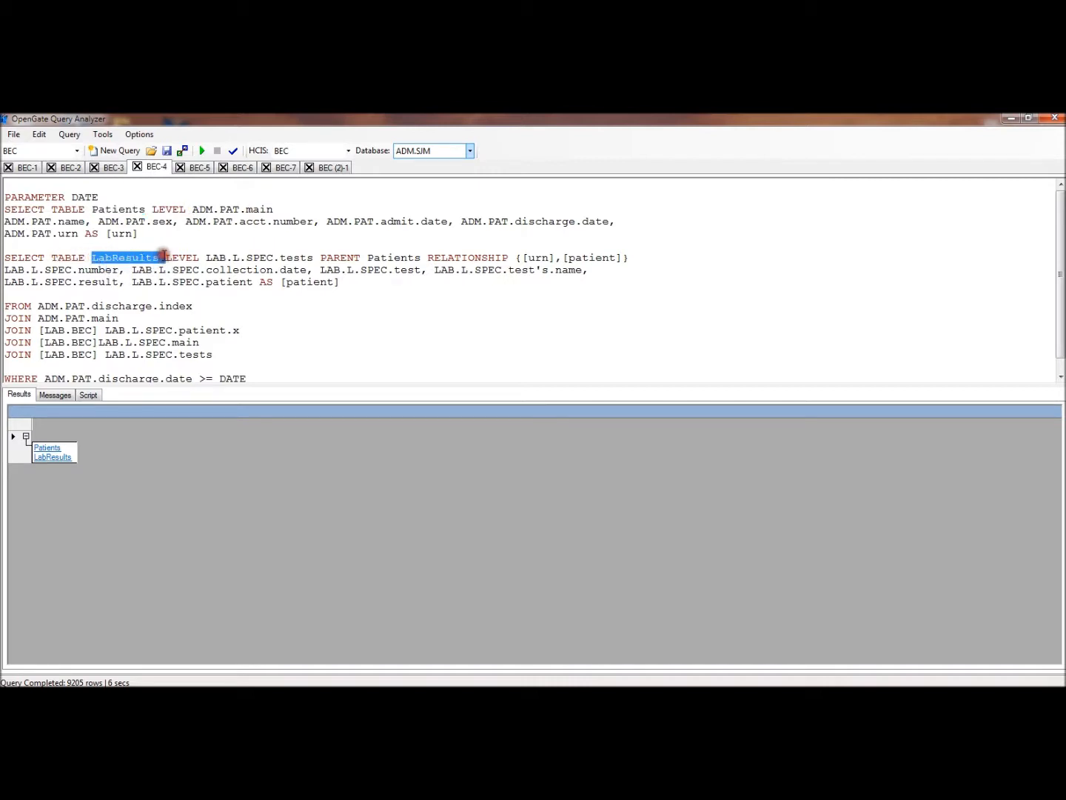
click(319, 249)
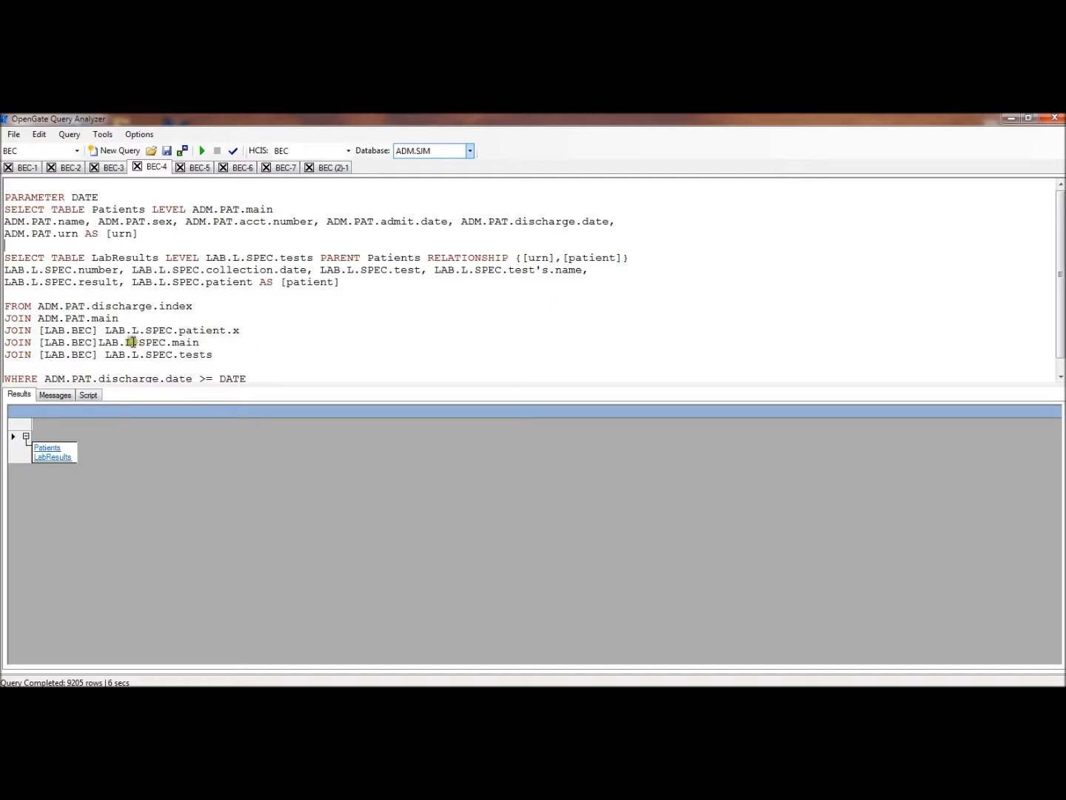
Point out the [LAB.BEC] qualifier in the patient.x join and check the list of available databases without changing the selection
click(37, 329)
click(95, 330)
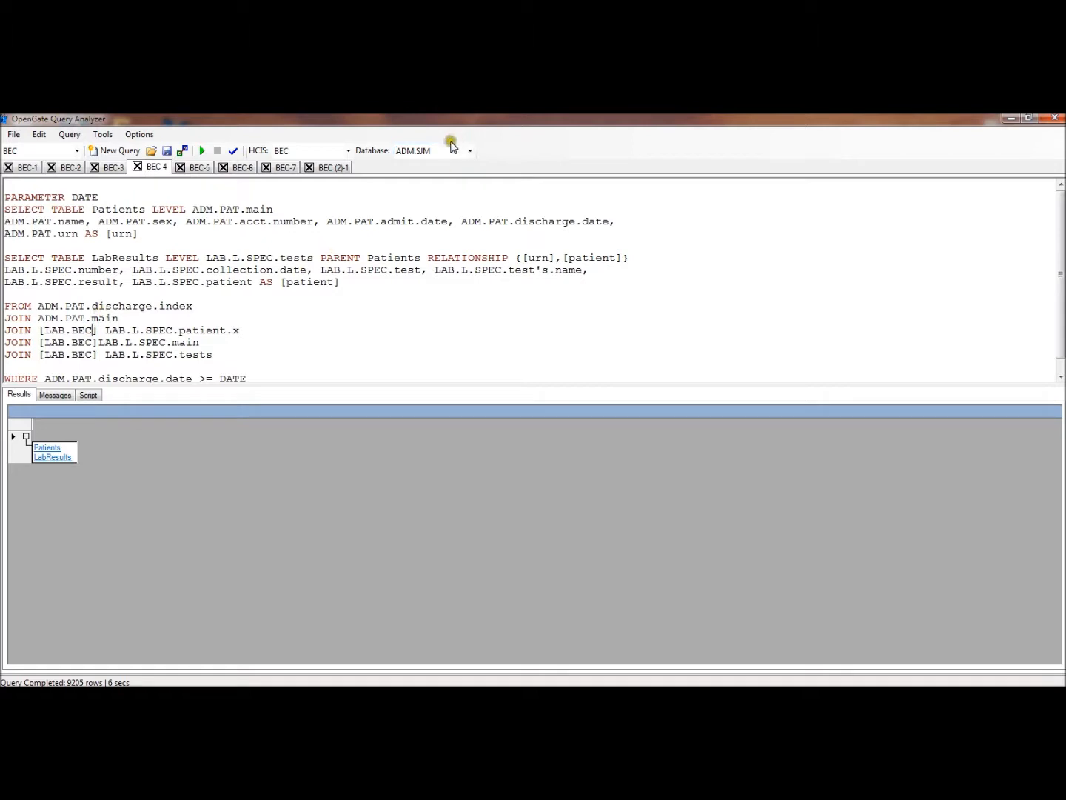
click(469, 151)
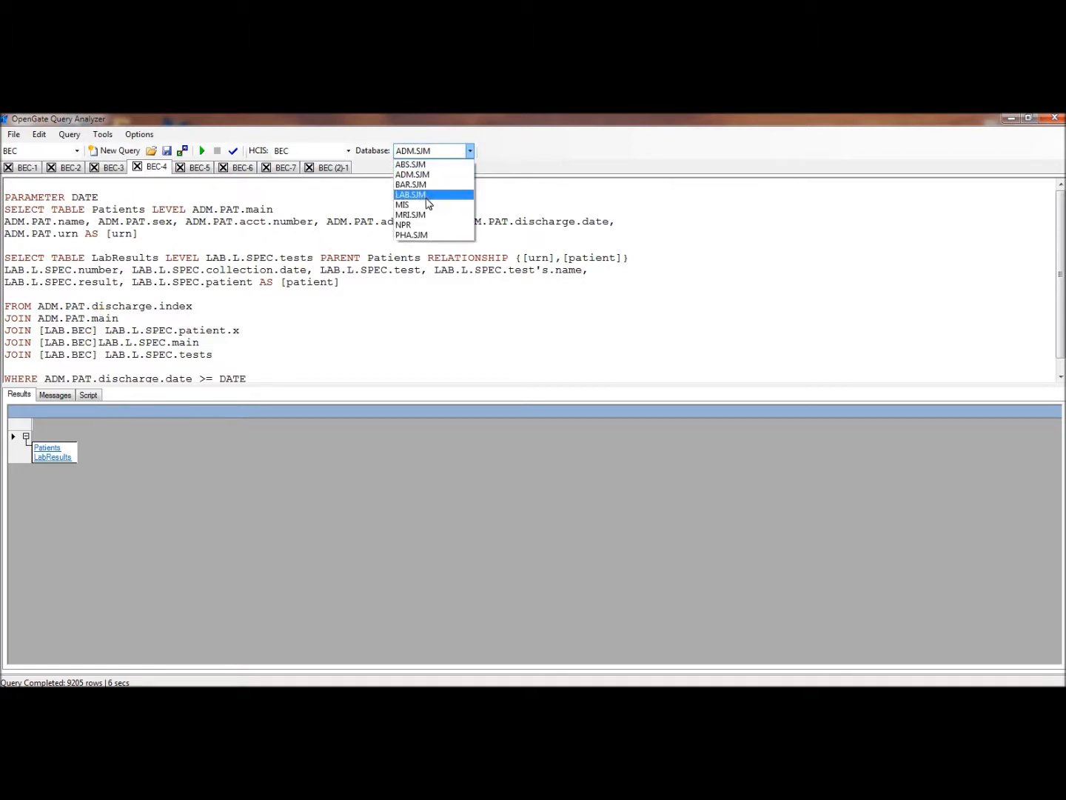
click(93, 333)
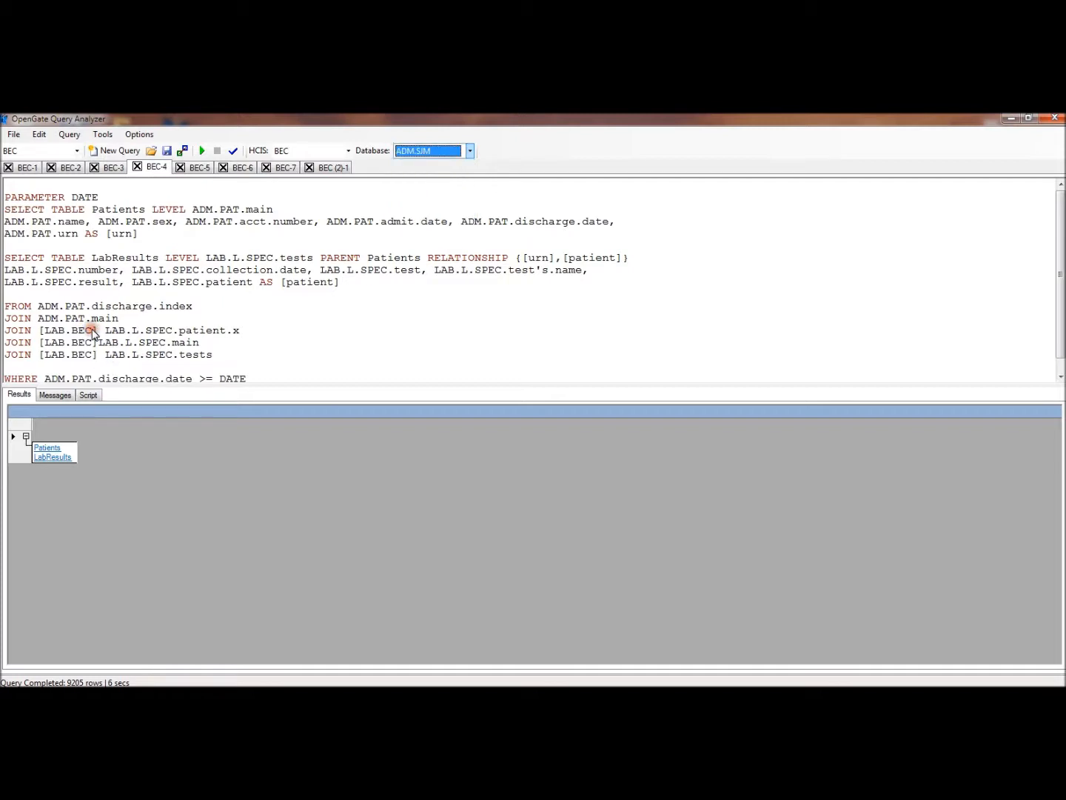
Change the database qualifier to [LAB.SJM] in the LAB.L.SPEC patient.x, main and tests joins
click(92, 333)
key(BackSpace)
key(BackSpace)
key(BackSpace)
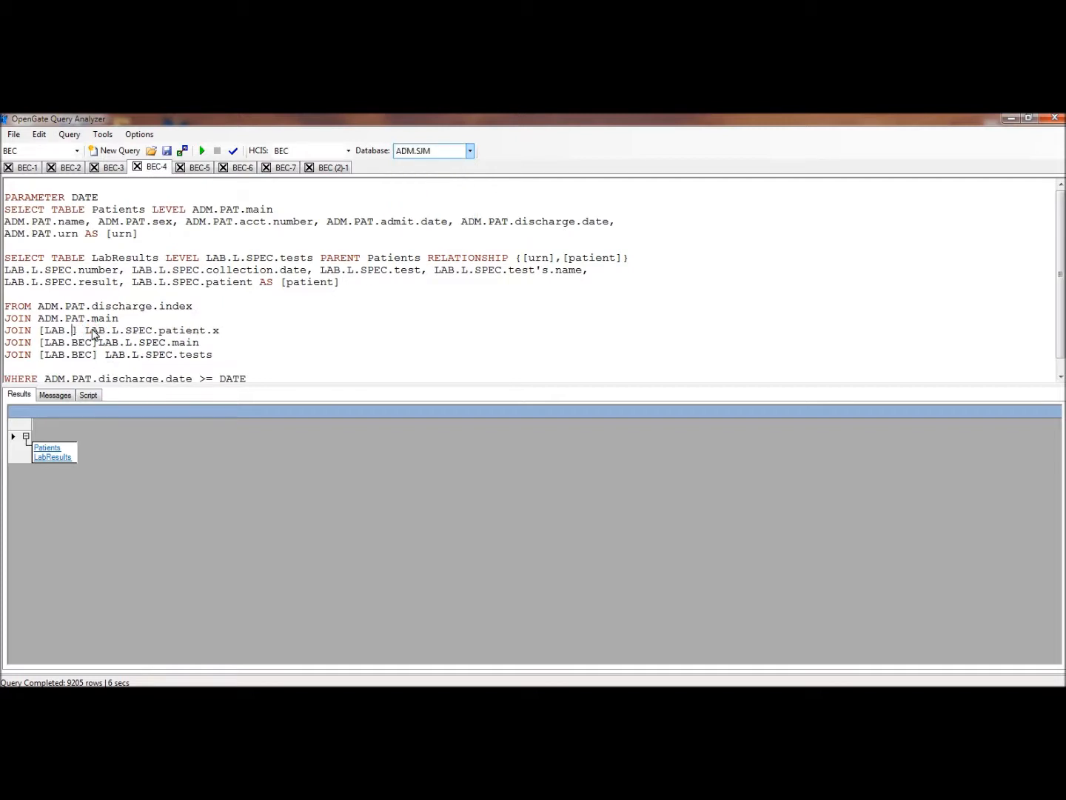
text(SJM)
click(94, 343)
key(BackSpace)
key(BackSpace)
key(BackSpace)
text(SJM)
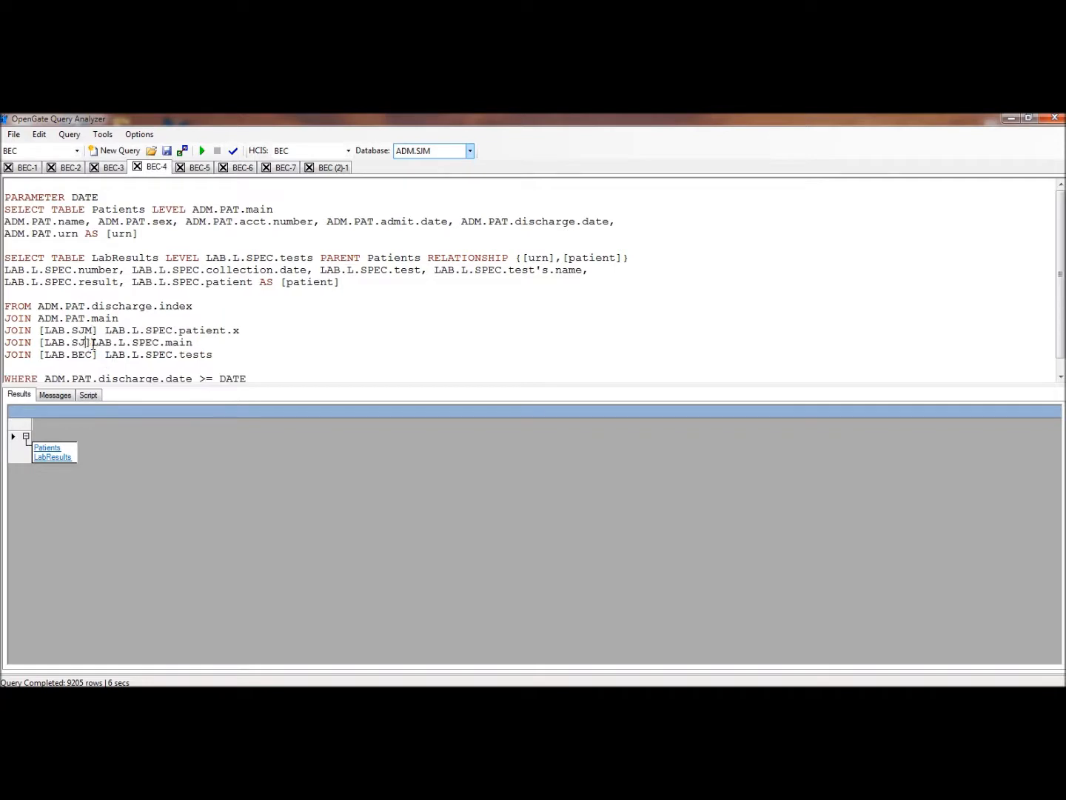
click(90, 355)
key(BackSpace)
key(BackSpace)
key(BackSpace)
text(SJM)
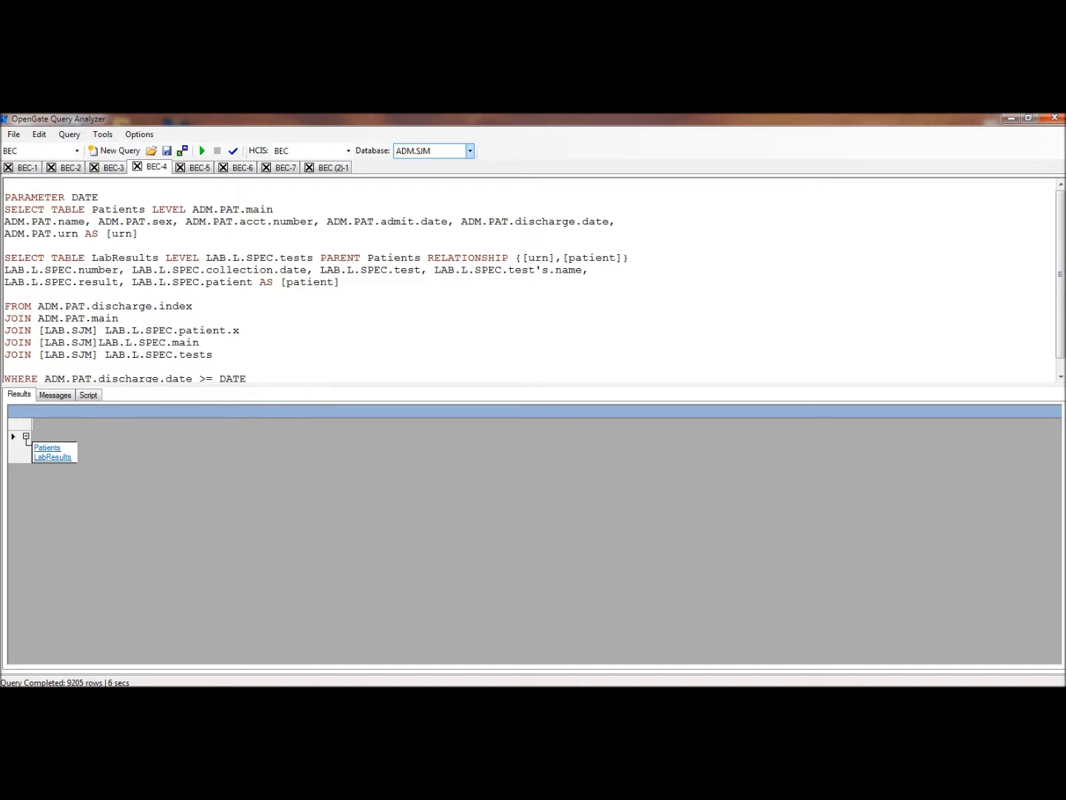
Switch to the NPR schema browser and search for the segment ADM.PAT.main
click(248, 637)
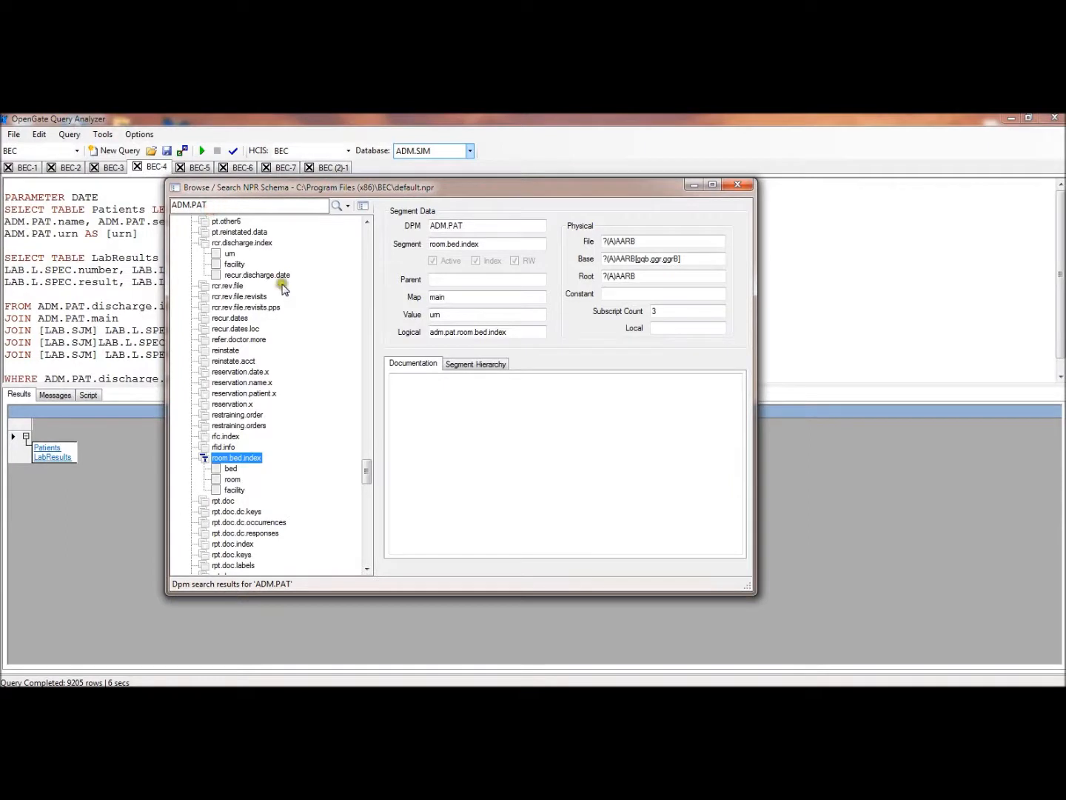
click(230, 205)
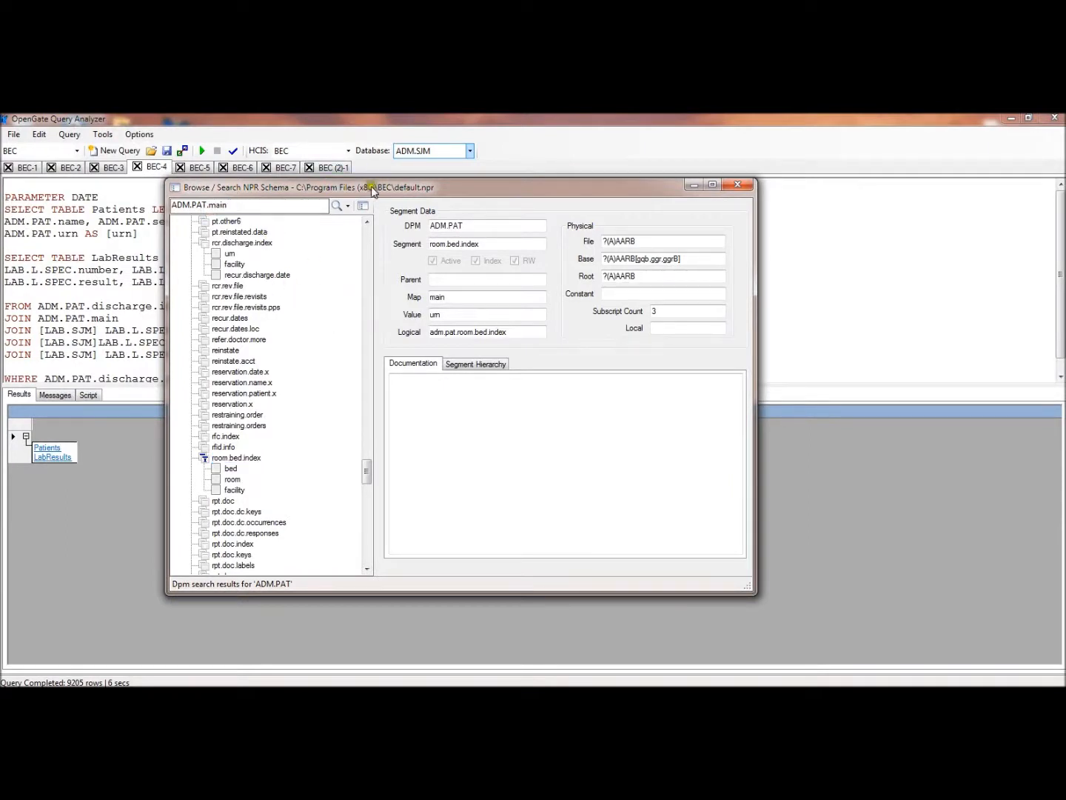
click(347, 207)
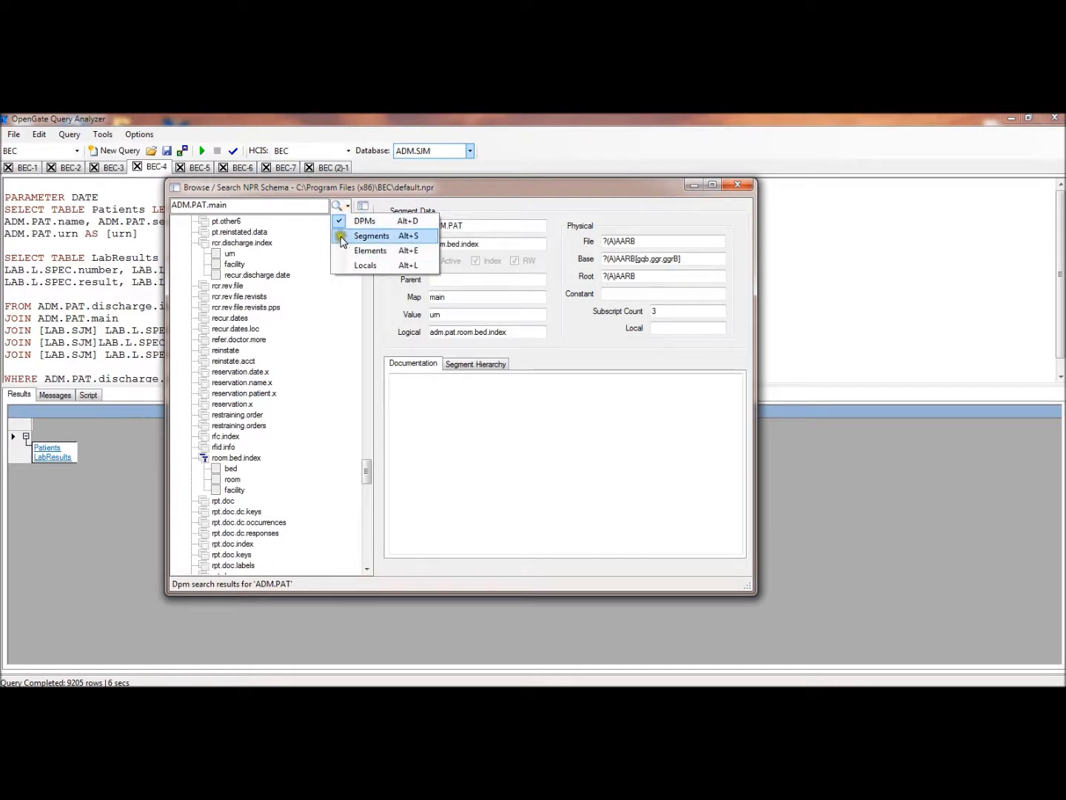
click(342, 237)
click(336, 206)
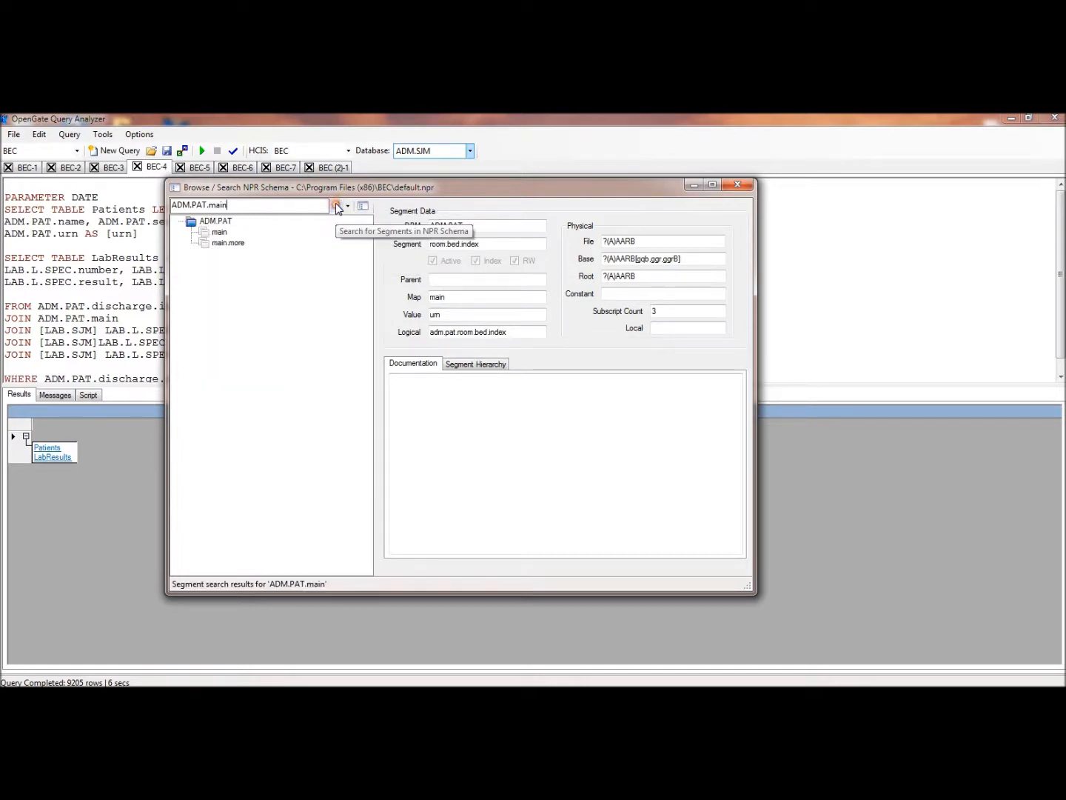
Examine the ADM.PAT main segment's base subscript and the local of its urn element
click(210, 233)
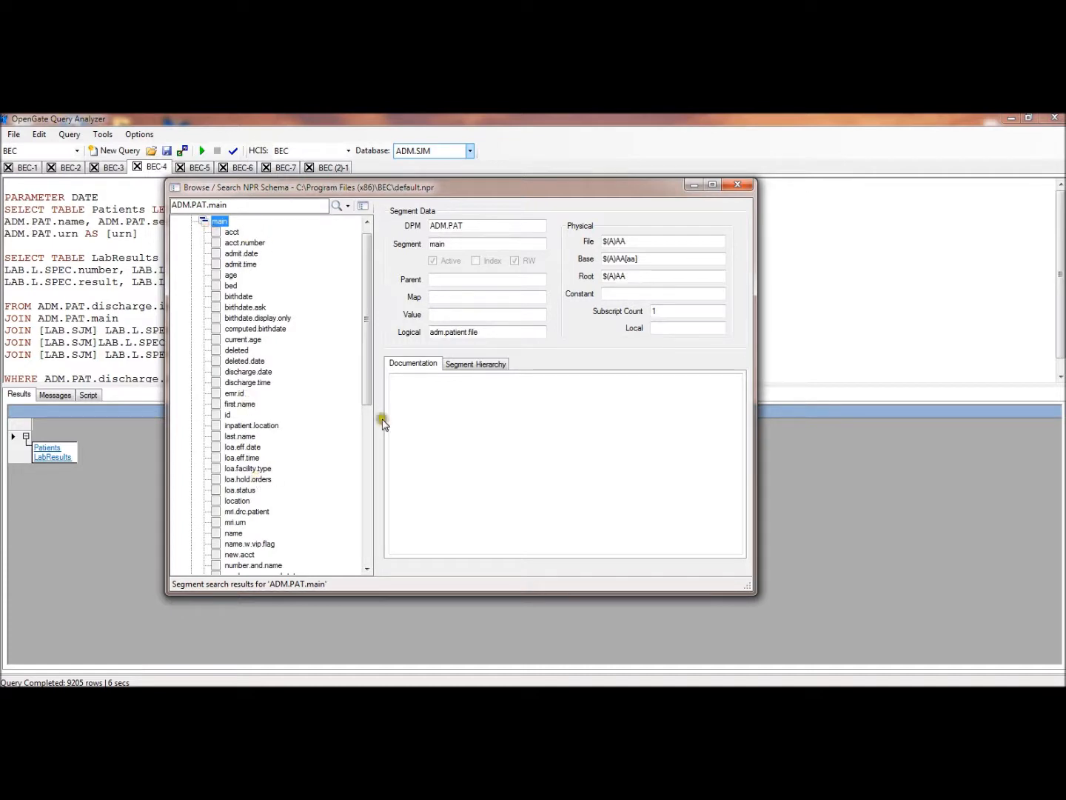
double_click(635, 260)
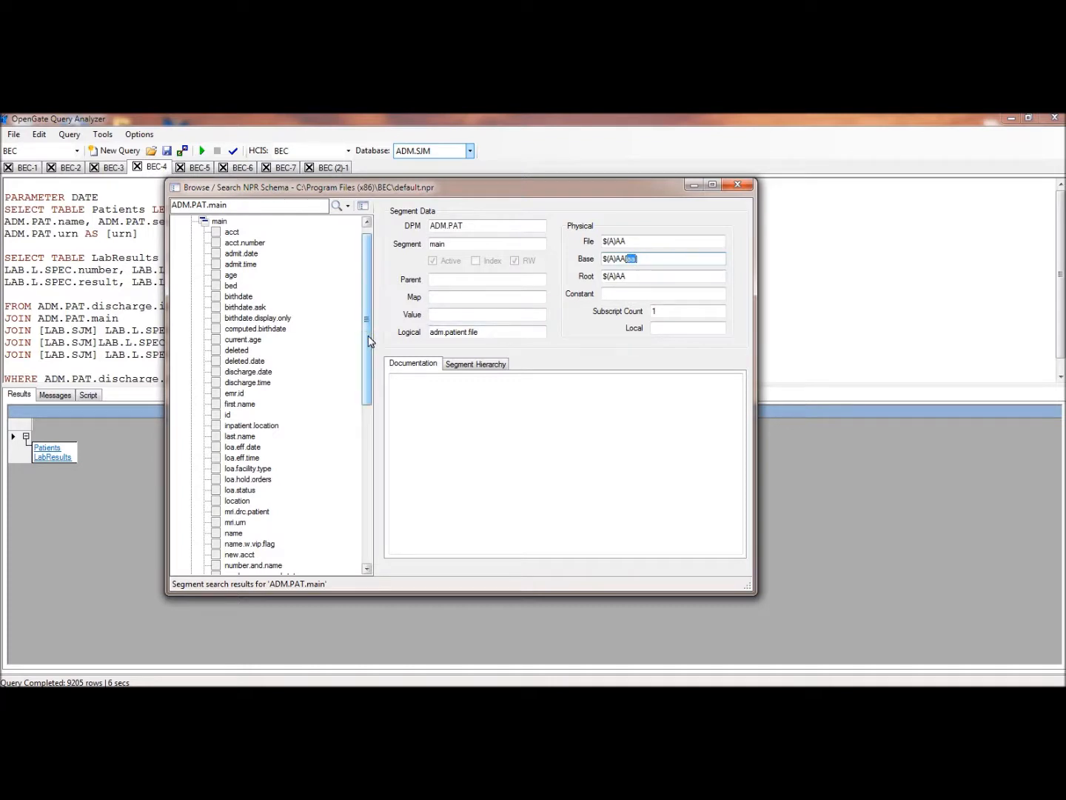
drag(367, 341, 368, 516)
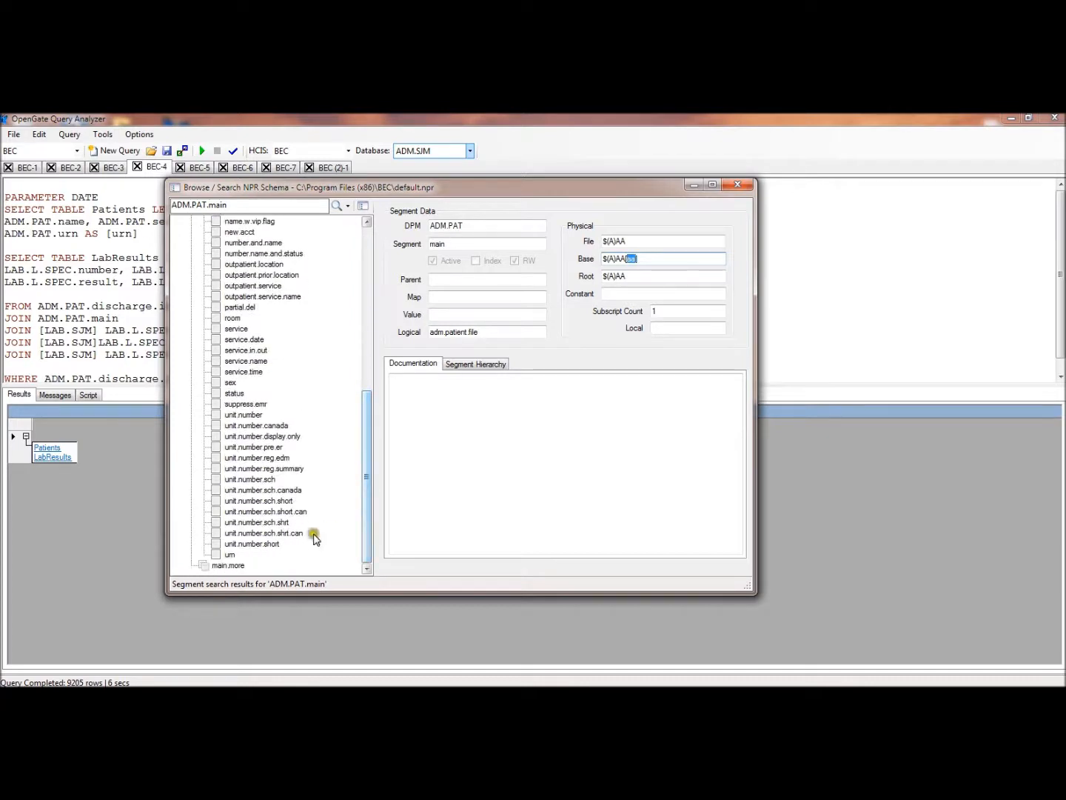
click(229, 555)
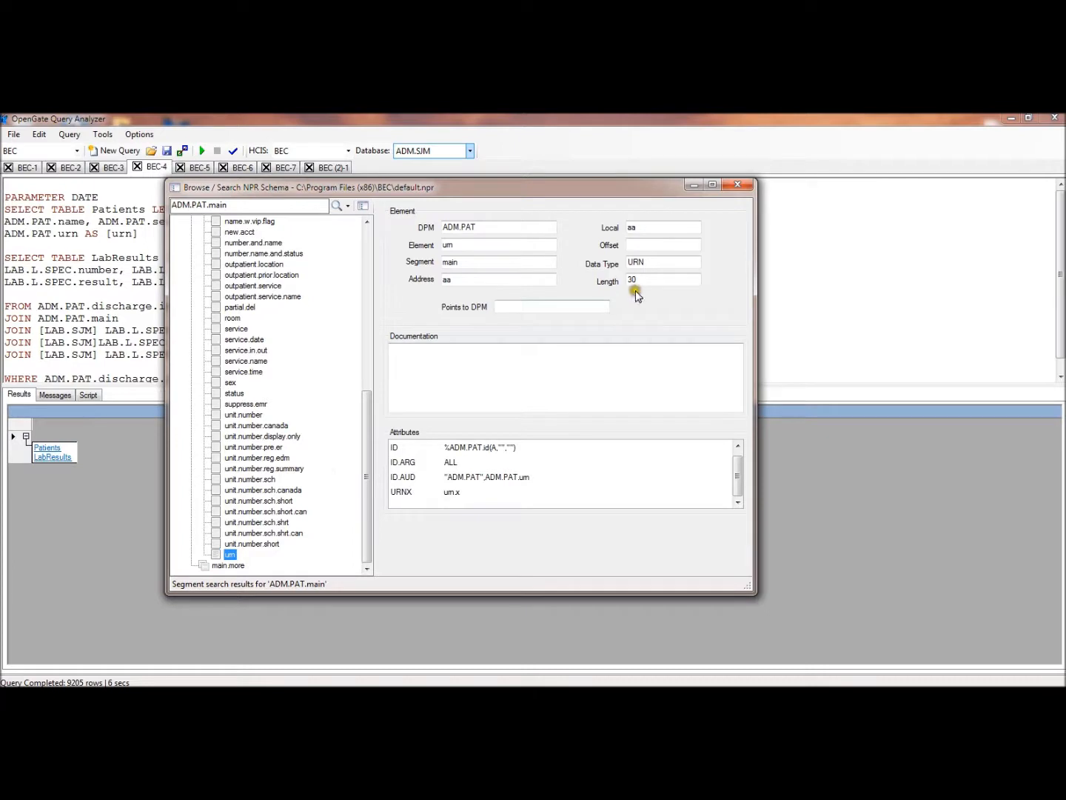
click(635, 226)
drag(636, 223, 609, 240)
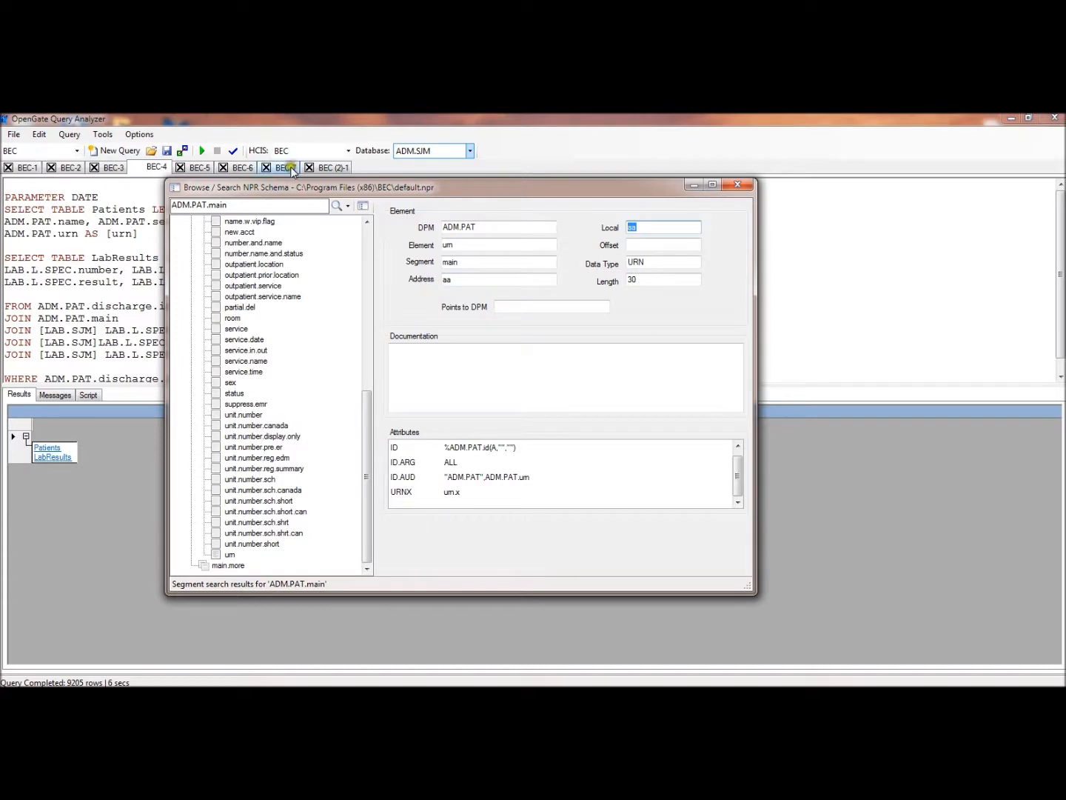
Search the NPR schema for locals named aa
click(230, 205)
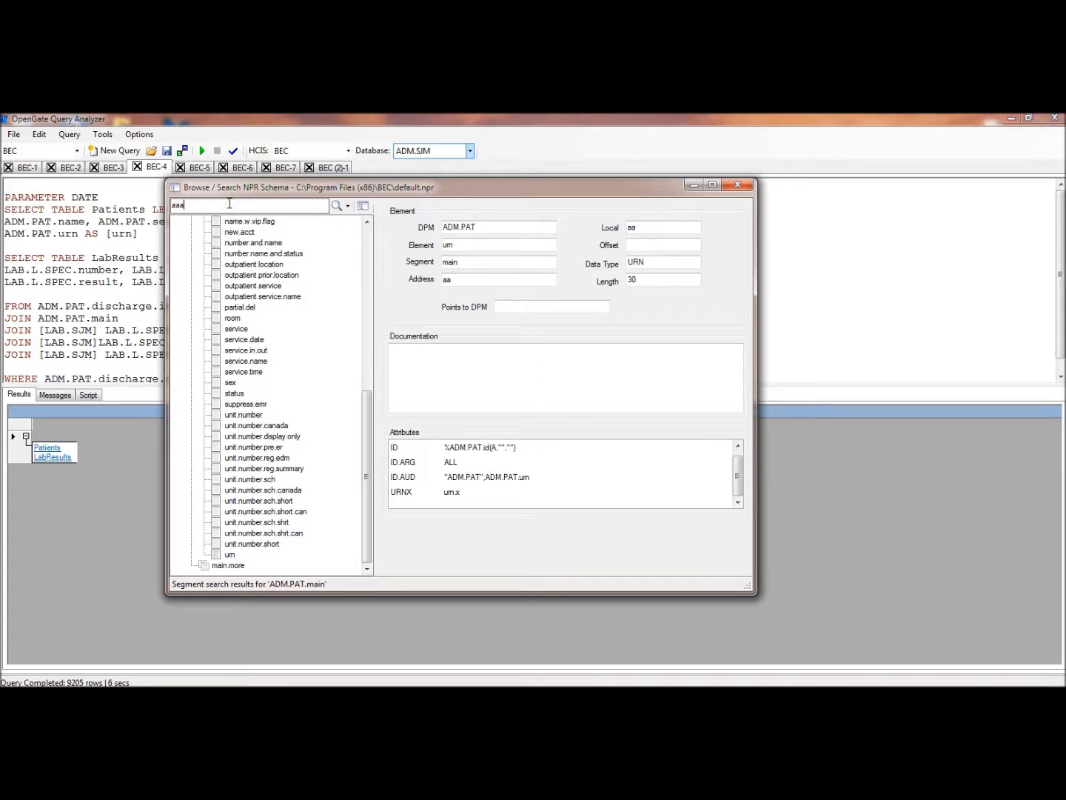
click(347, 206)
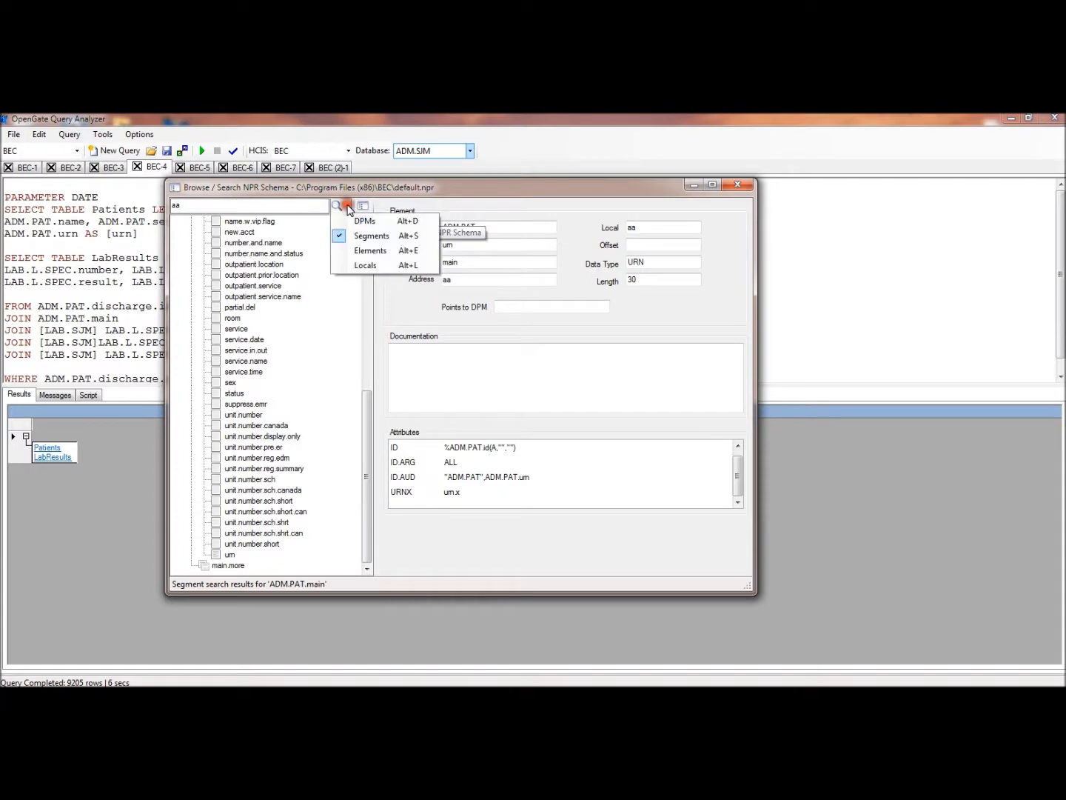
click(366, 265)
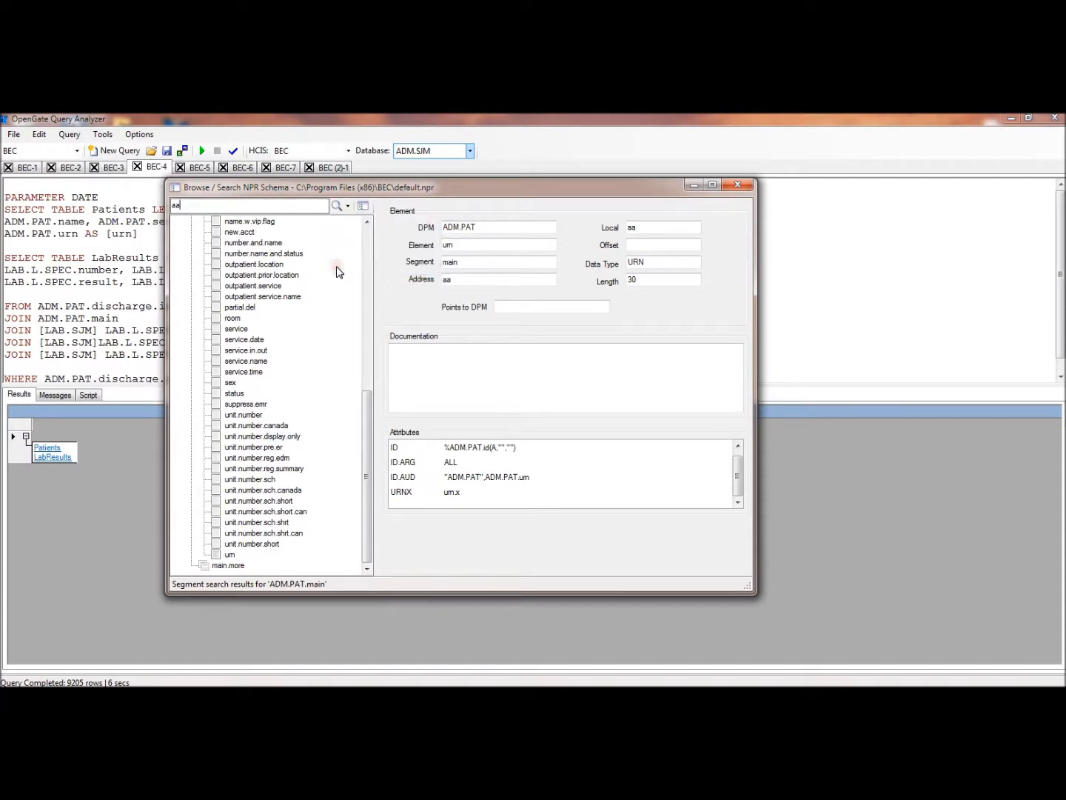
click(337, 210)
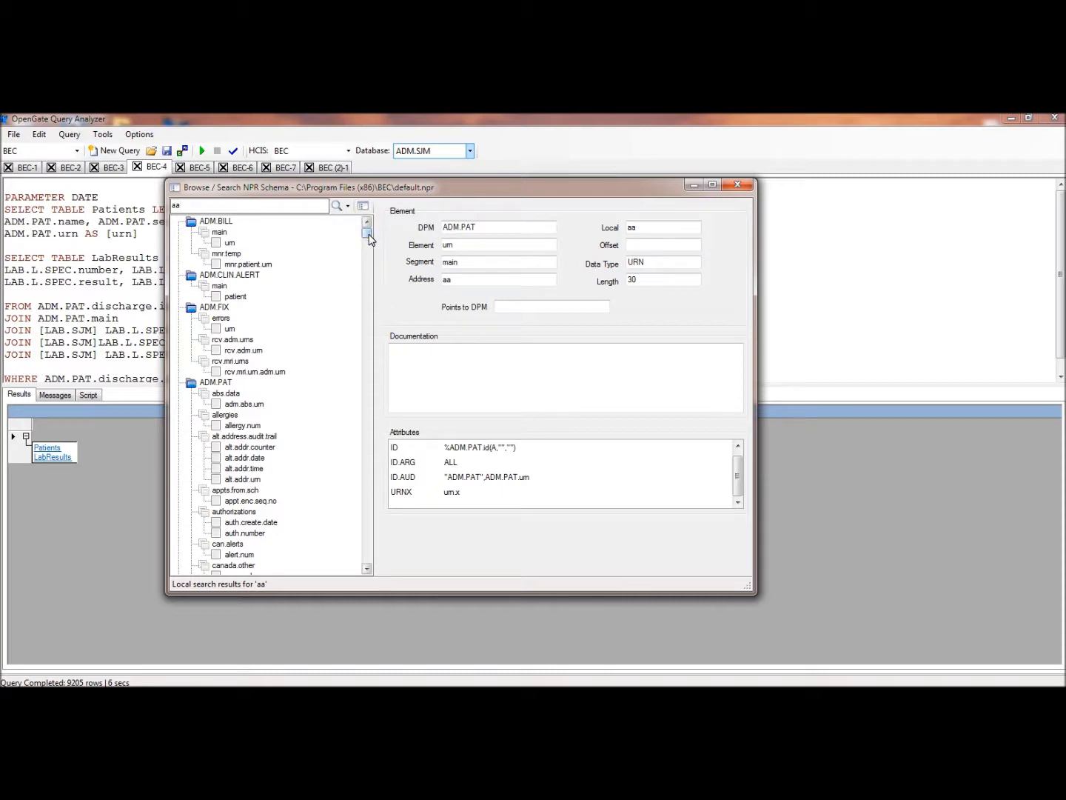
Find LAB.L.SPEC in the local search results and examine the local of its main segment's patient element
drag(369, 238, 370, 242)
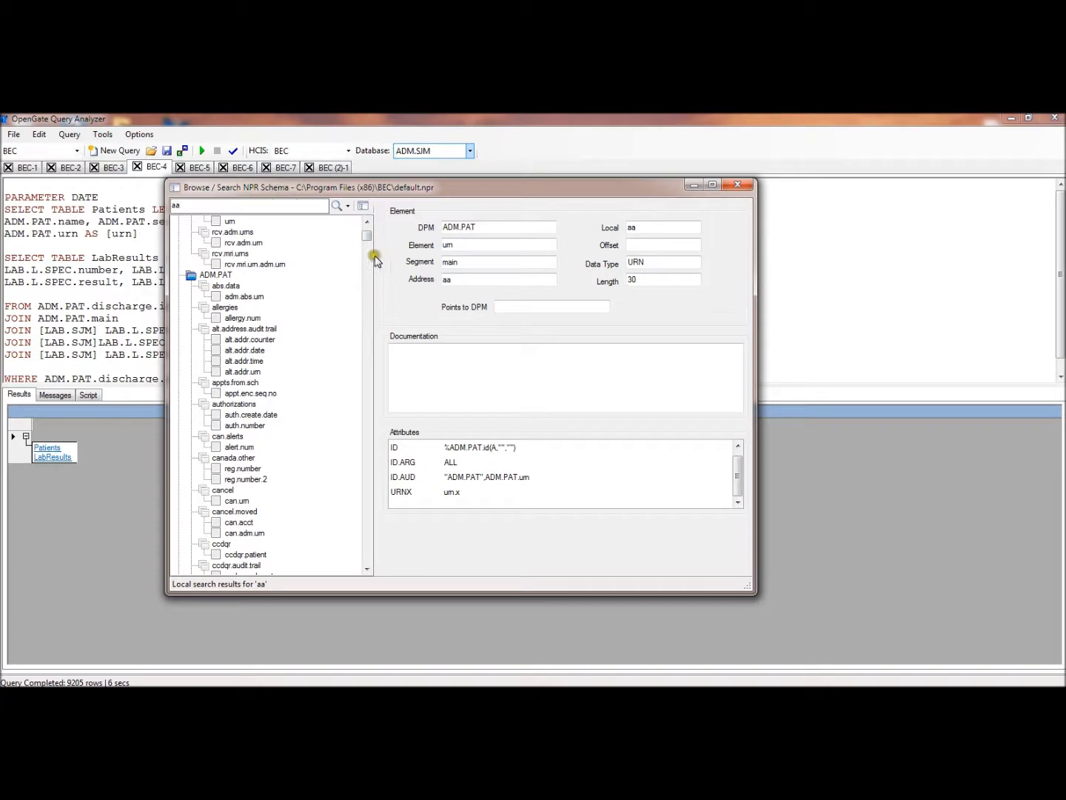
drag(367, 236, 366, 420)
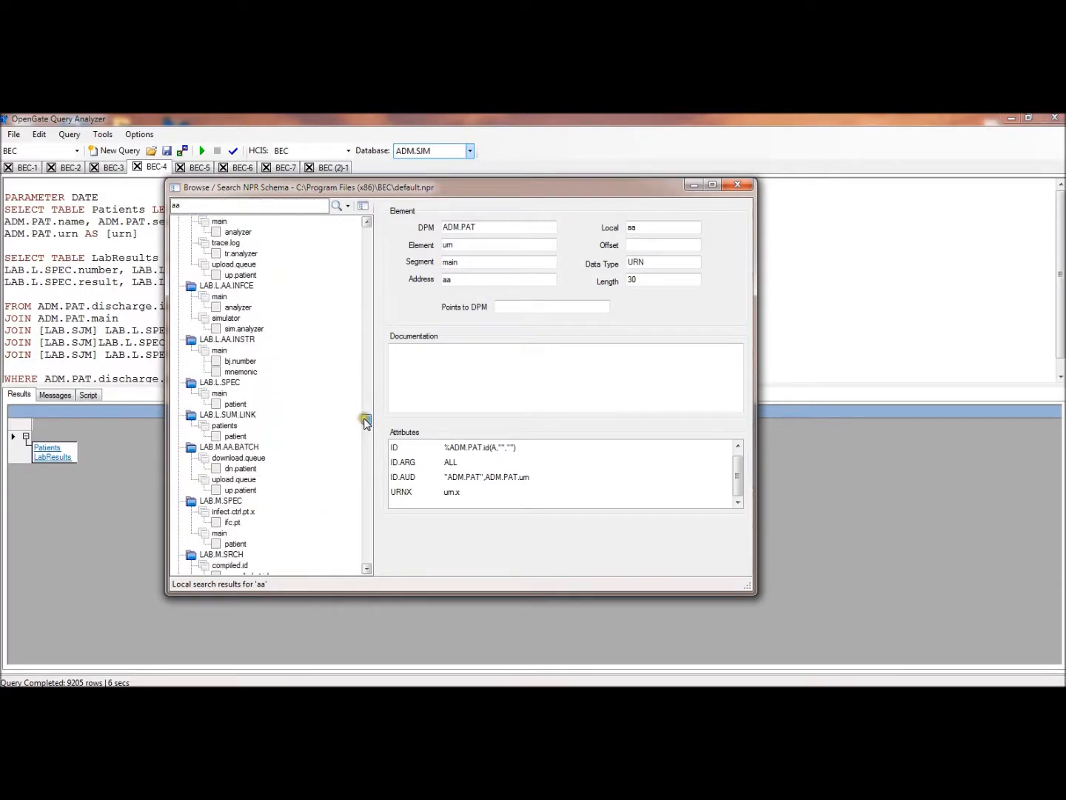
click(221, 383)
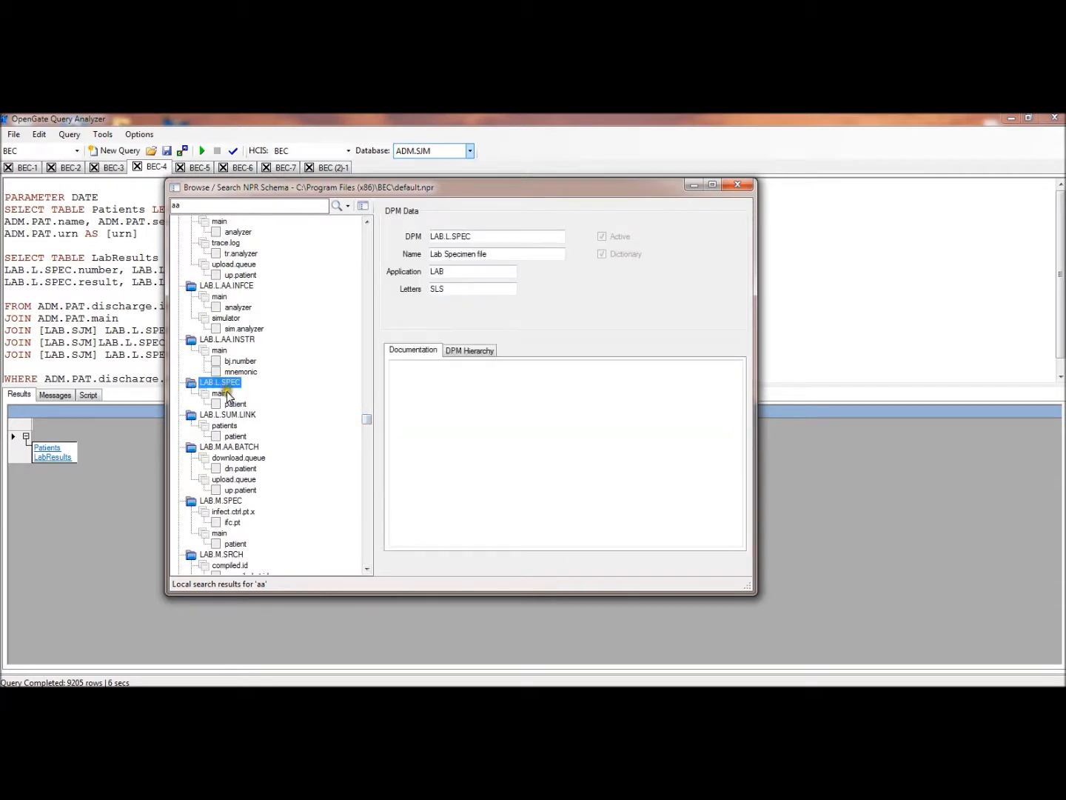
click(220, 394)
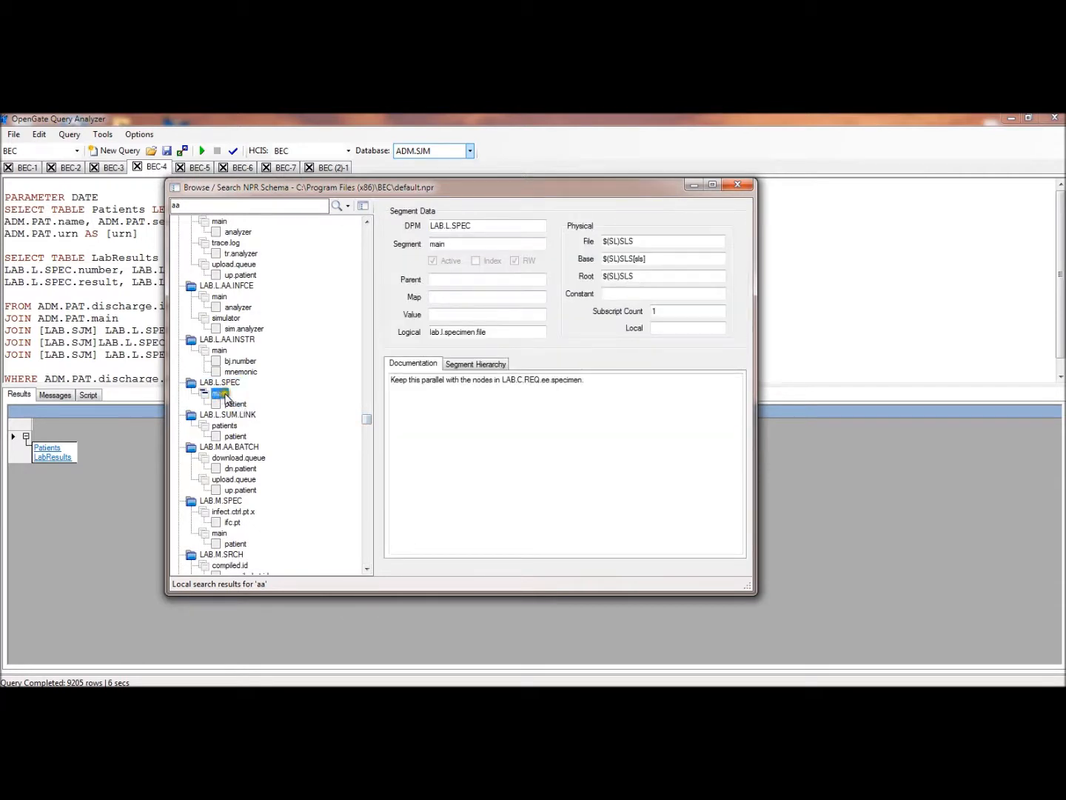
click(234, 405)
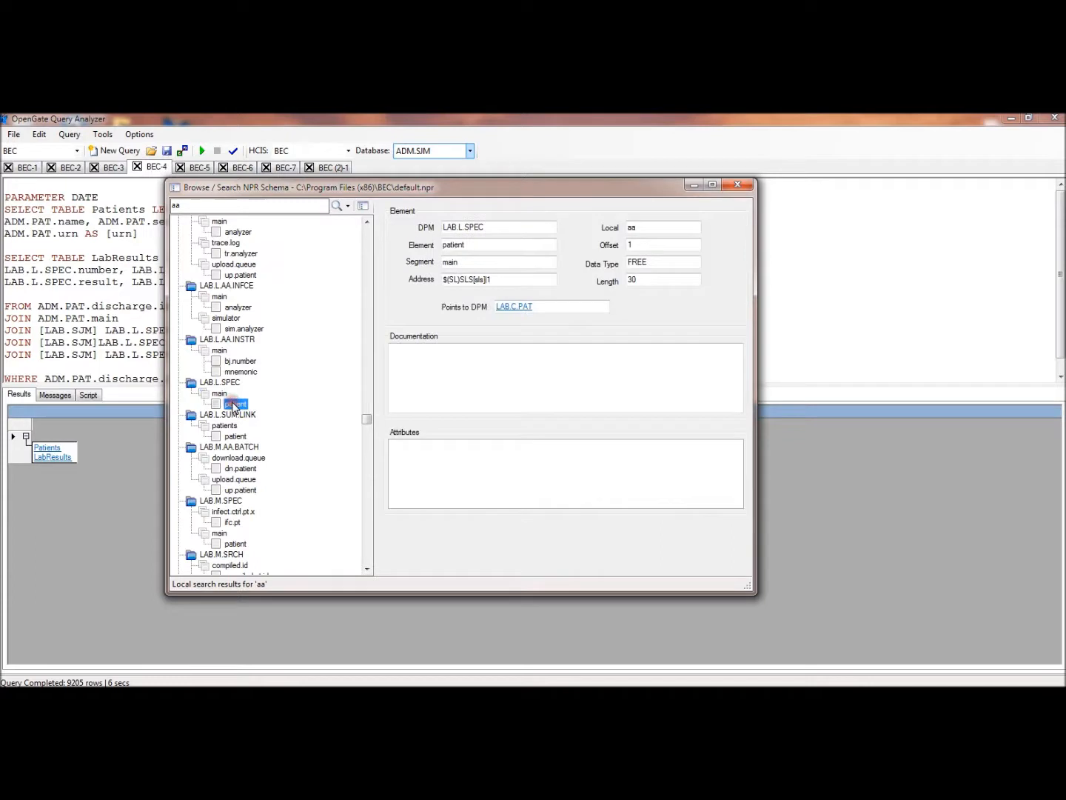
click(635, 228)
double_click(629, 227)
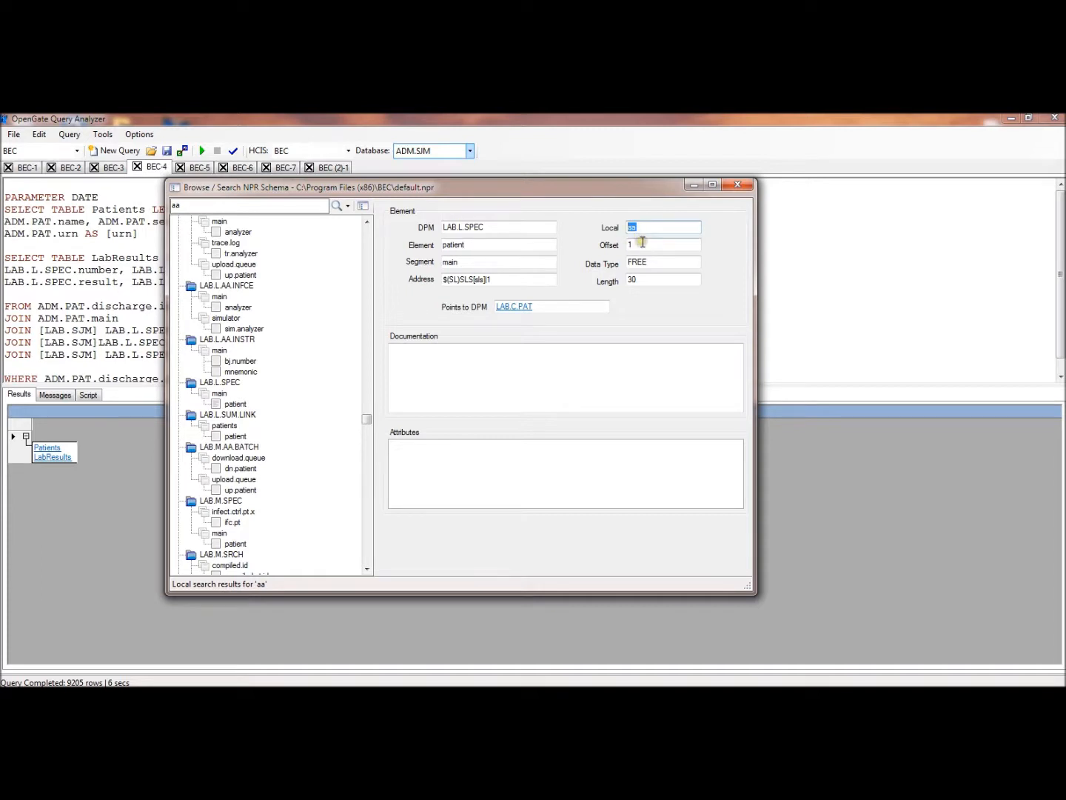
click(236, 405)
double_click(630, 227)
Return to the BEC-4 query and highlight patient.x in the first LAB join and the LAB.L.SPEC.test's.name column
drag(598, 190, 739, 178)
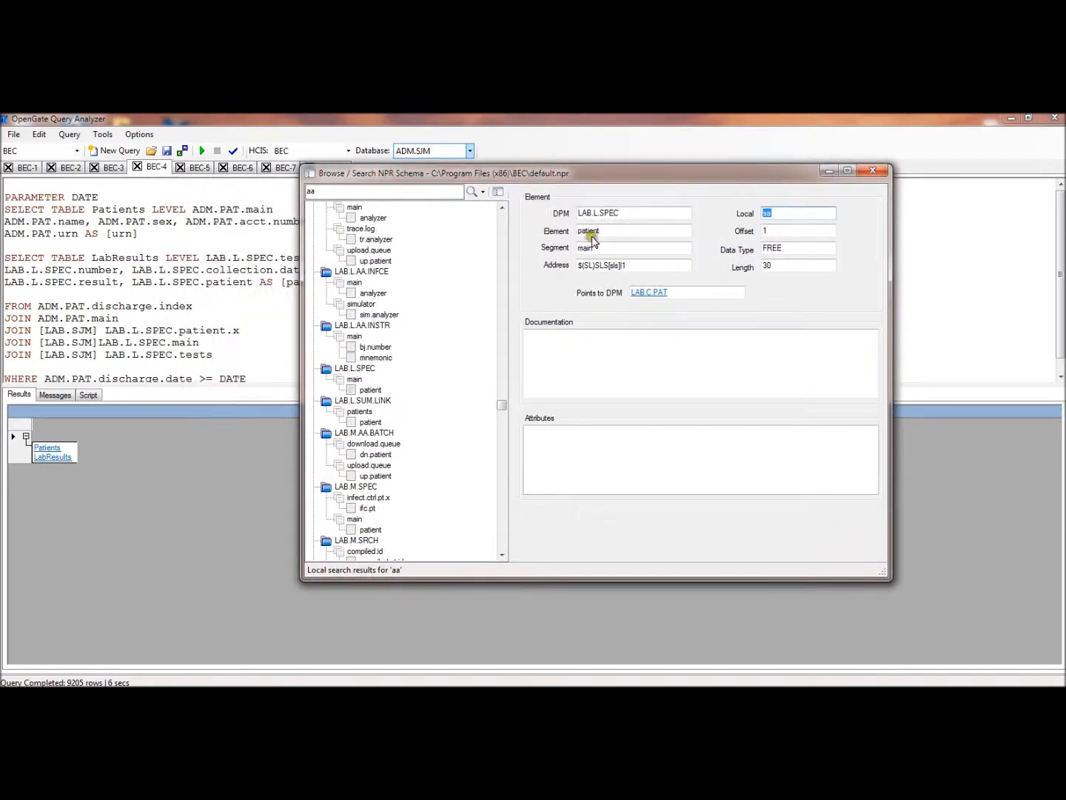
click(255, 302)
click(250, 332)
drag(248, 330, 193, 330)
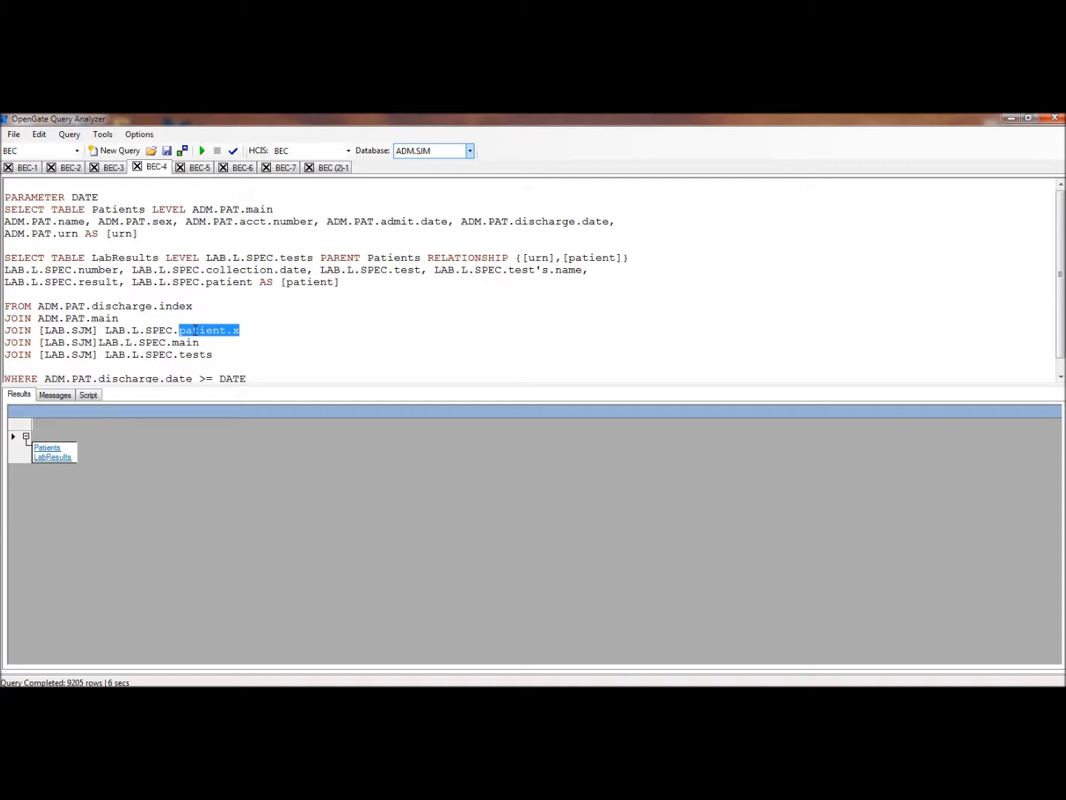
click(167, 319)
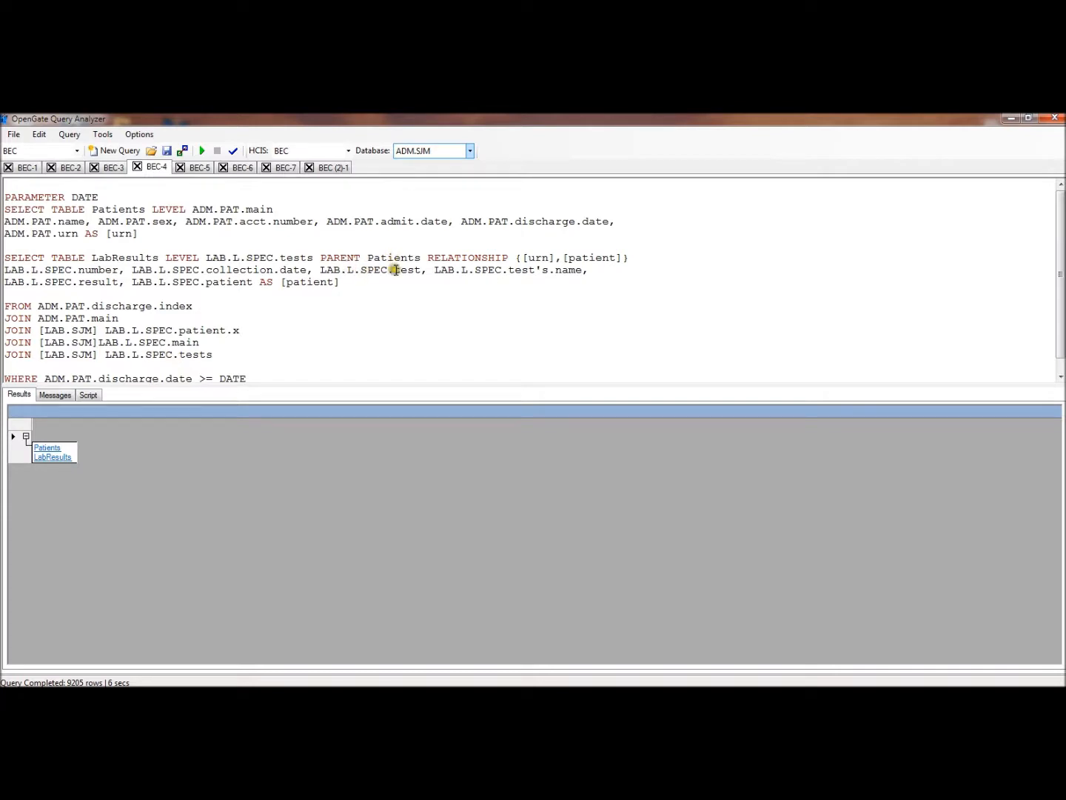
drag(457, 270, 596, 271)
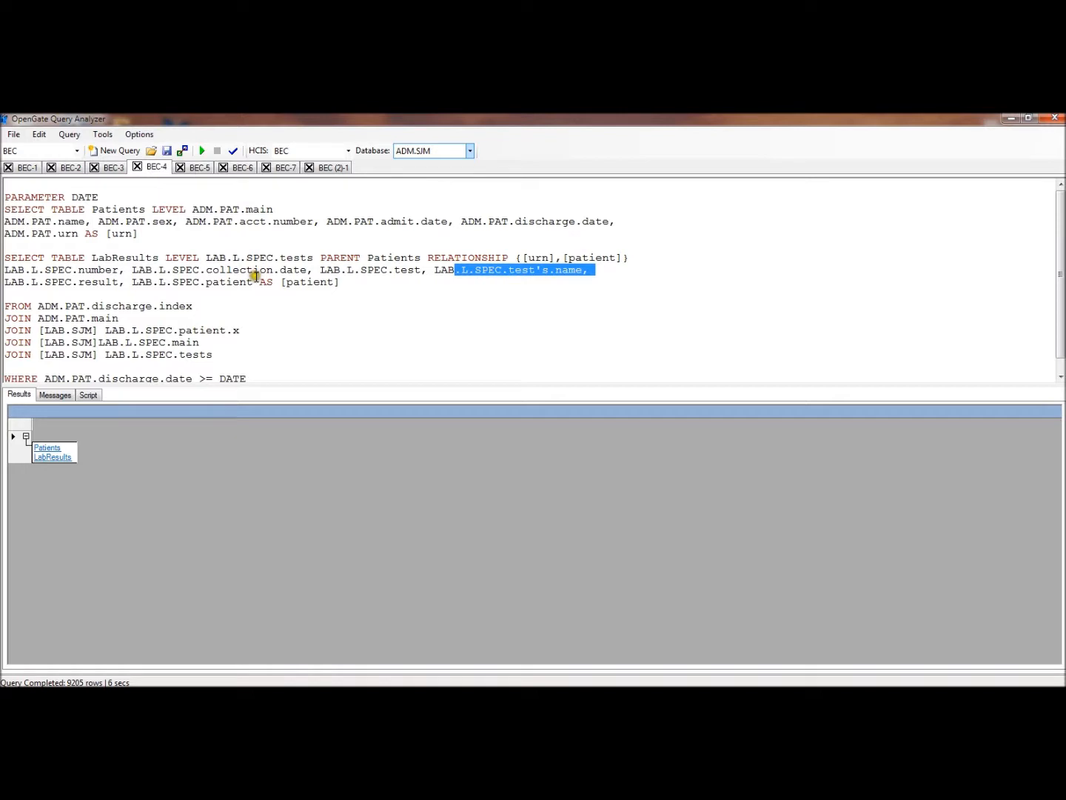
click(306, 340)
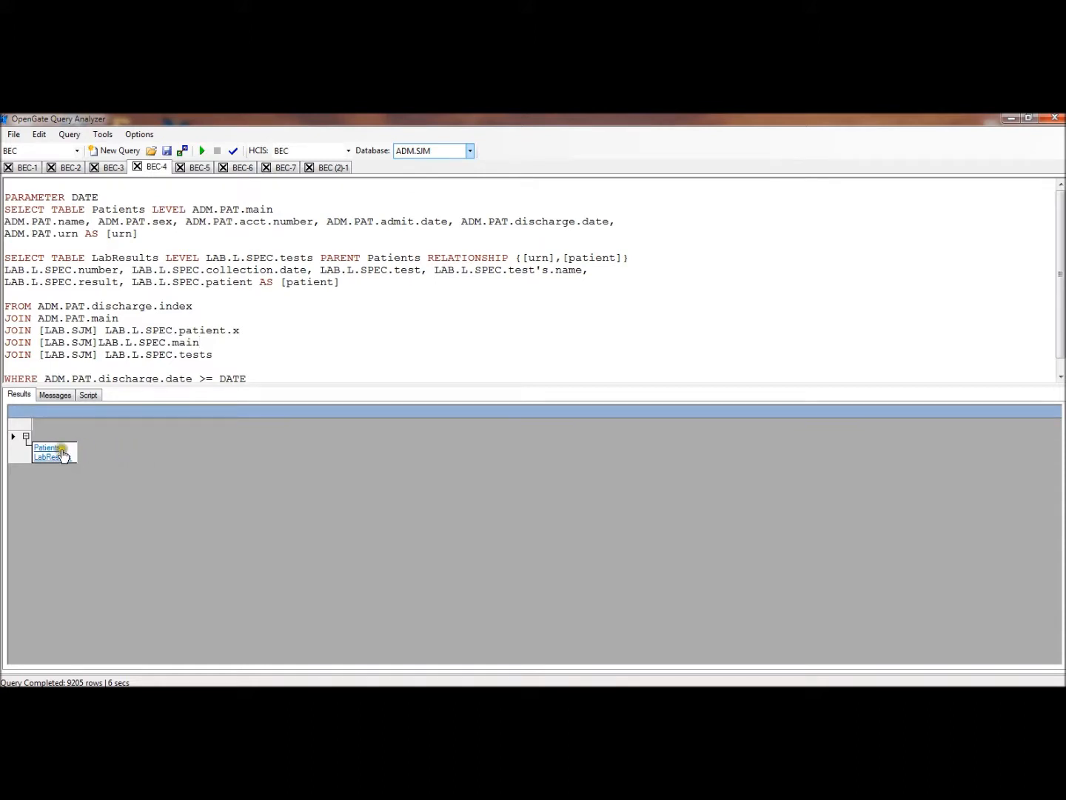
Review the LabResults table with its columns widened to show full values, and return to the results table list
click(58, 458)
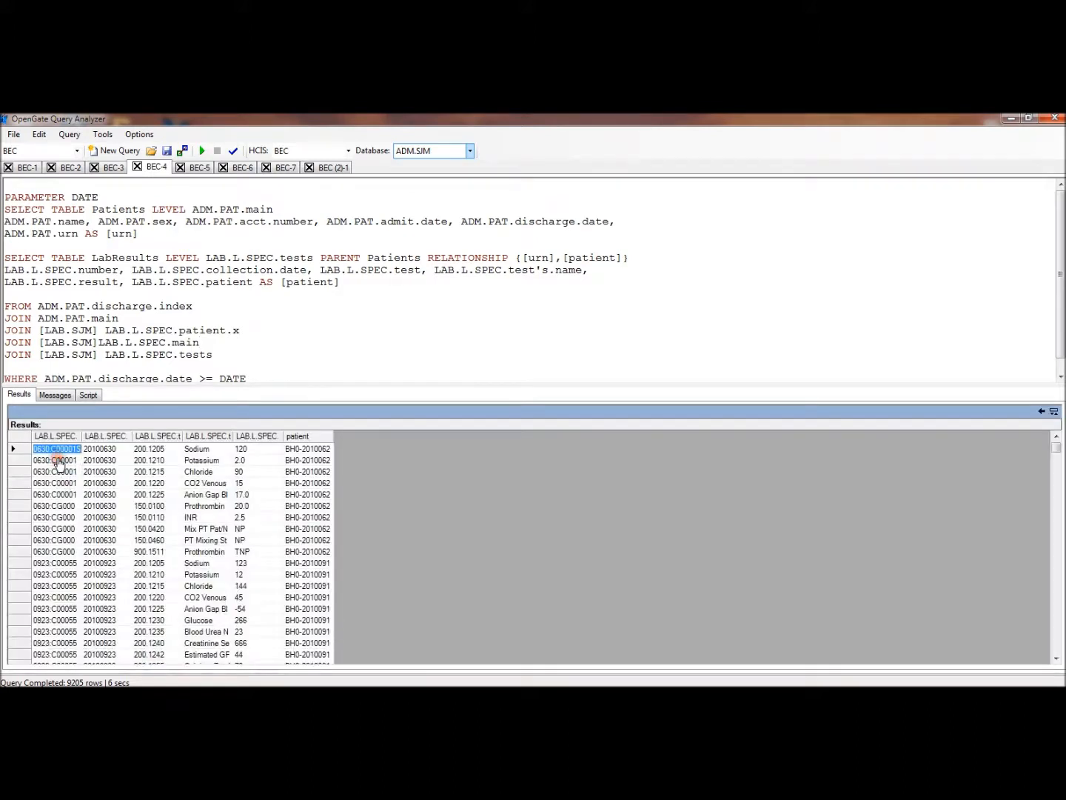
drag(83, 436, 151, 431)
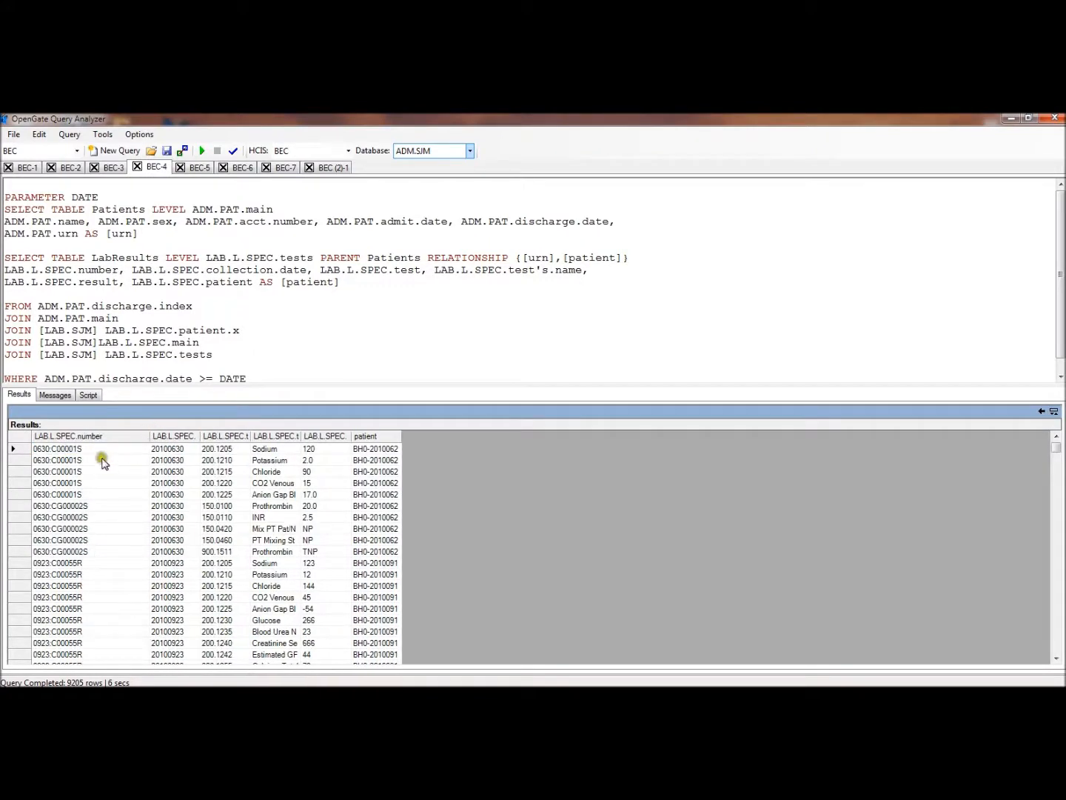
drag(200, 436, 587, 436)
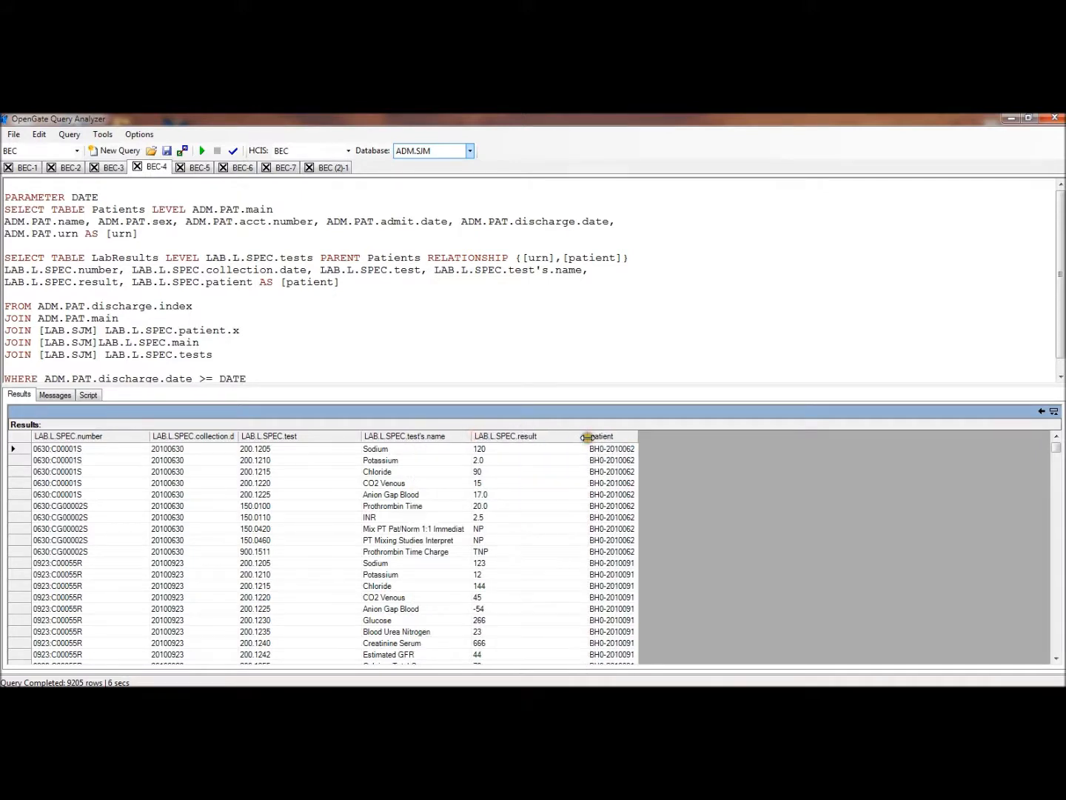
drag(636, 436, 738, 436)
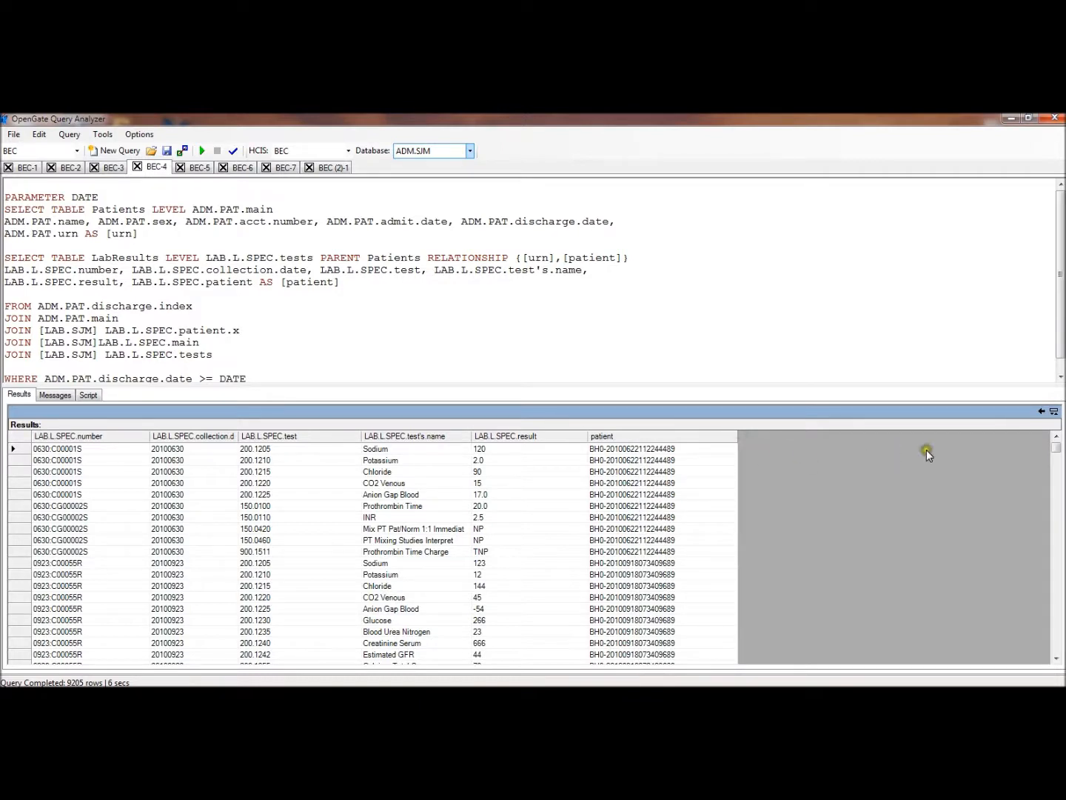
click(1041, 411)
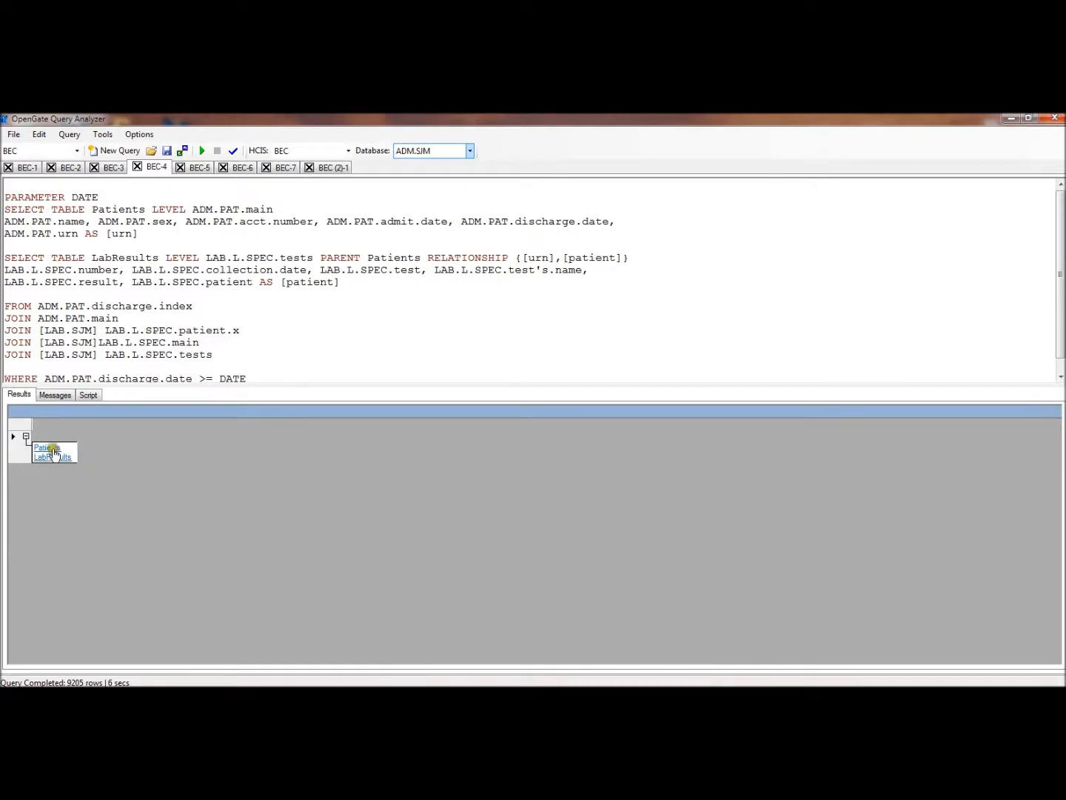
Open the Patients table with widened columns and drill into the first patient's PatientsToLabResults child rows
click(52, 448)
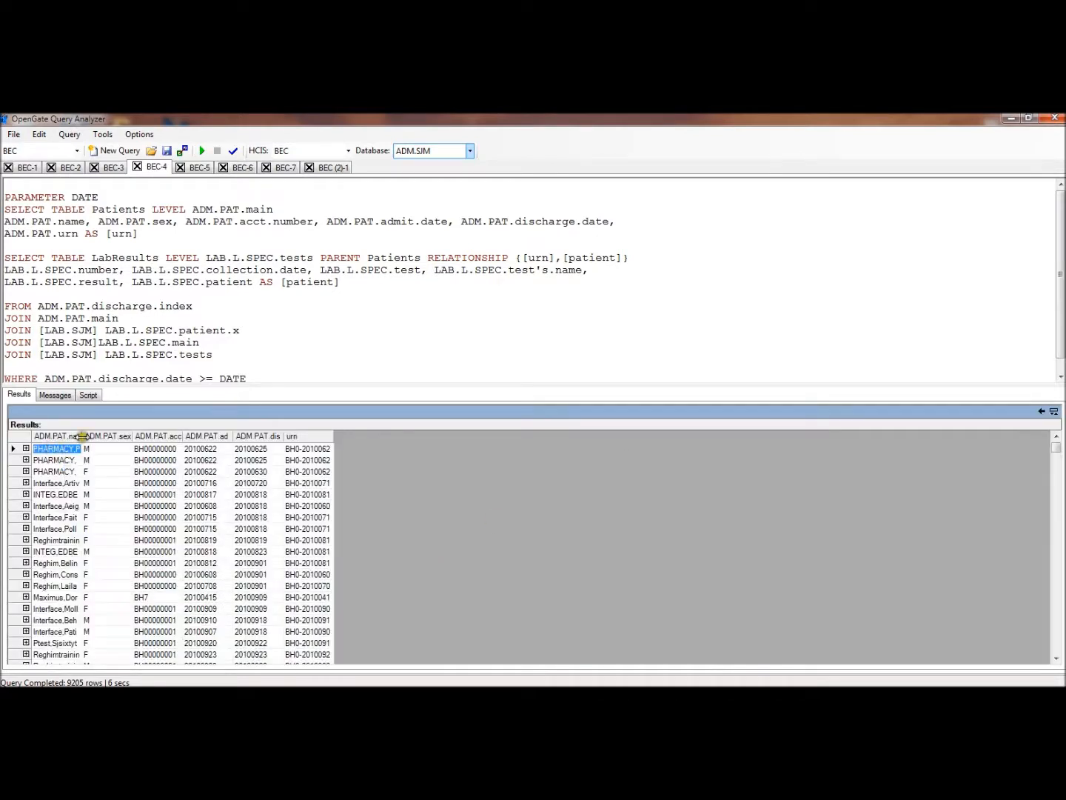
drag(79, 437, 178, 437)
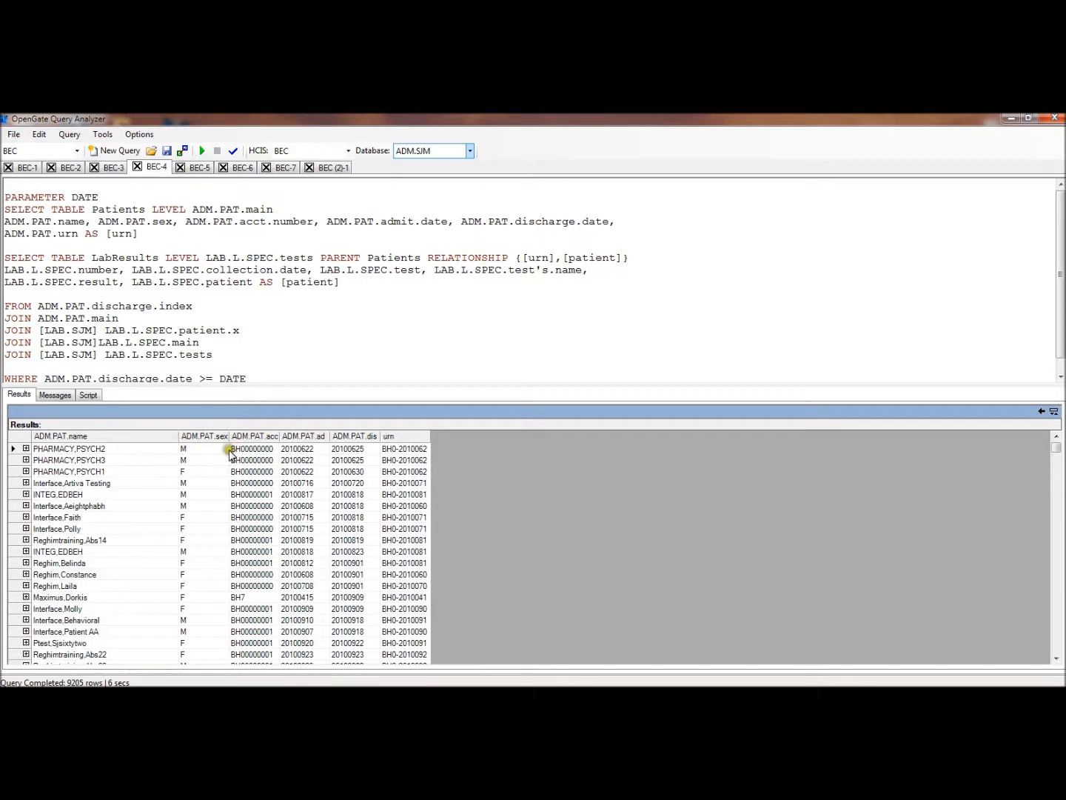
drag(280, 437, 738, 436)
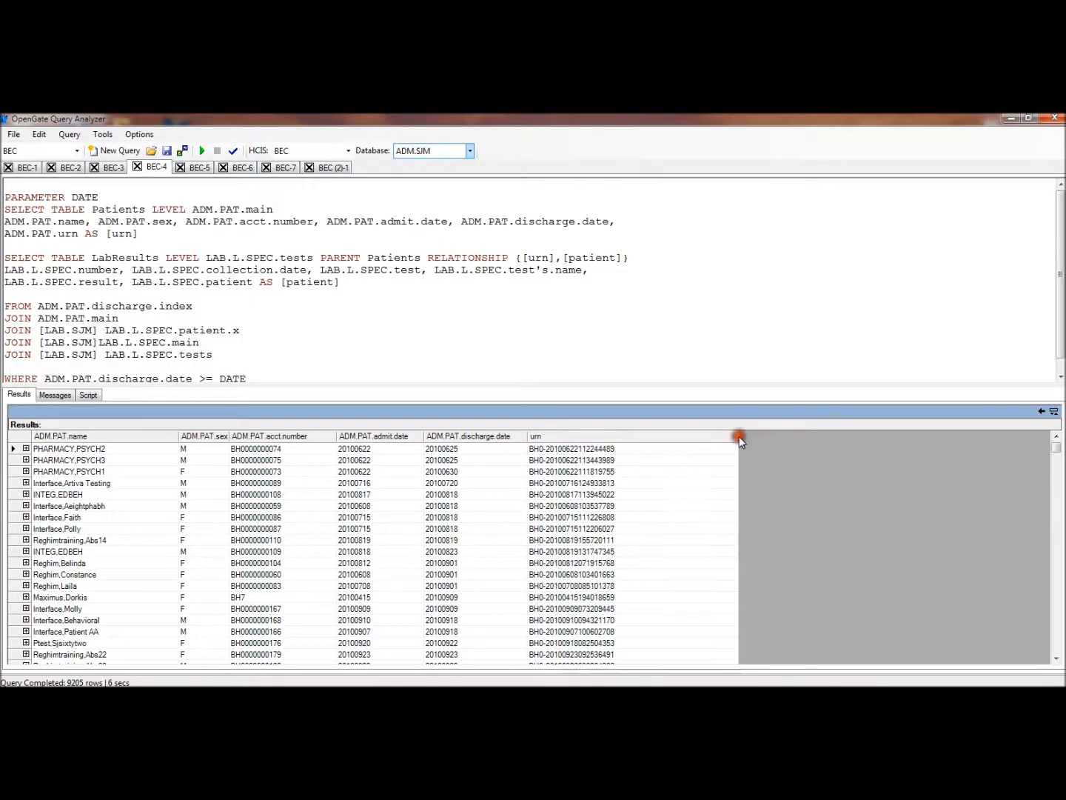
click(26, 449)
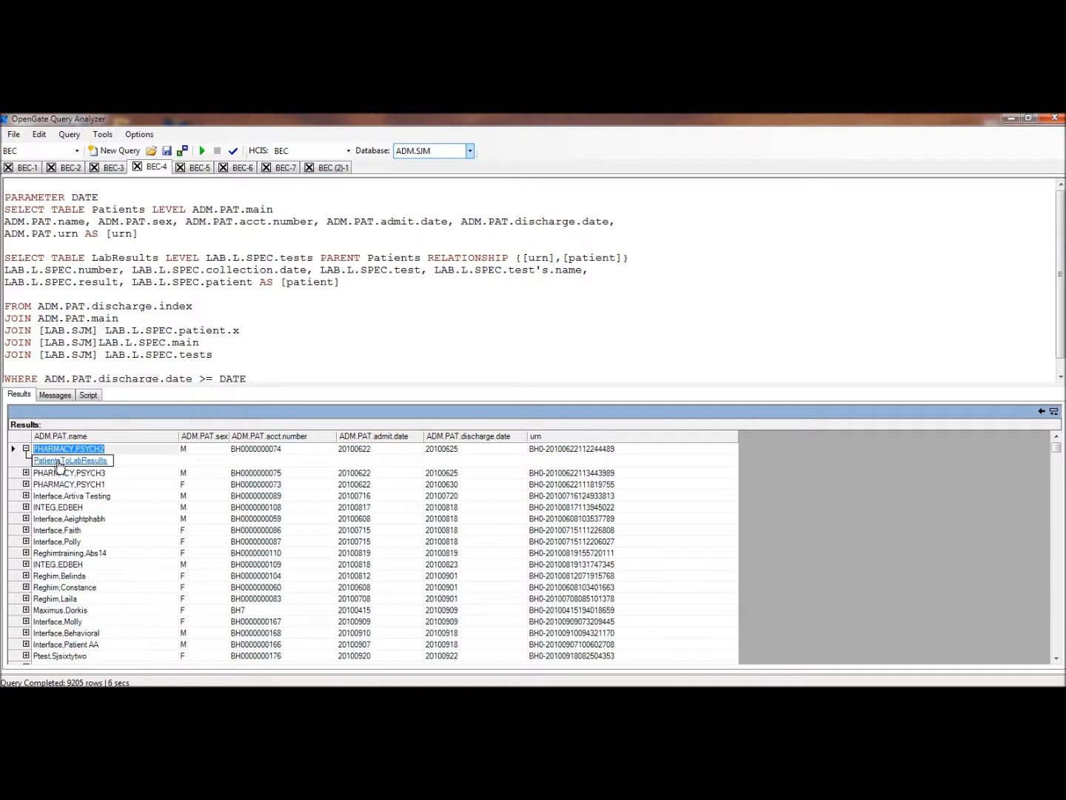
click(59, 462)
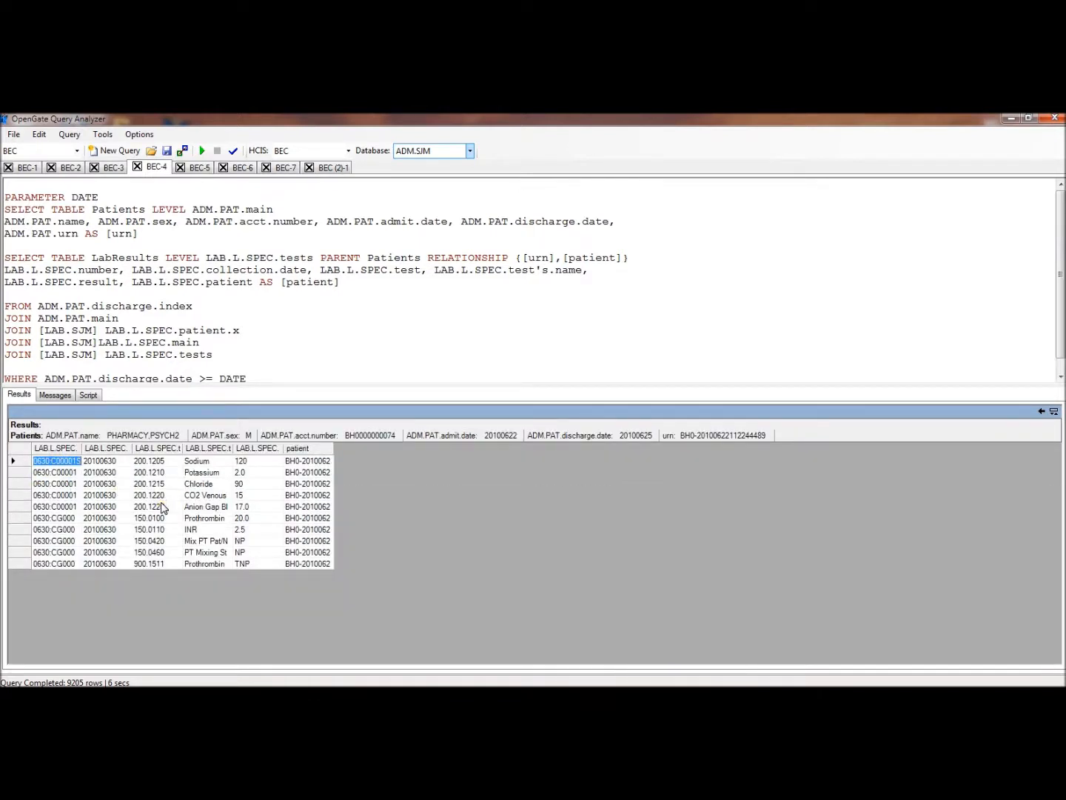
Put the PARENT Patients RELATIONSHIP clause on its own line, comment it out with --, and rerun the query with DATE 20060509
drag(323, 259, 625, 263)
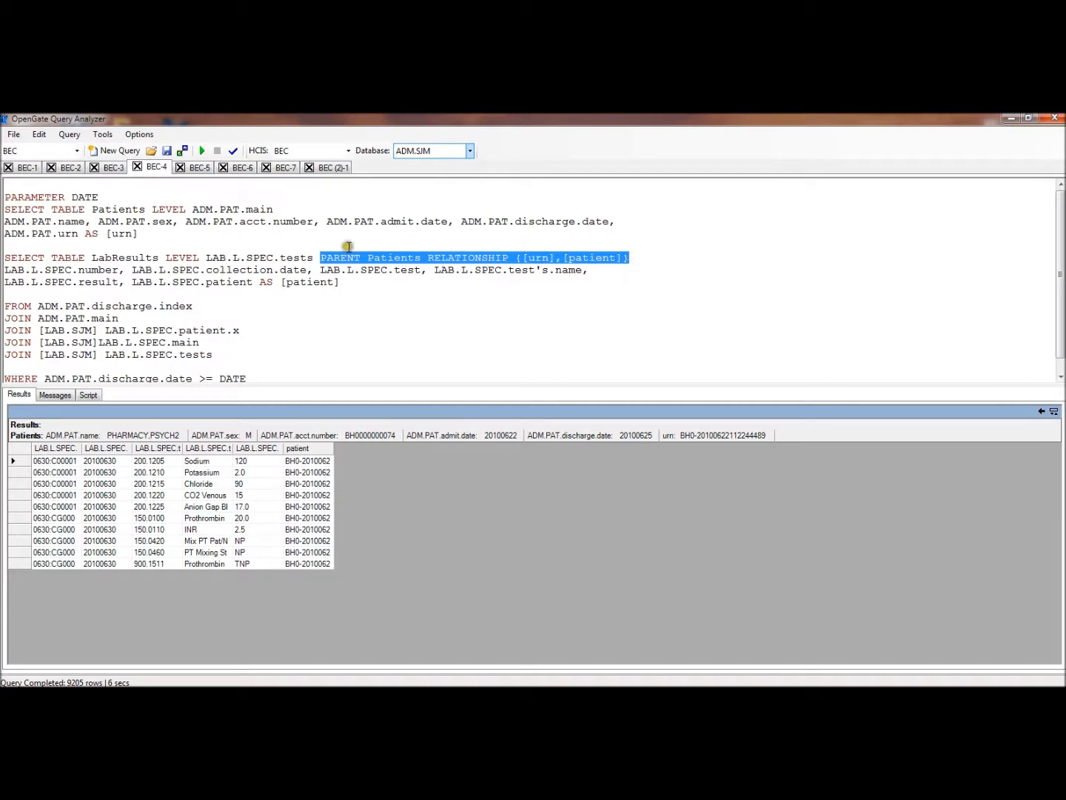
click(320, 257)
key(Return)
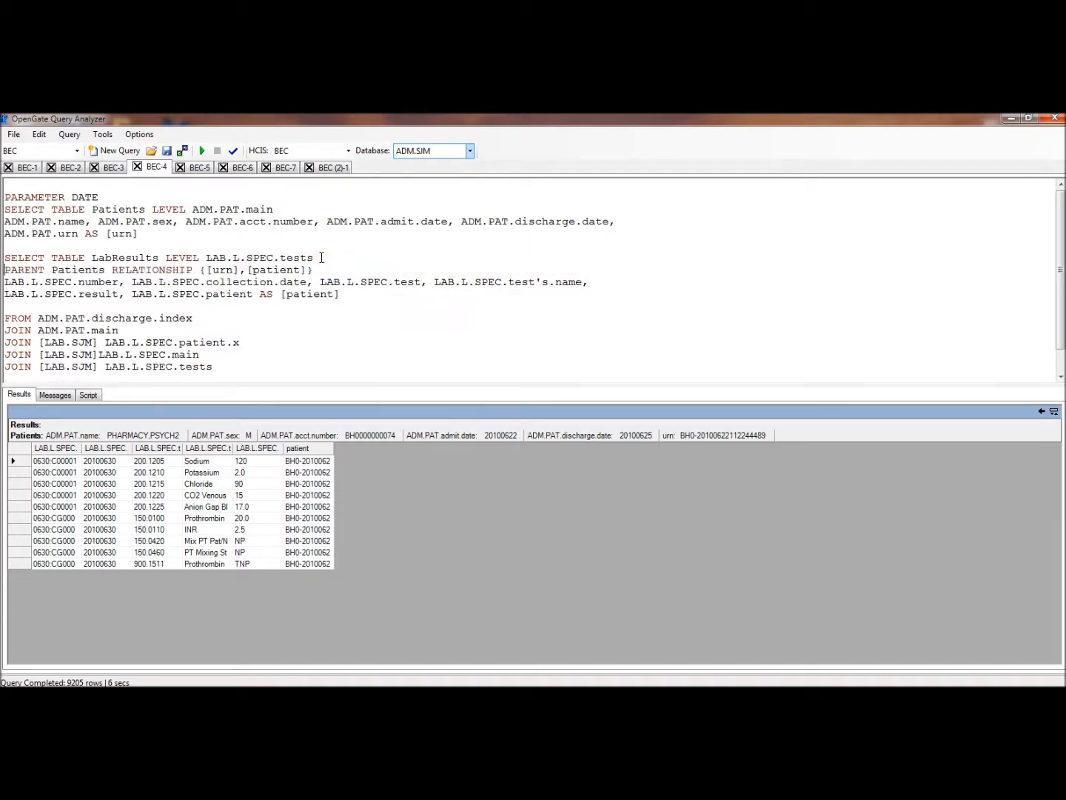
text(--)
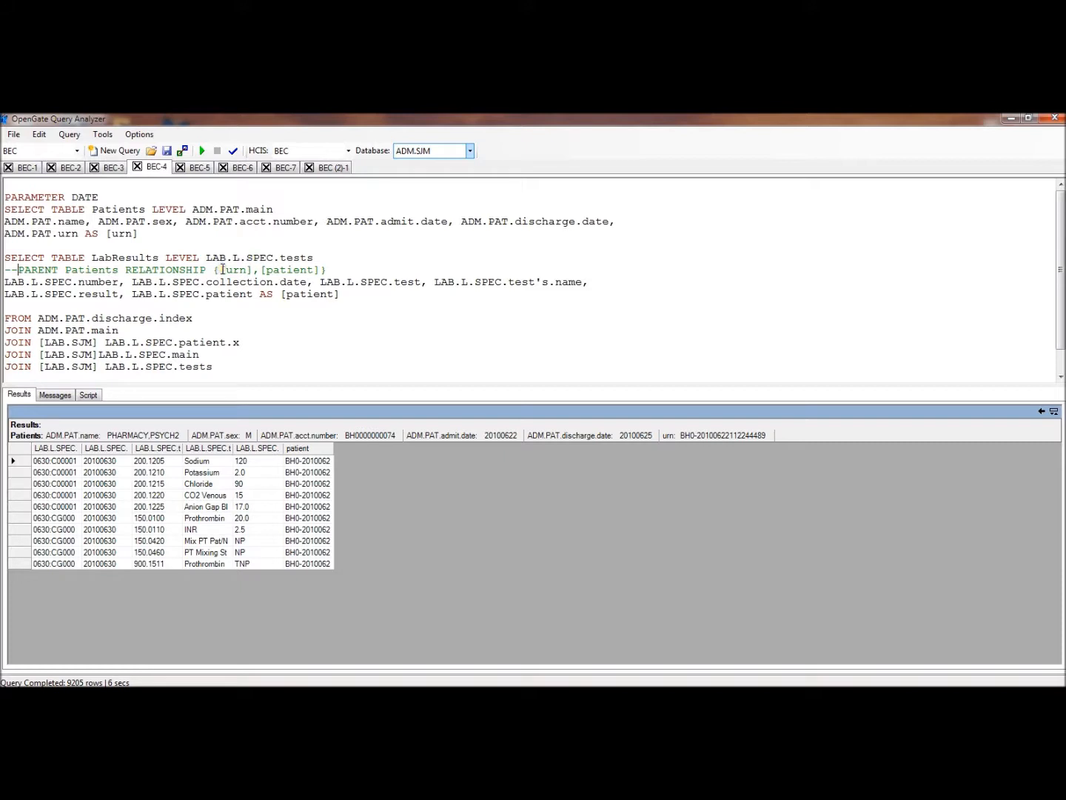
click(202, 151)
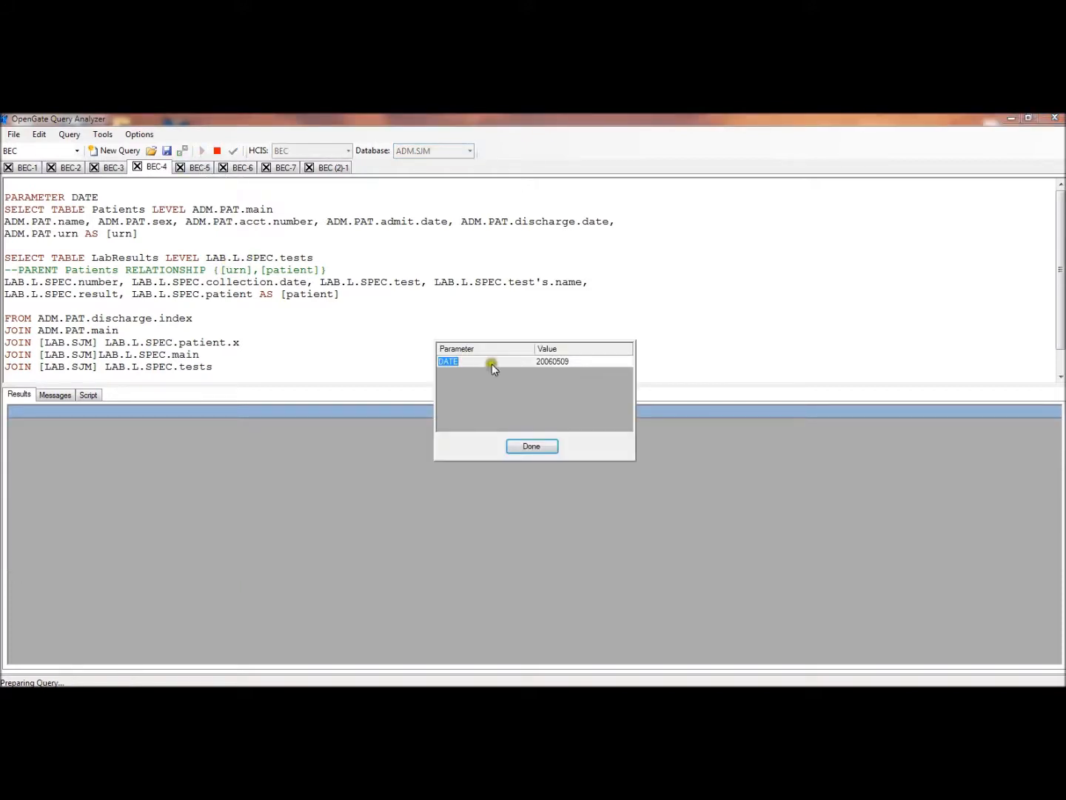
click(540, 448)
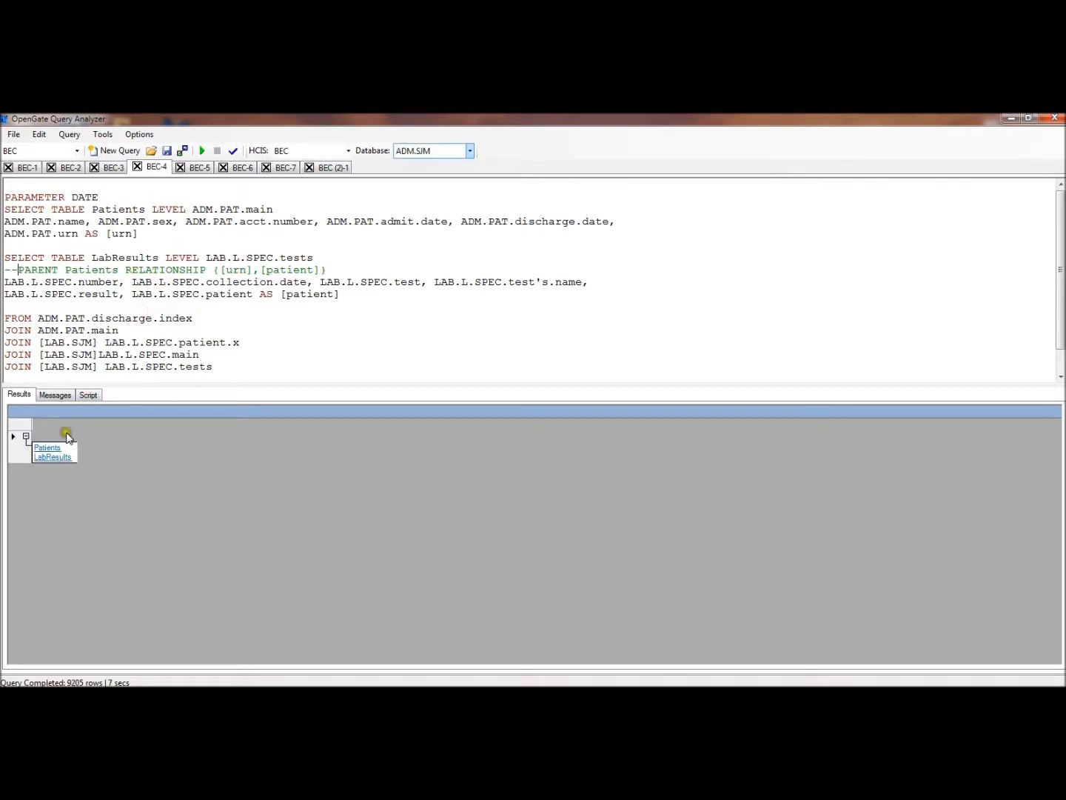
Open the Patients results table and widen its ADM.PAT.name column to show the full values
click(48, 449)
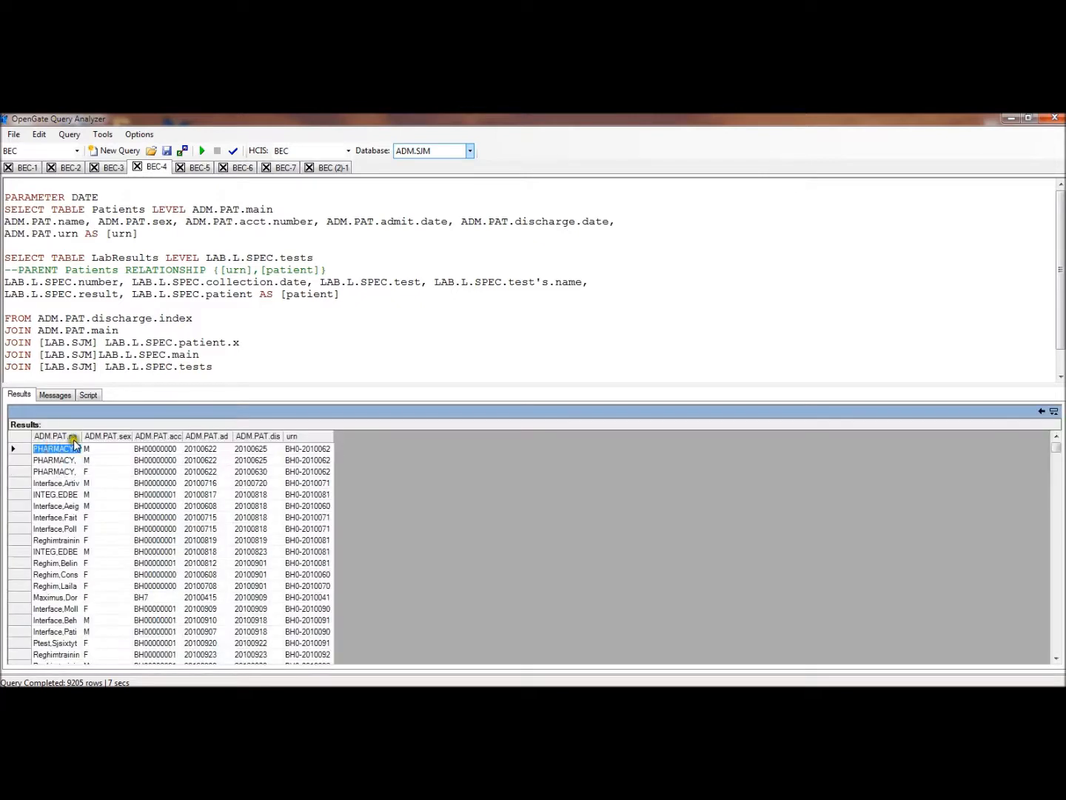
drag(82, 436, 134, 437)
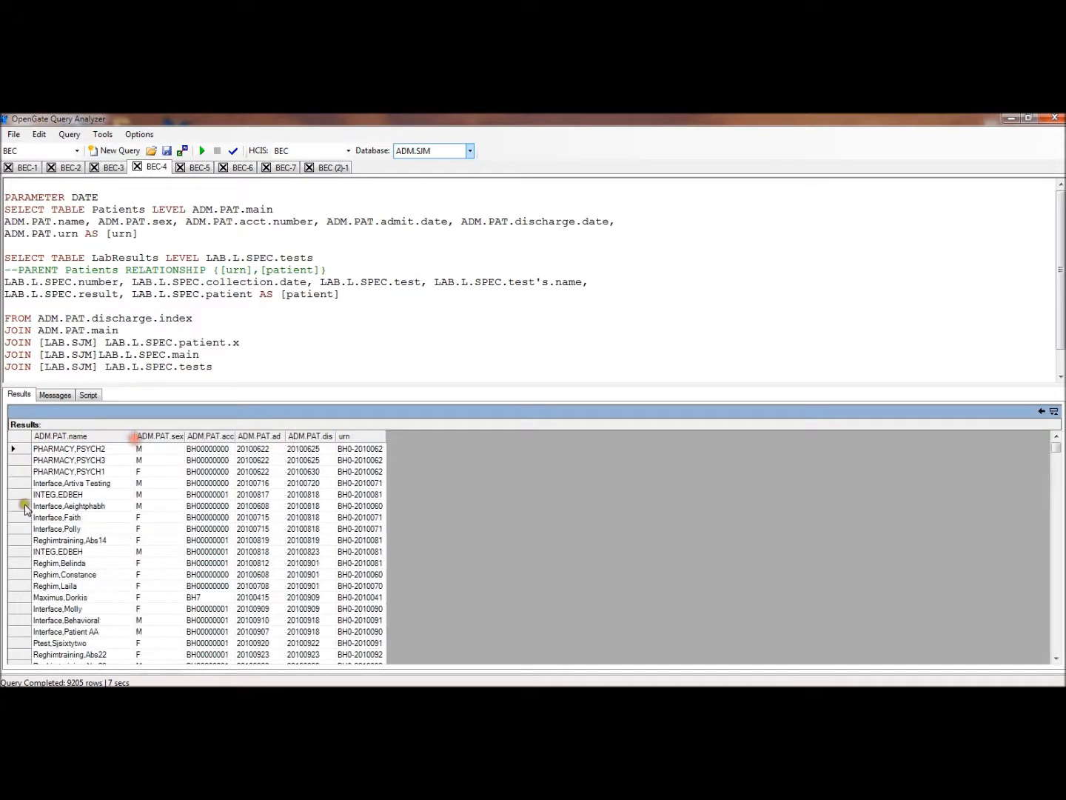
Merge the two select lists by deleting the LabResults SELECT TABLE and commented PARENT lines, adding a comma after [urn] and removing the blank lines
click(326, 271)
drag(169, 265, 11, 254)
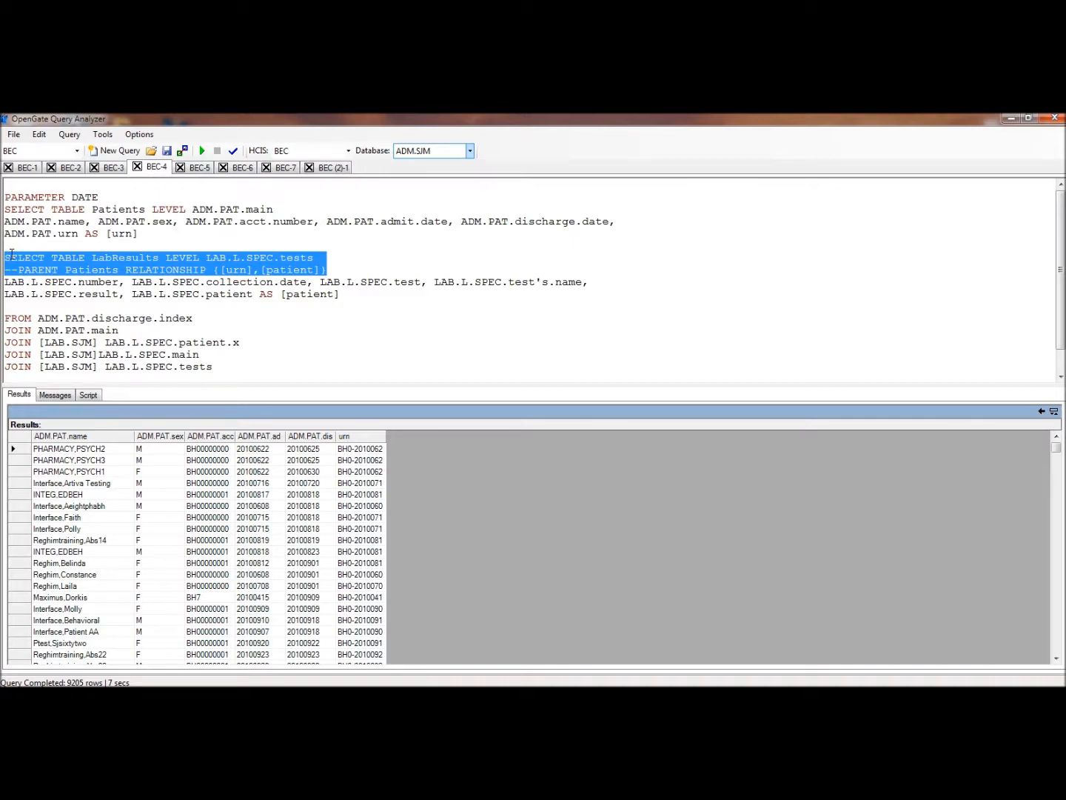
key(Delete)
click(144, 231)
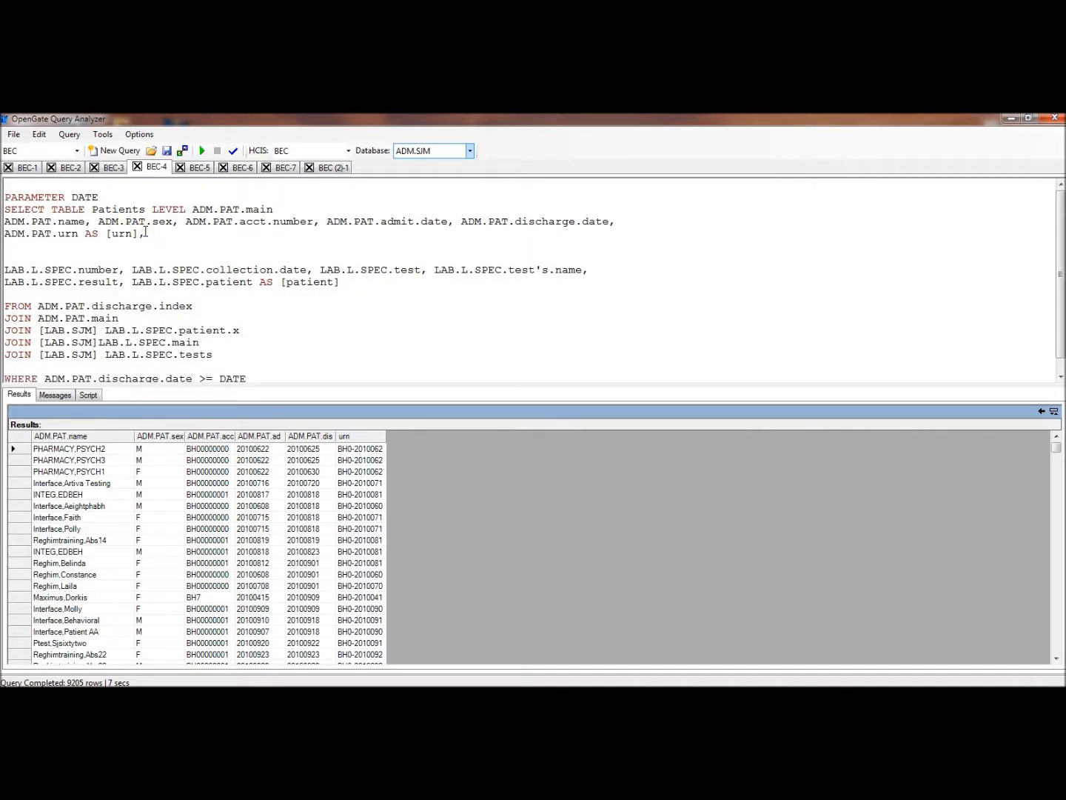
key(Delete)
key(Delete)
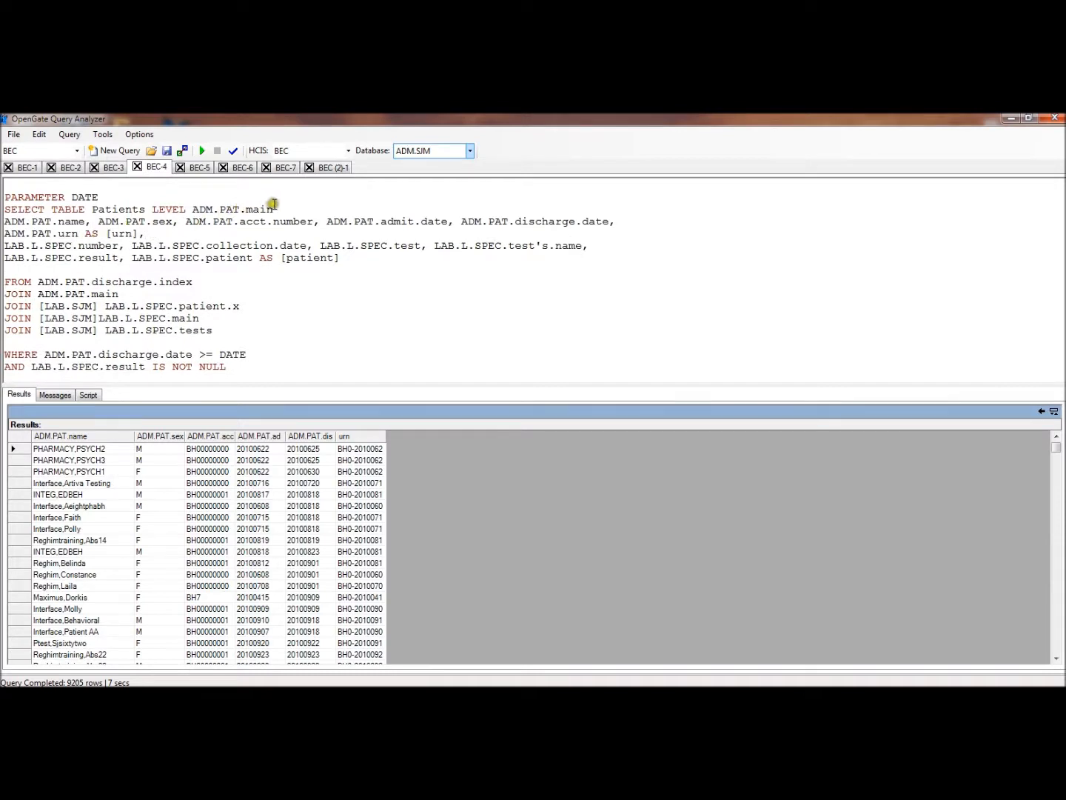
Remove TABLE Patients LEVEL ADM.PAT.main from the SELECT line and rerun the query with DATE 20060509
drag(274, 210, 74, 211)
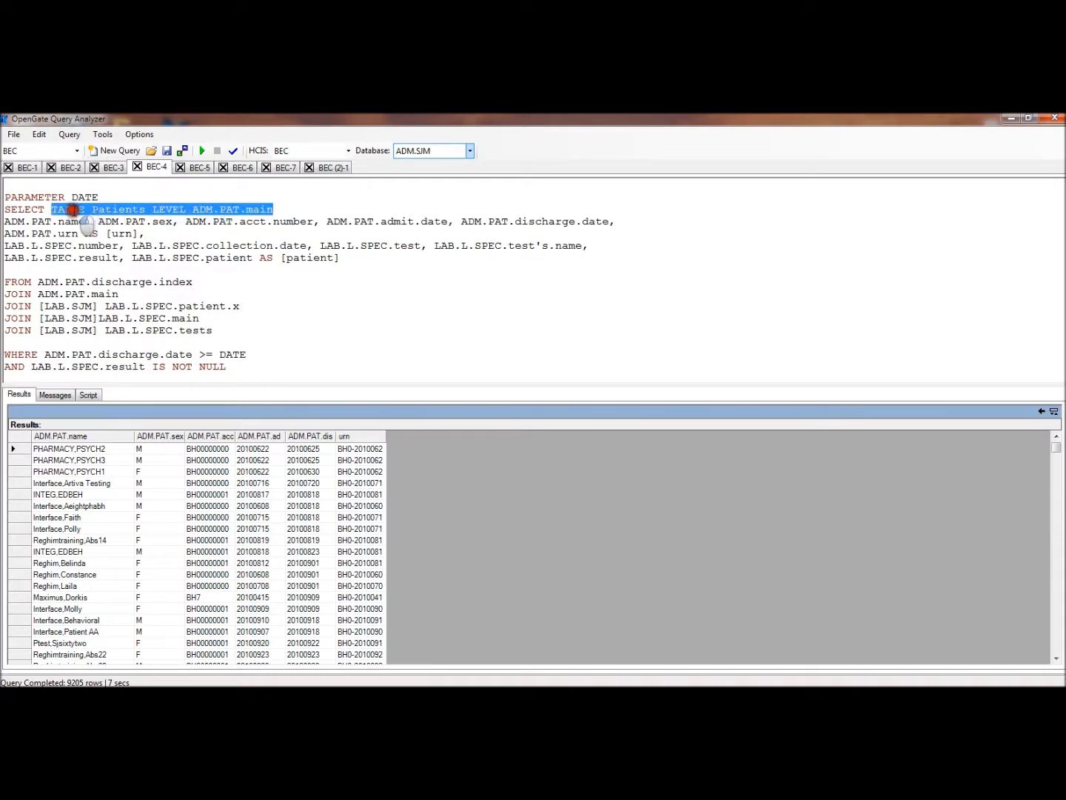
key(Delete)
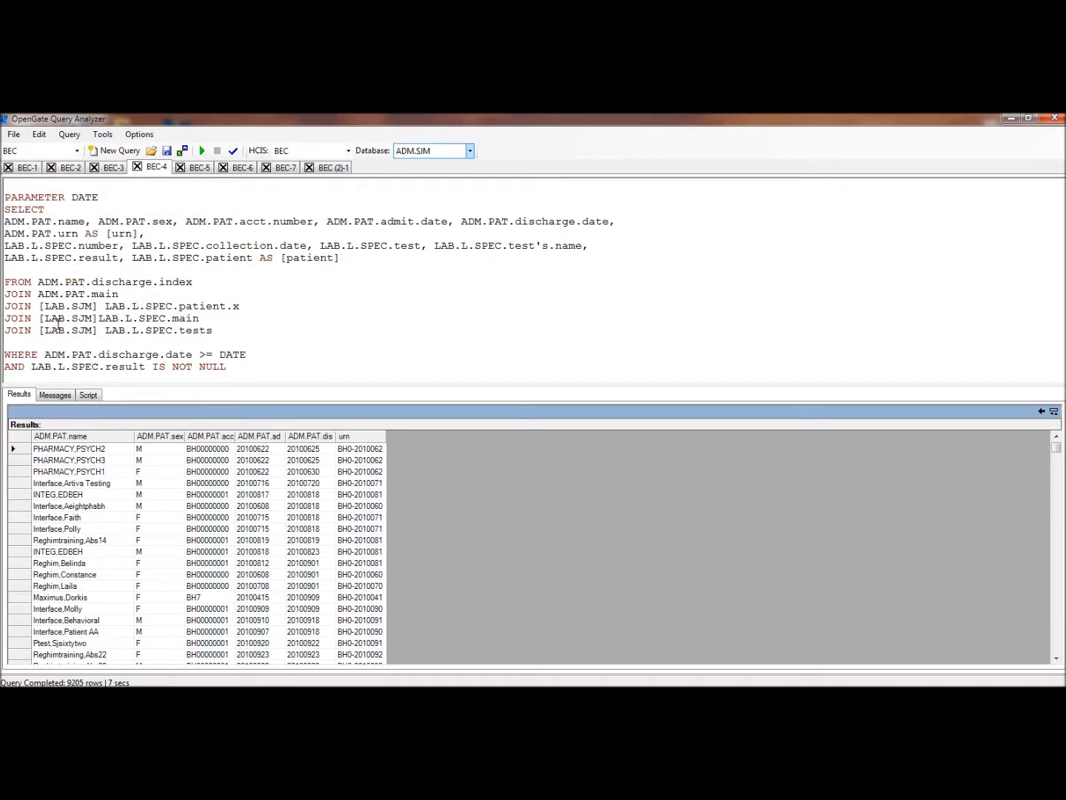
click(203, 152)
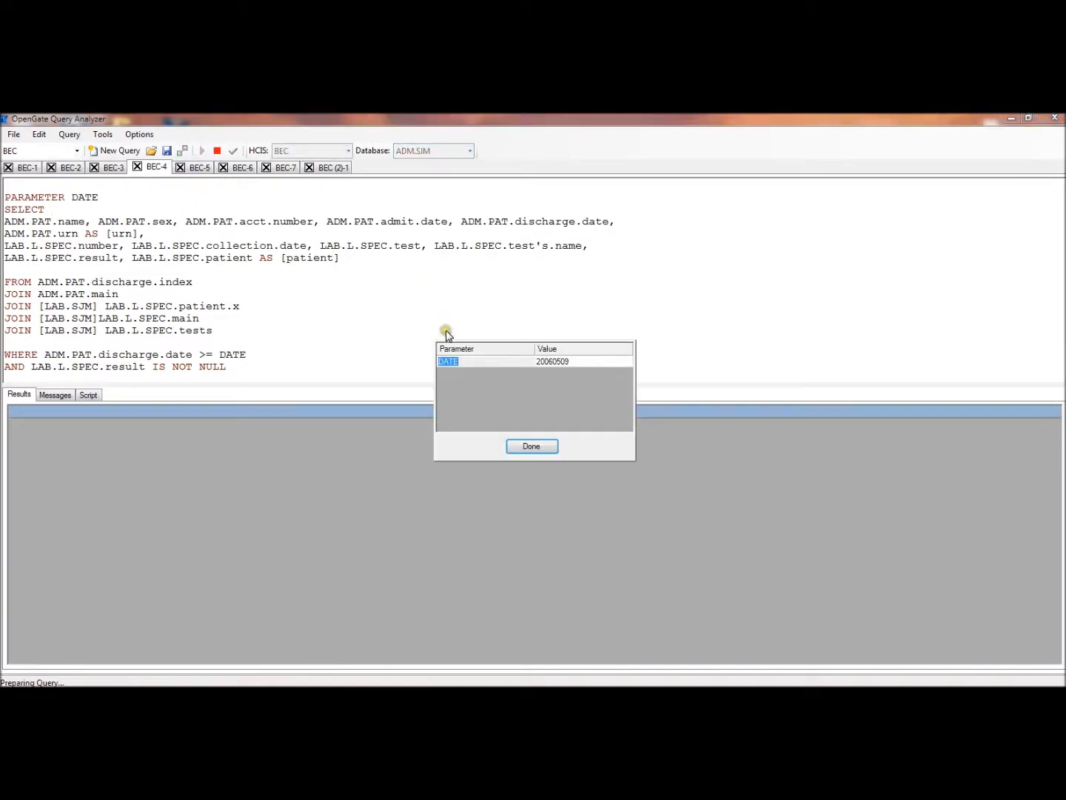
click(532, 446)
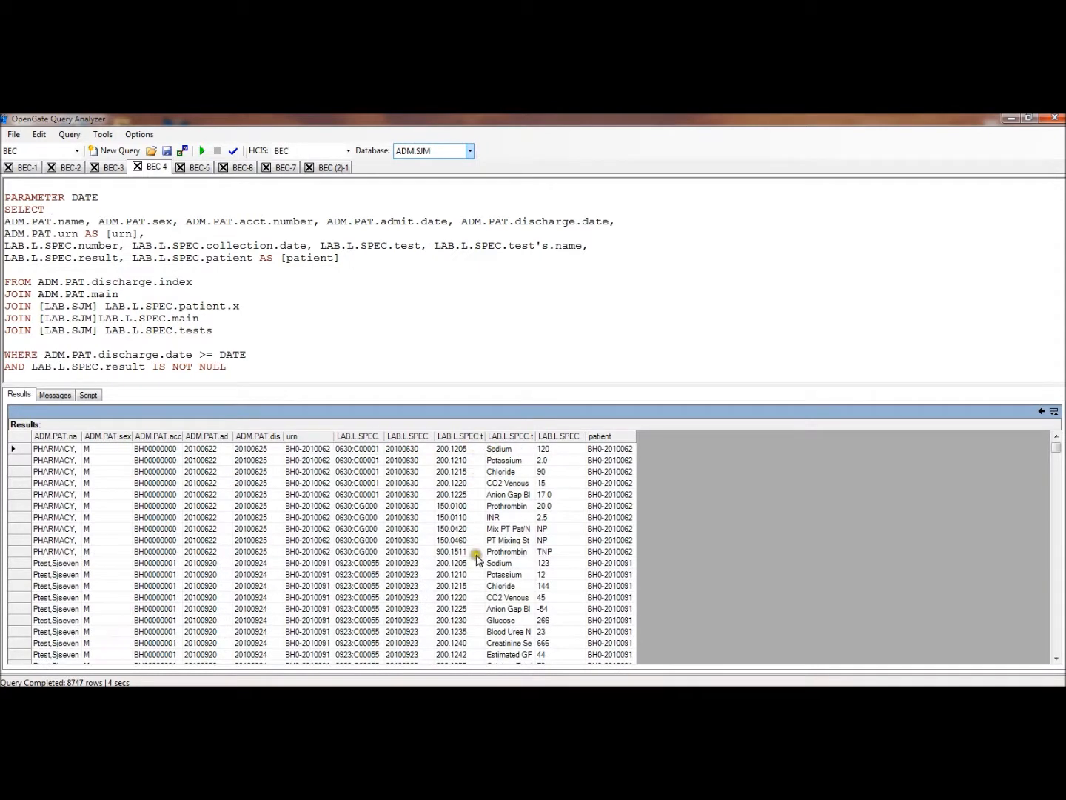
Review the combined patient and lab results with the patient name, test and test's name columns widened
drag(482, 437, 564, 436)
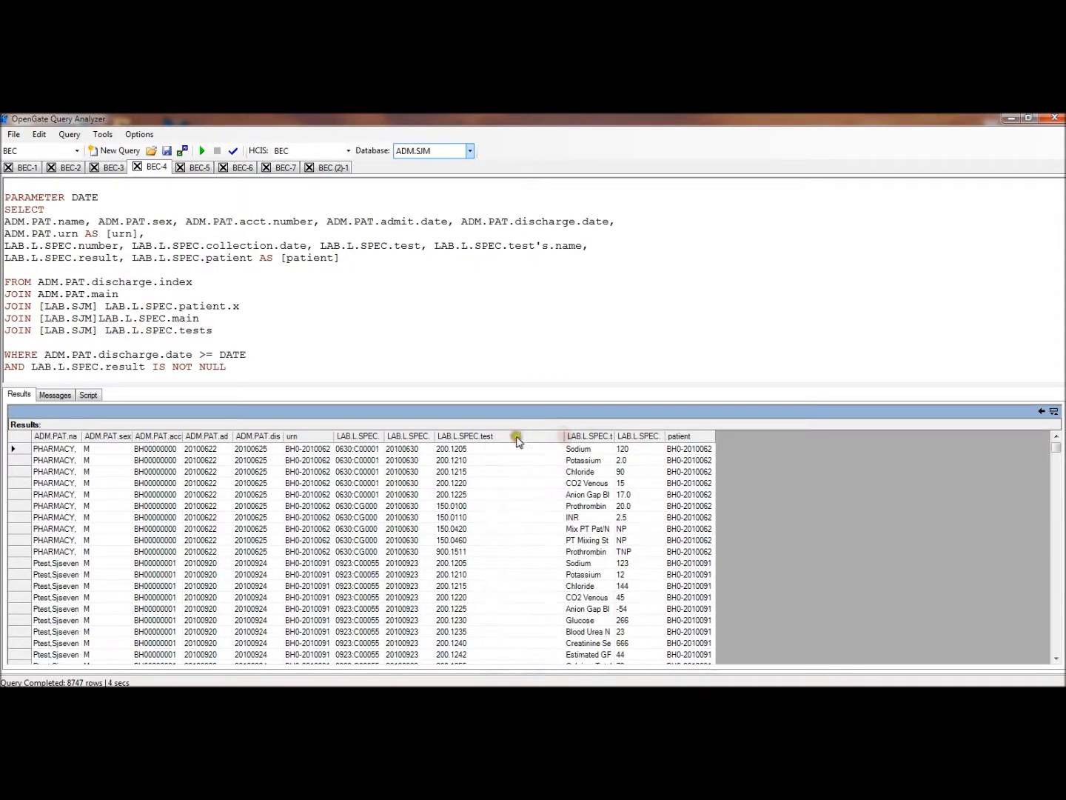
drag(83, 436, 219, 436)
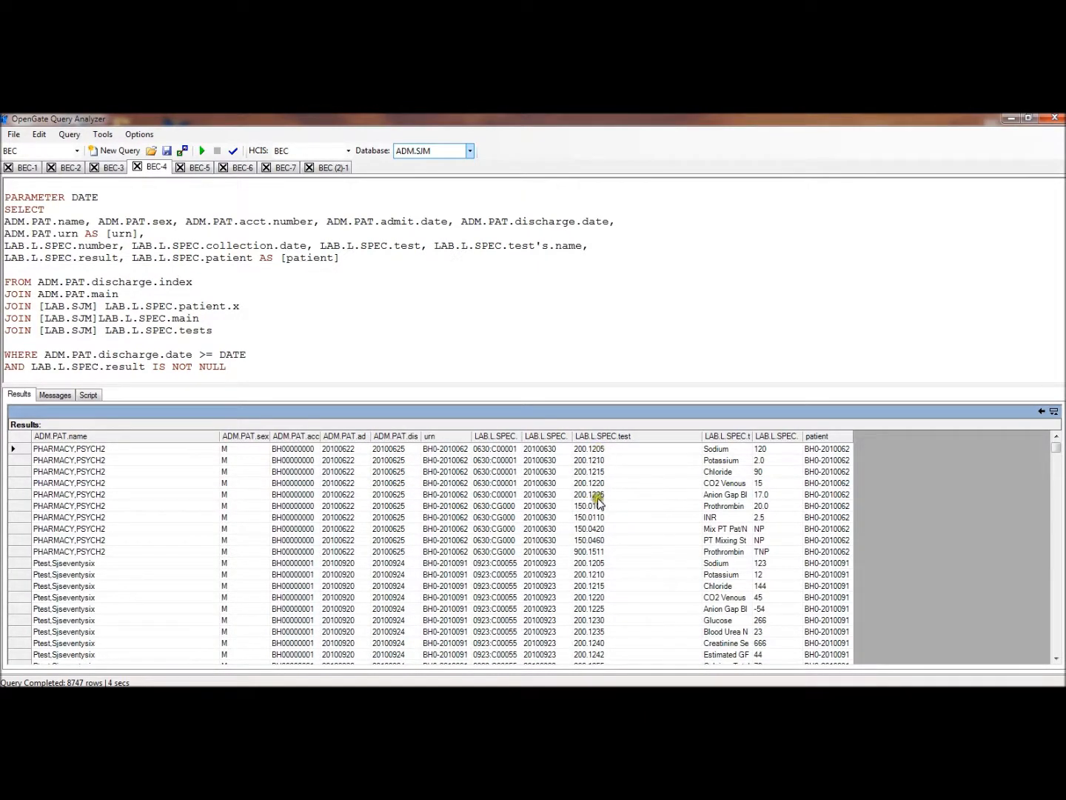
drag(752, 436, 888, 437)
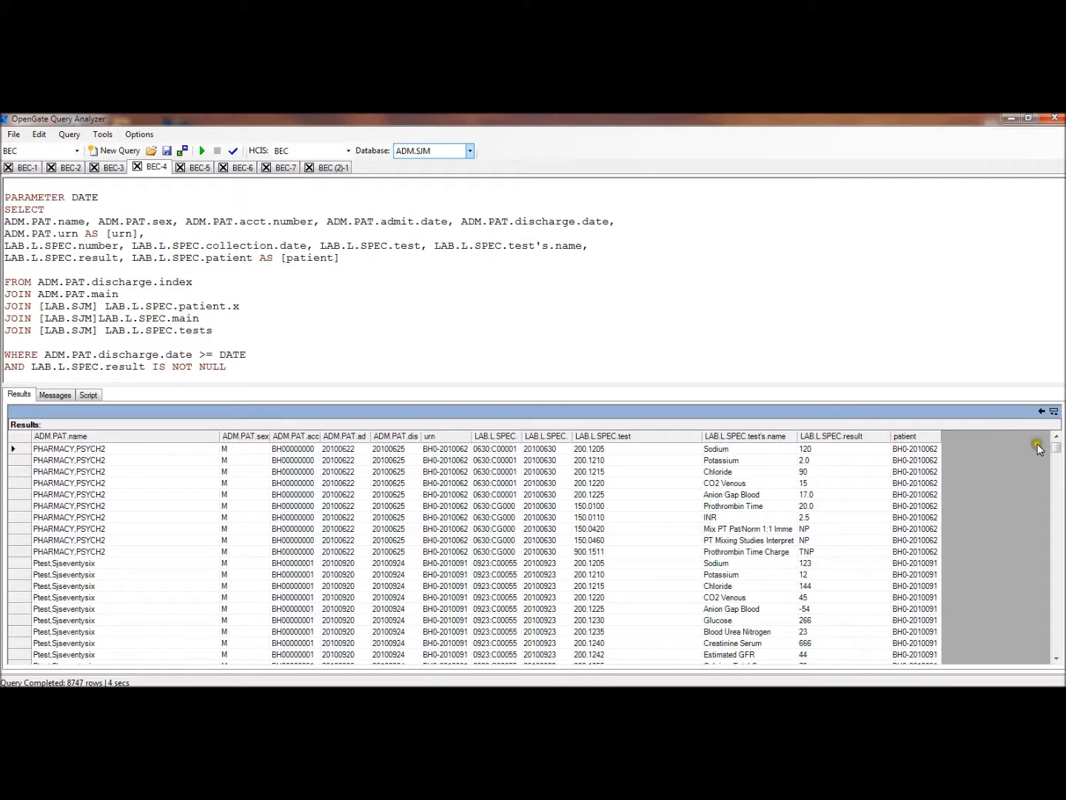
mouse_move(1059, 449)
mouse_down()
mouse_move(1059, 469)
mouse_move(1058, 448)
mouse_up()
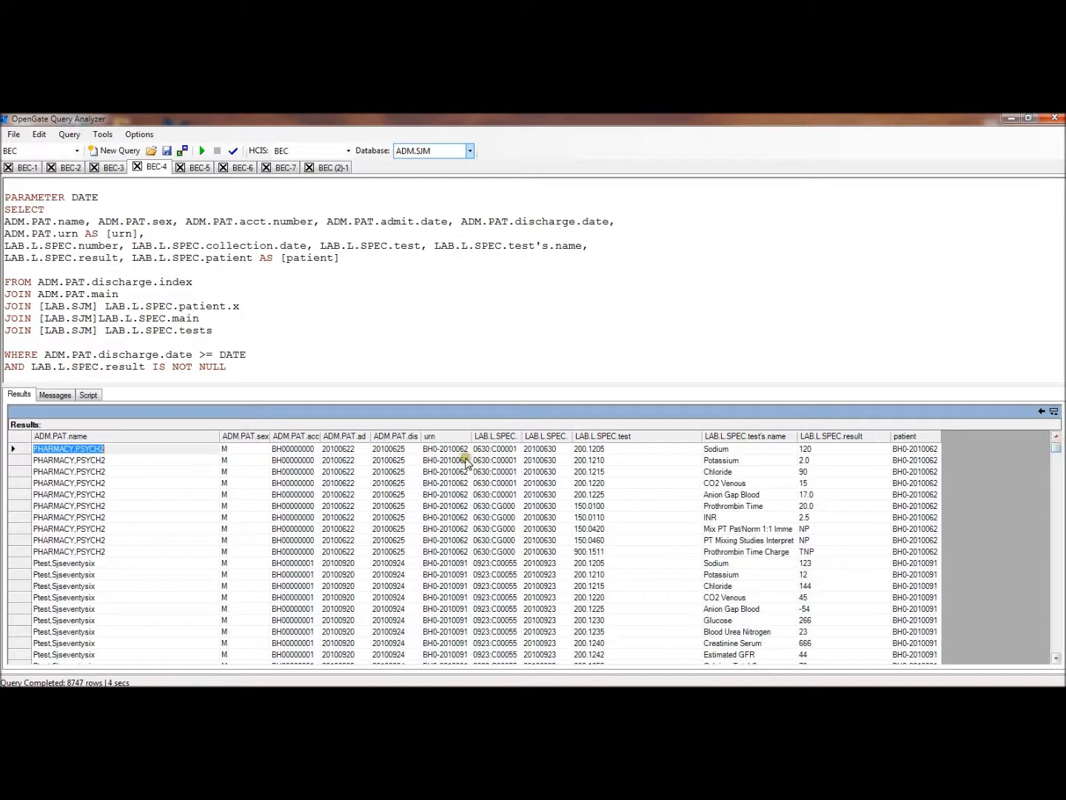
click(364, 357)
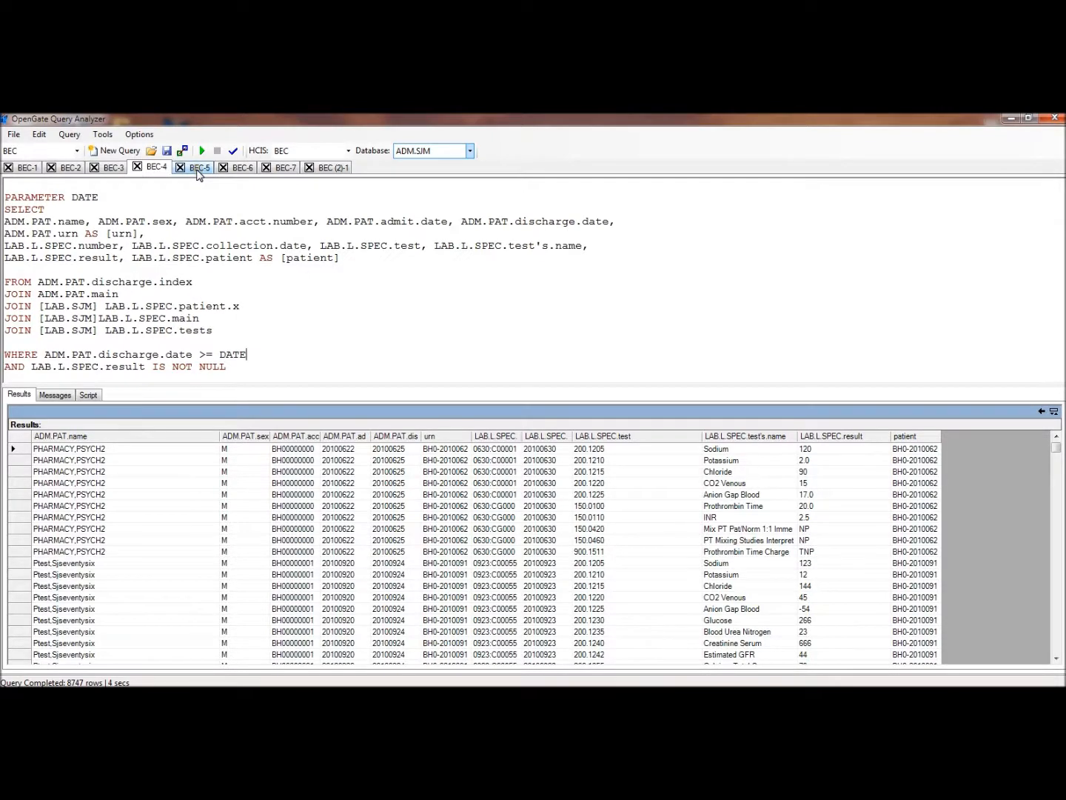
Open the BEC-5 query and review its single SELECT list and [LAB.BEC] joins
click(199, 169)
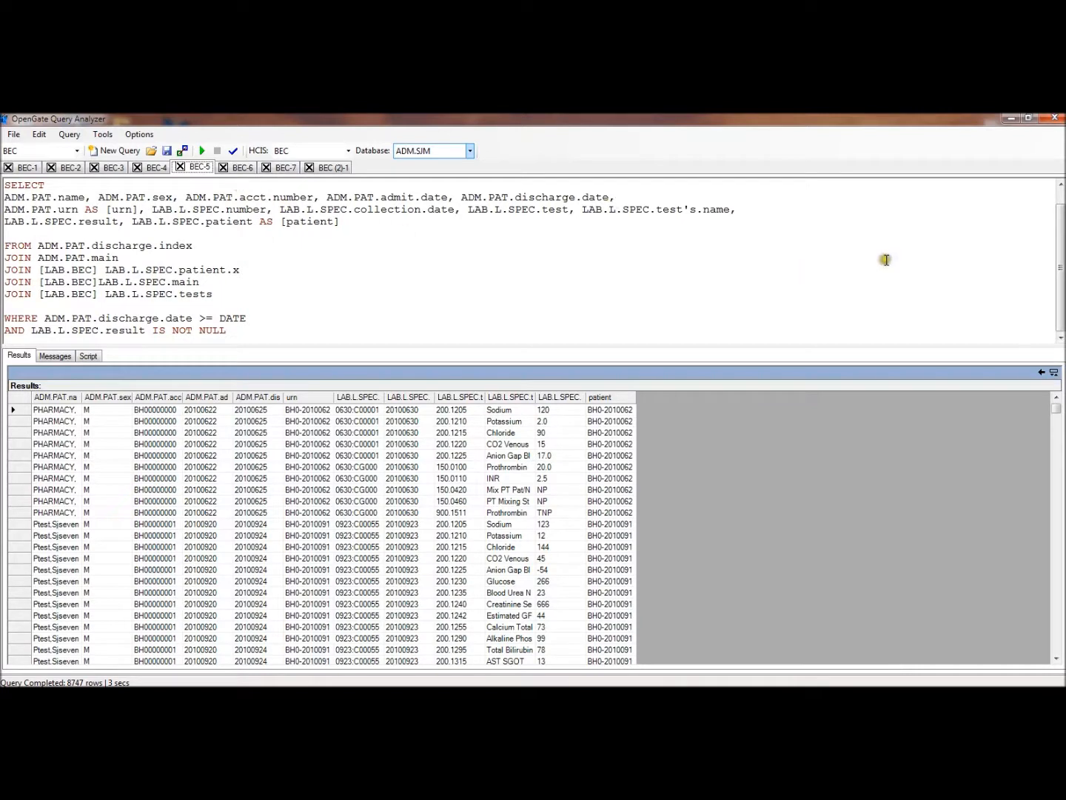
drag(1058, 255, 1058, 208)
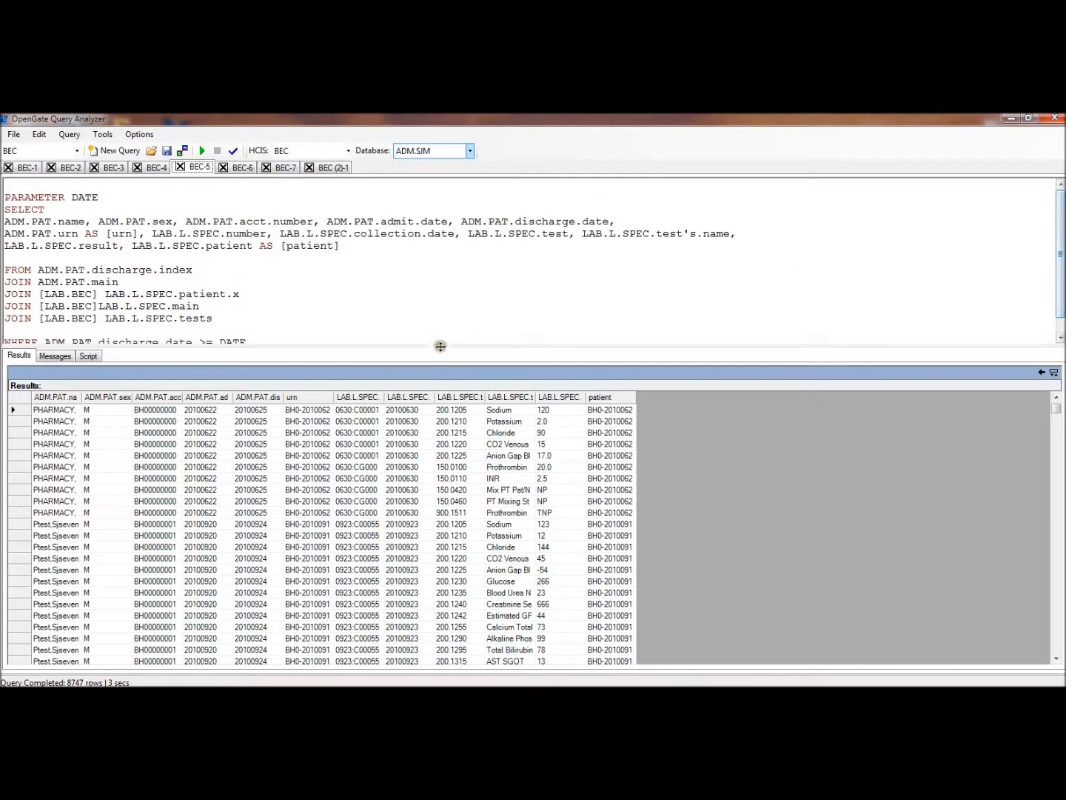
Switch to the BEC-6 query and highlight the ADMLAB table name in the first SELECT TABLE line
click(238, 167)
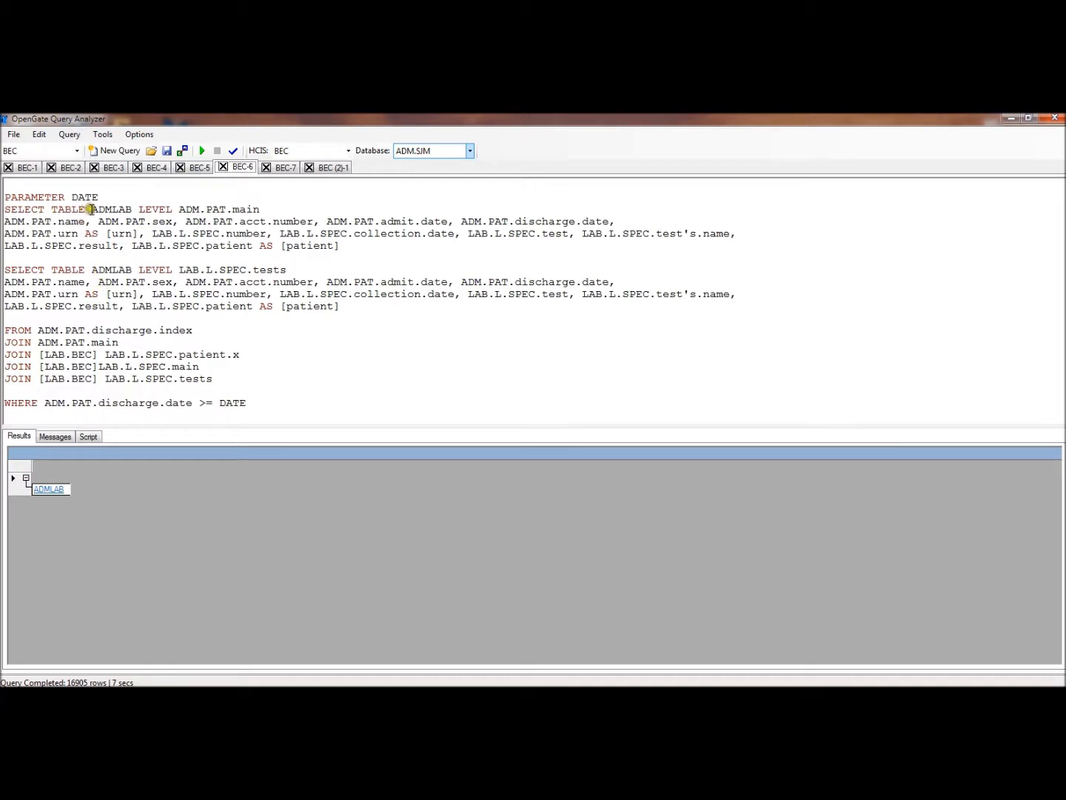
drag(92, 211, 137, 210)
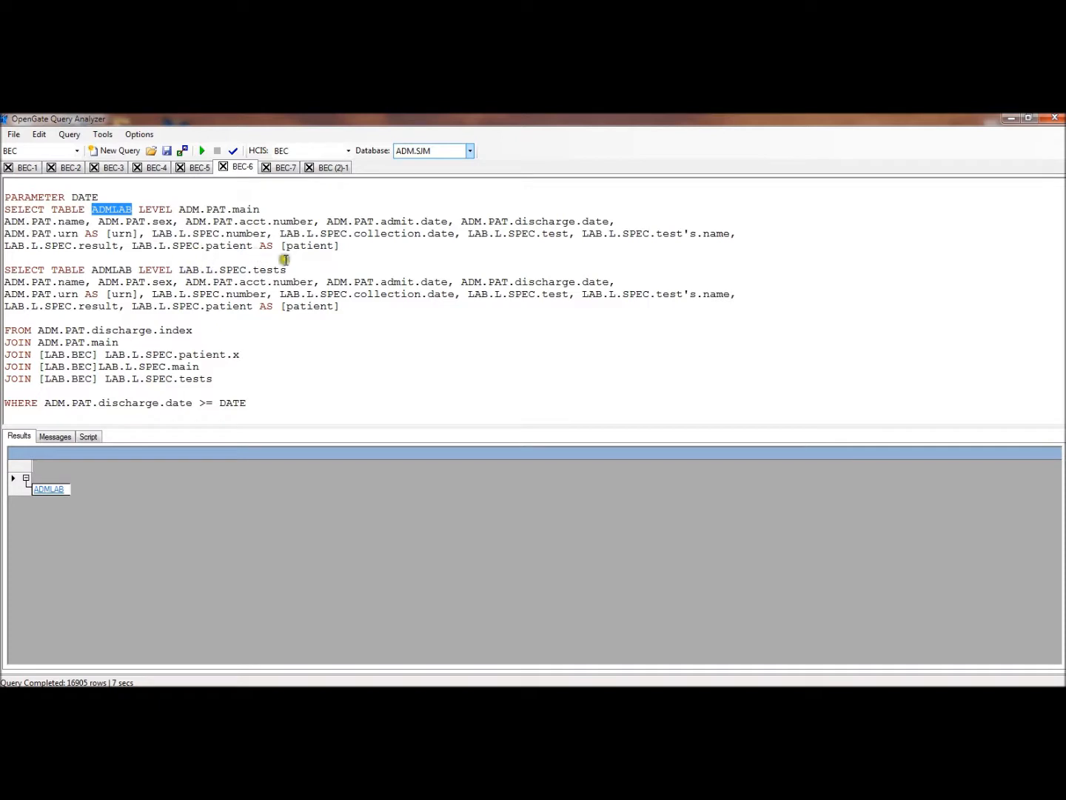
click(278, 334)
Open the ADMLAB results, widen the LAB.L.SPEC number, collection date and test columns, and sort the rows by collection date
click(50, 490)
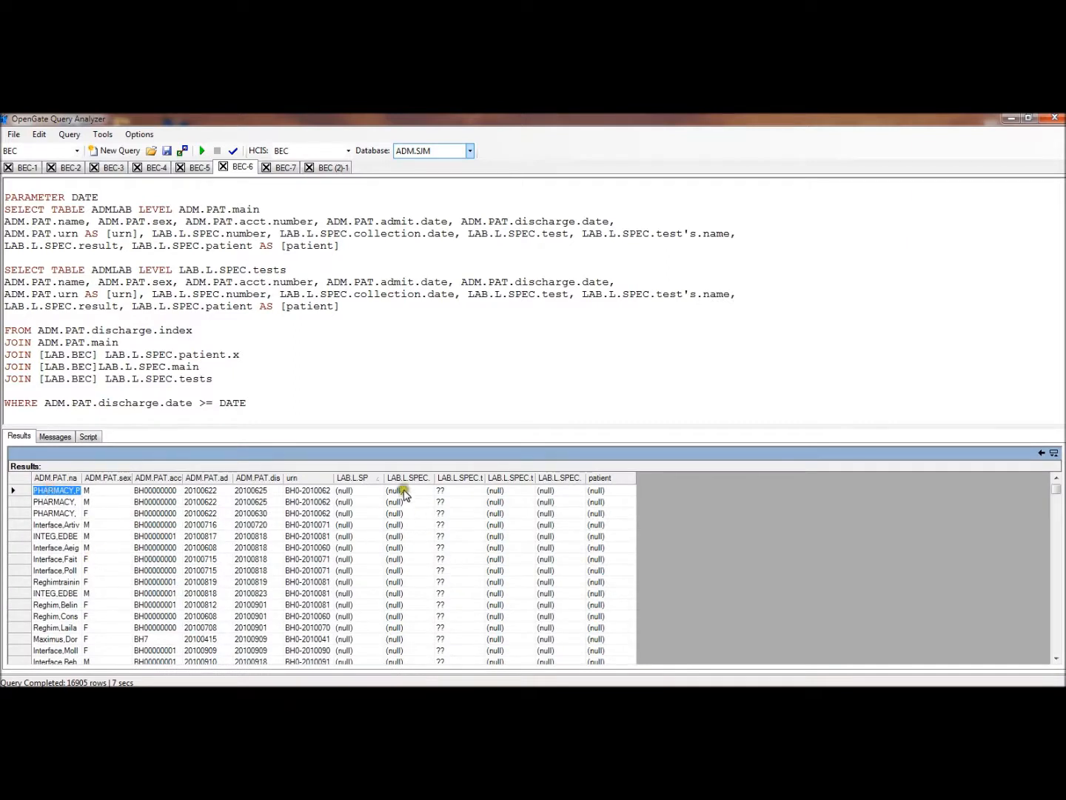
drag(385, 479, 452, 478)
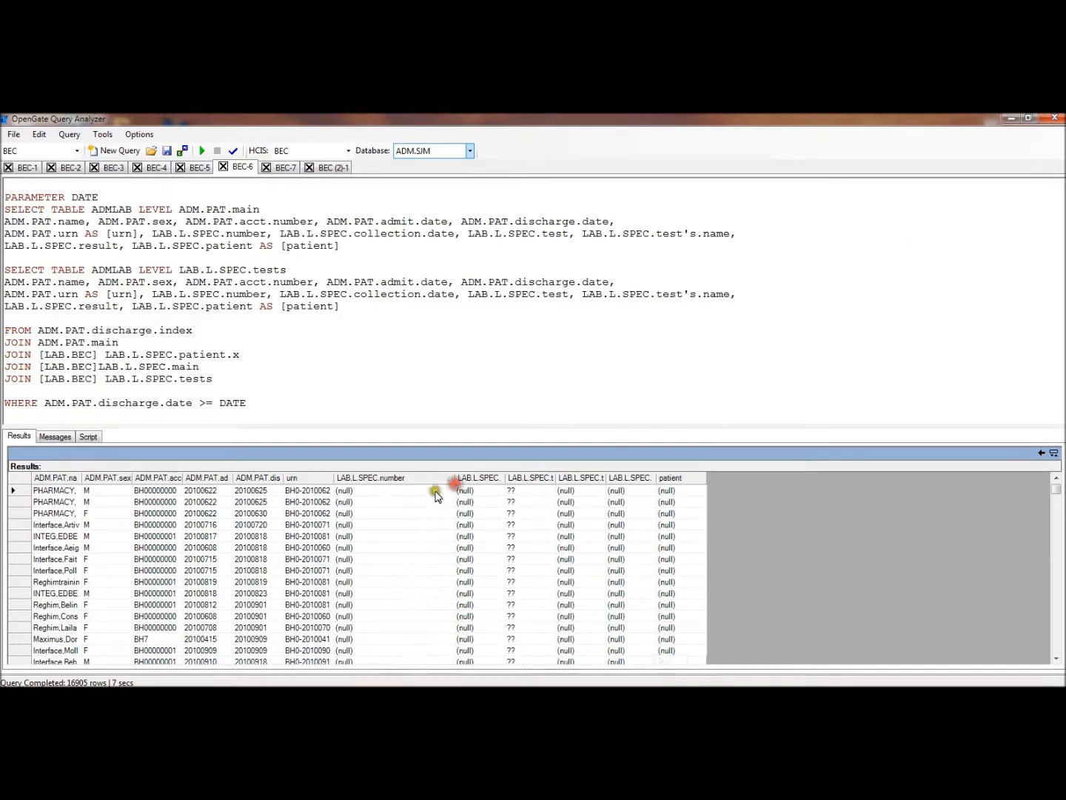
drag(506, 478, 696, 481)
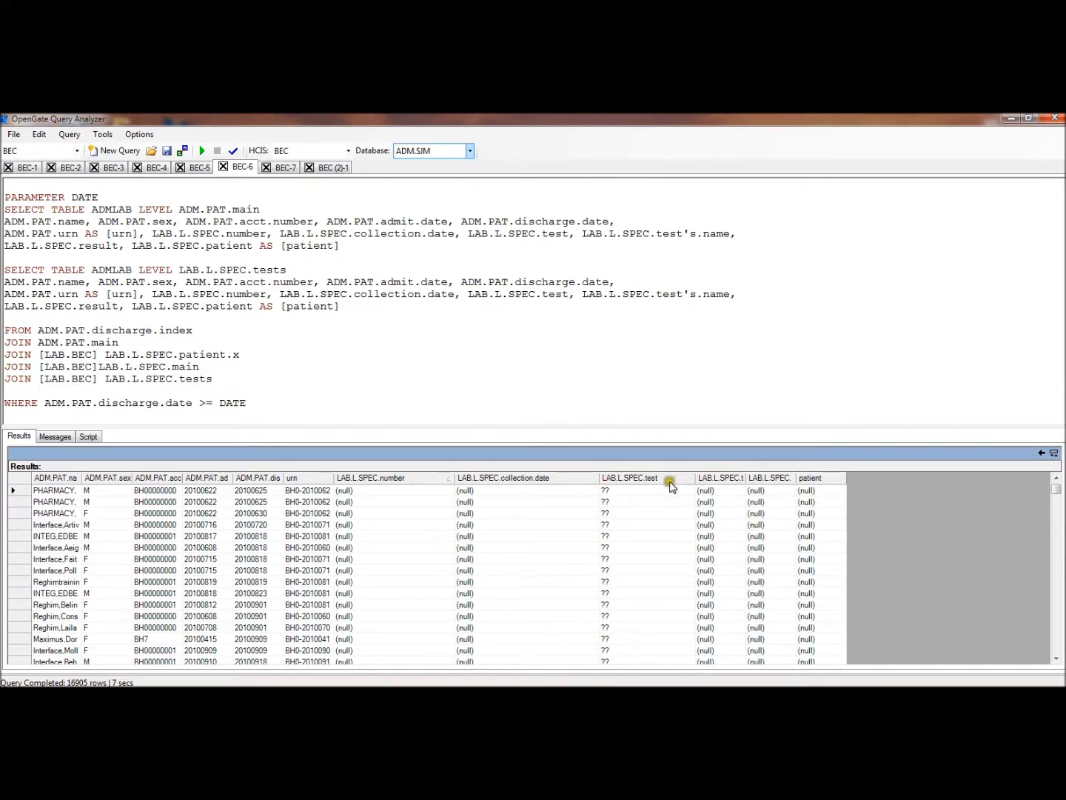
click(564, 477)
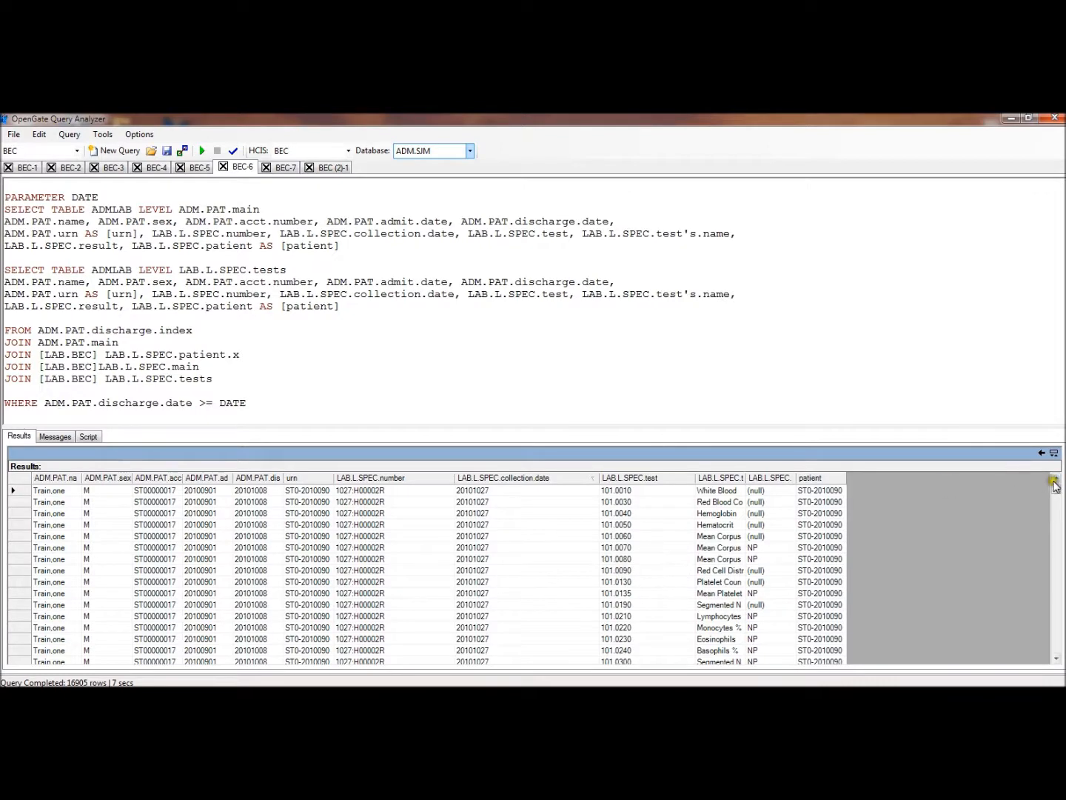
mouse_move(1055, 495)
mouse_down()
mouse_move(1058, 555)
mouse_move(1040, 481)
mouse_up()
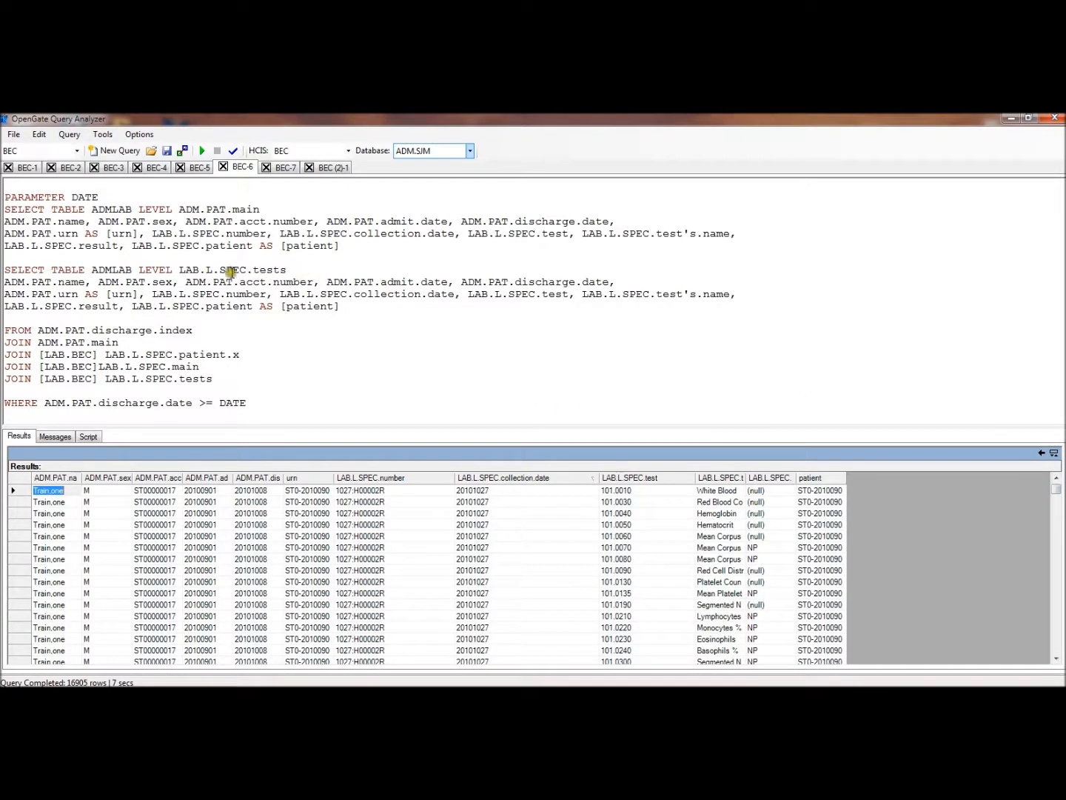
Highlight the ADMLAB table name in the second SELECT TABLE line, at level LAB.L.SPEC.tests
drag(130, 270, 94, 269)
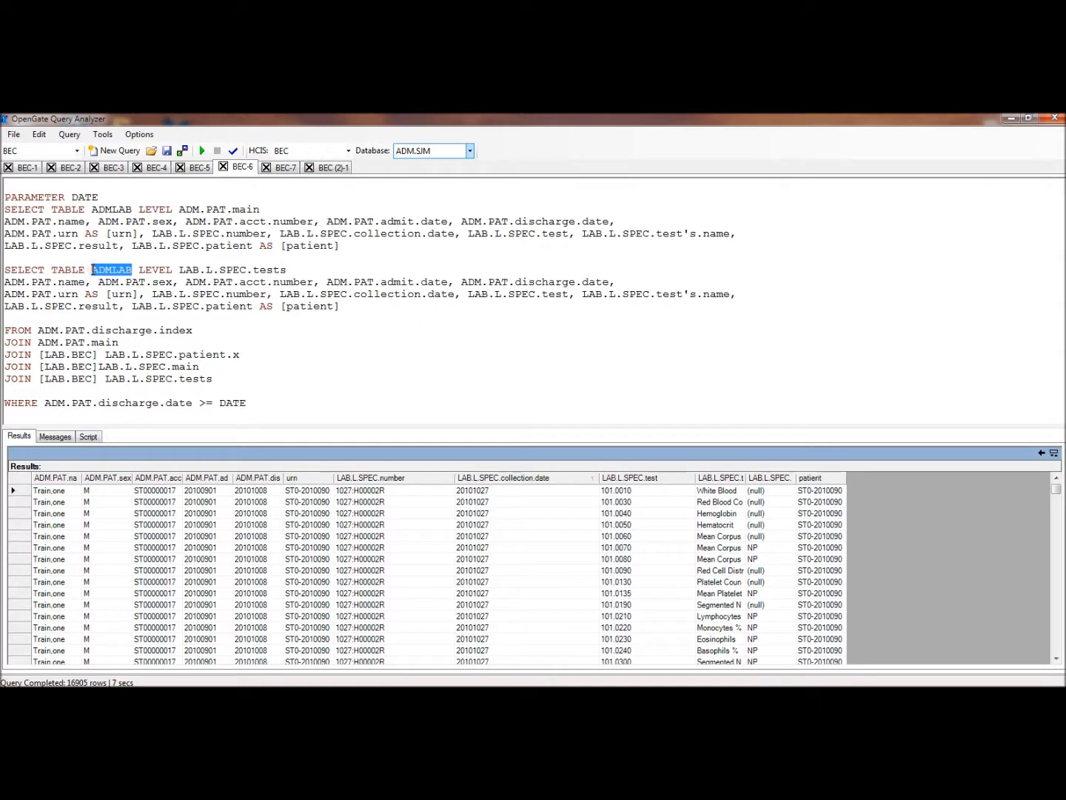
click(304, 382)
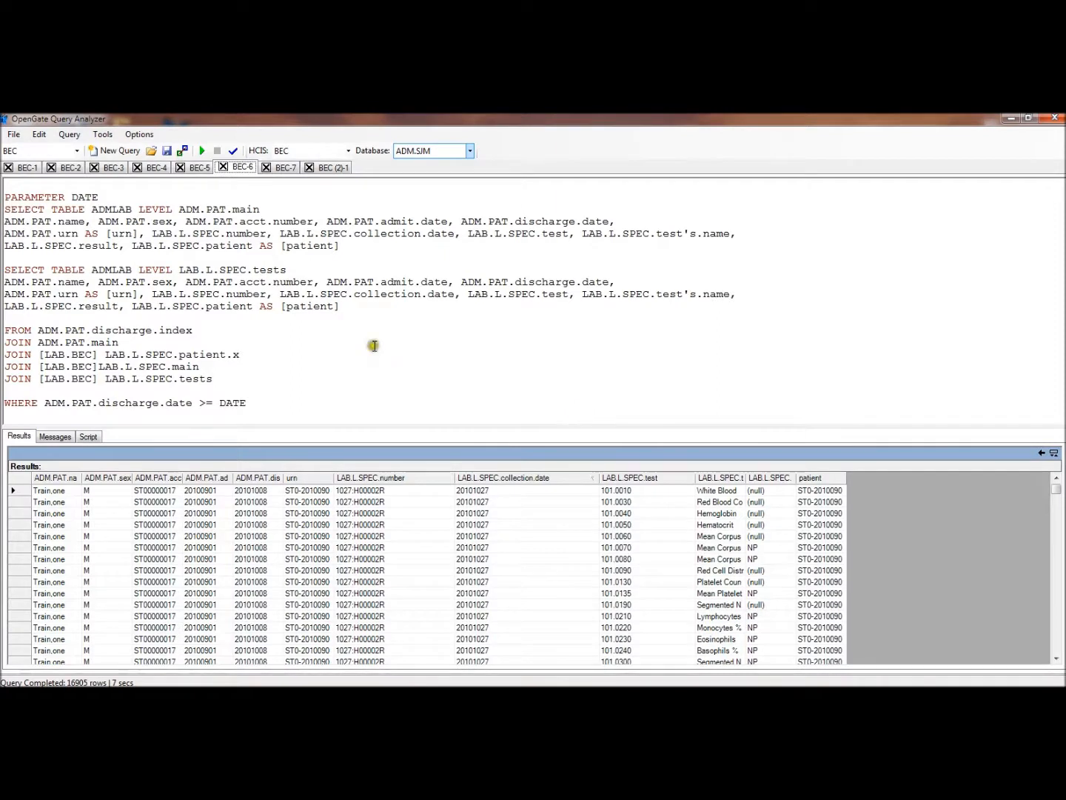
Open the BEC-7 query with its CHECK conditions on ADM.PAT.sex and review the Female and Male results tables
click(282, 168)
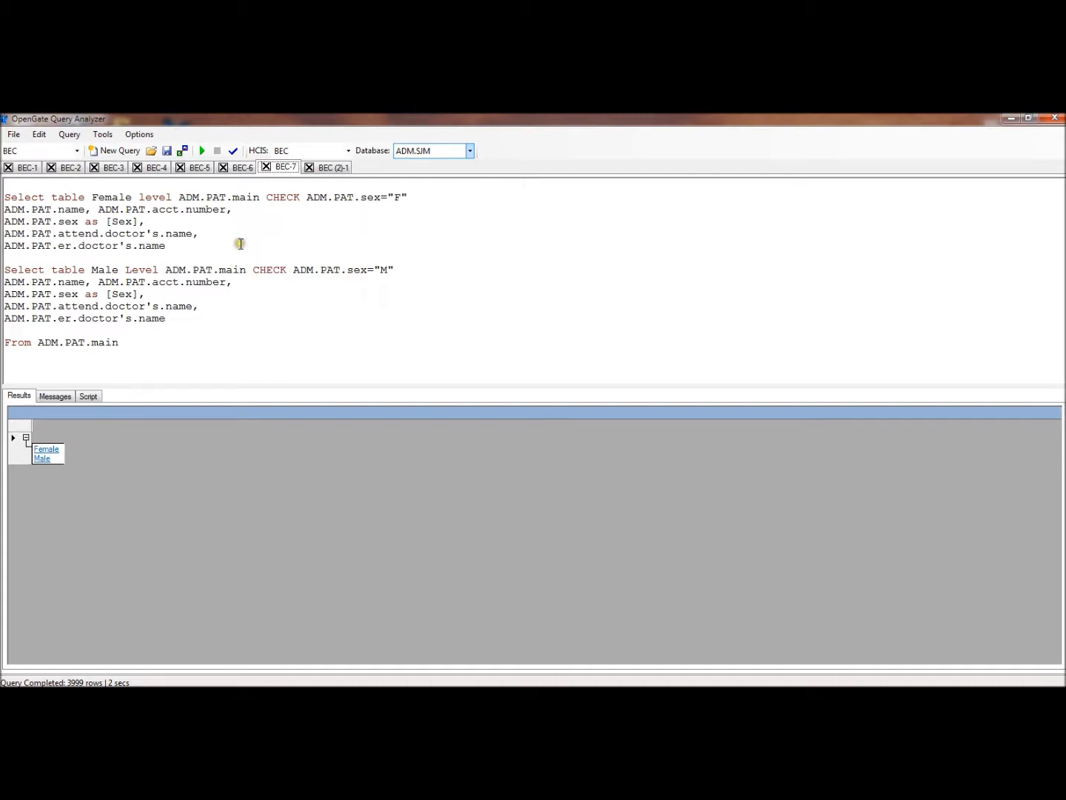
click(46, 449)
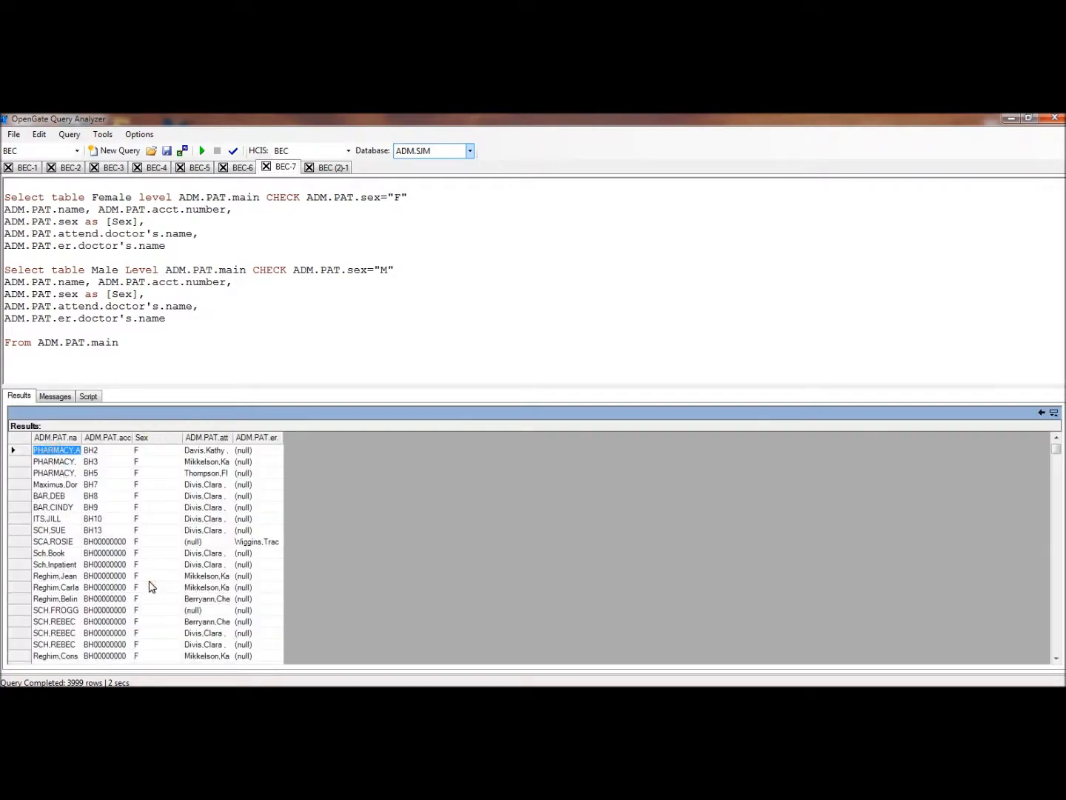
click(1043, 412)
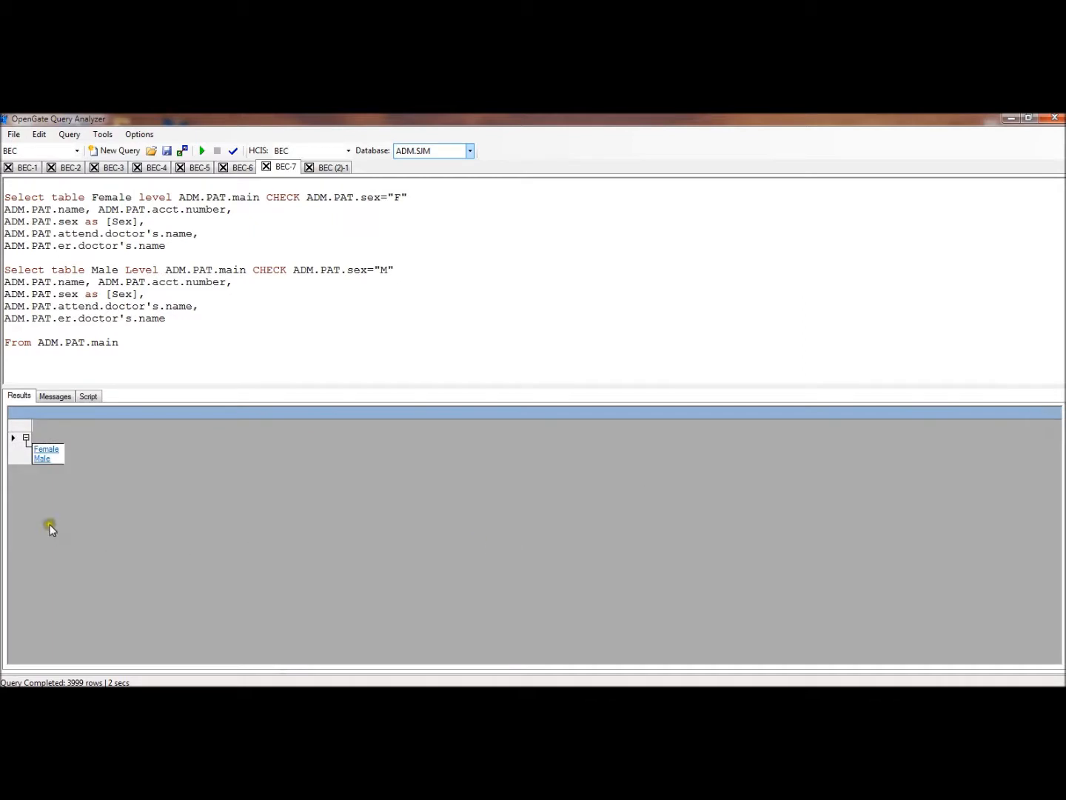
click(40, 458)
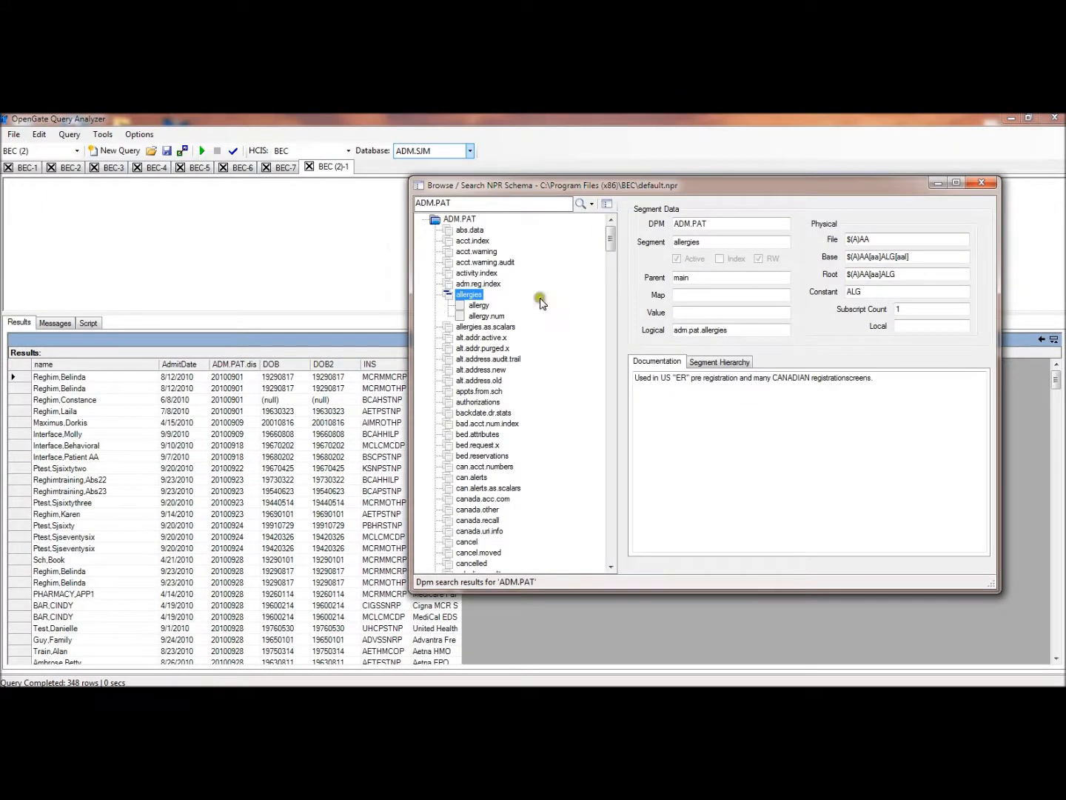
Insert the ADM.PAT allergies segment from the NPR schema browser into the empty BEC (2)-1 query
click(470, 204)
click(465, 296)
drag(465, 296, 192, 210)
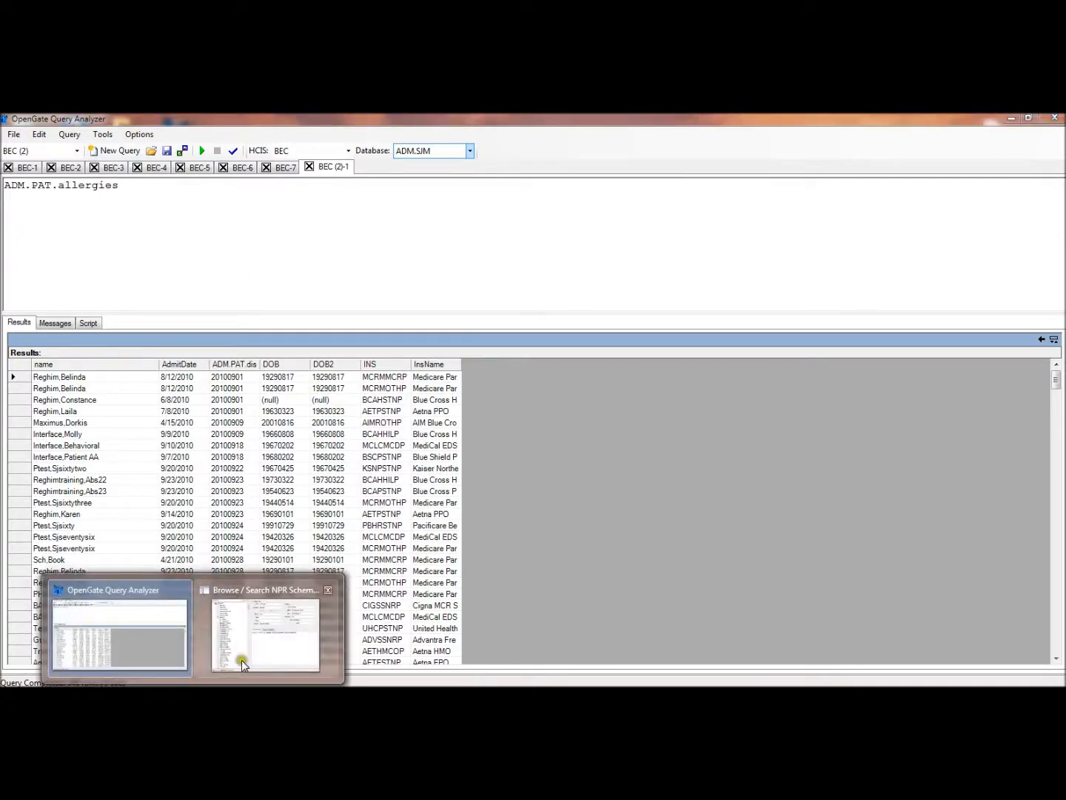
Insert the ADM.PAT insurances segment from the schema browser, place it on its own line below ADM.PAT.allergies, and highlight the word insurances
click(240, 660)
click(483, 367)
key(i)
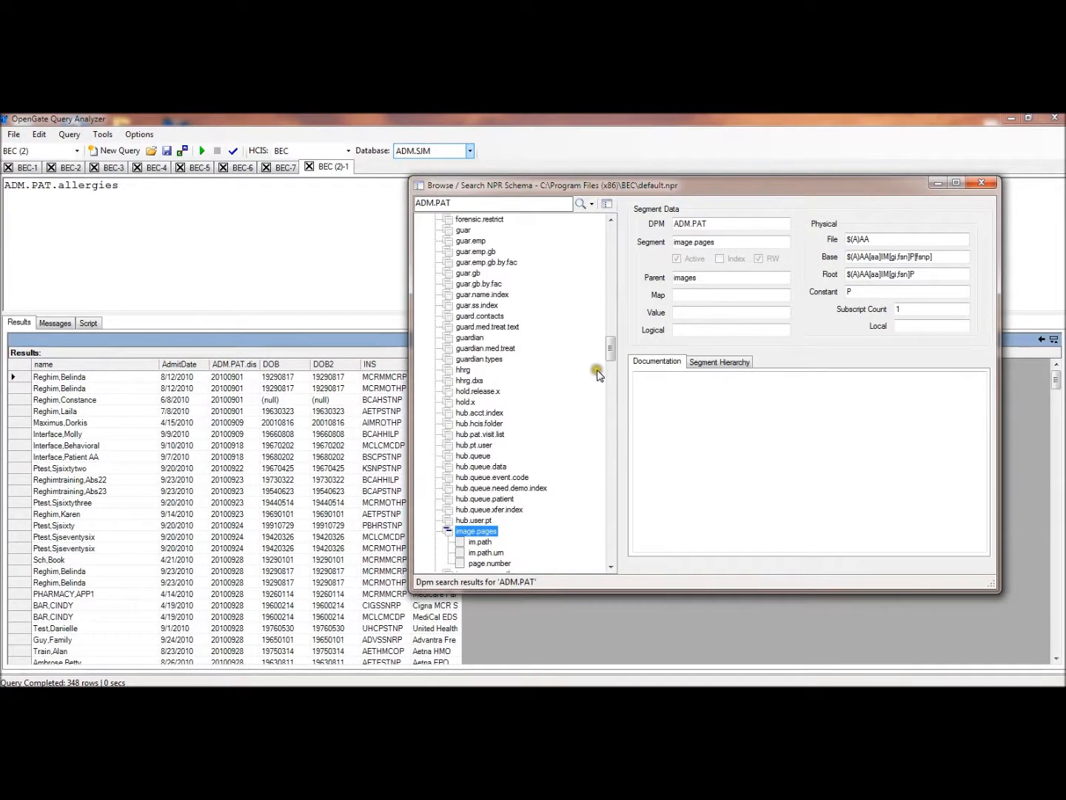
drag(611, 359, 611, 397)
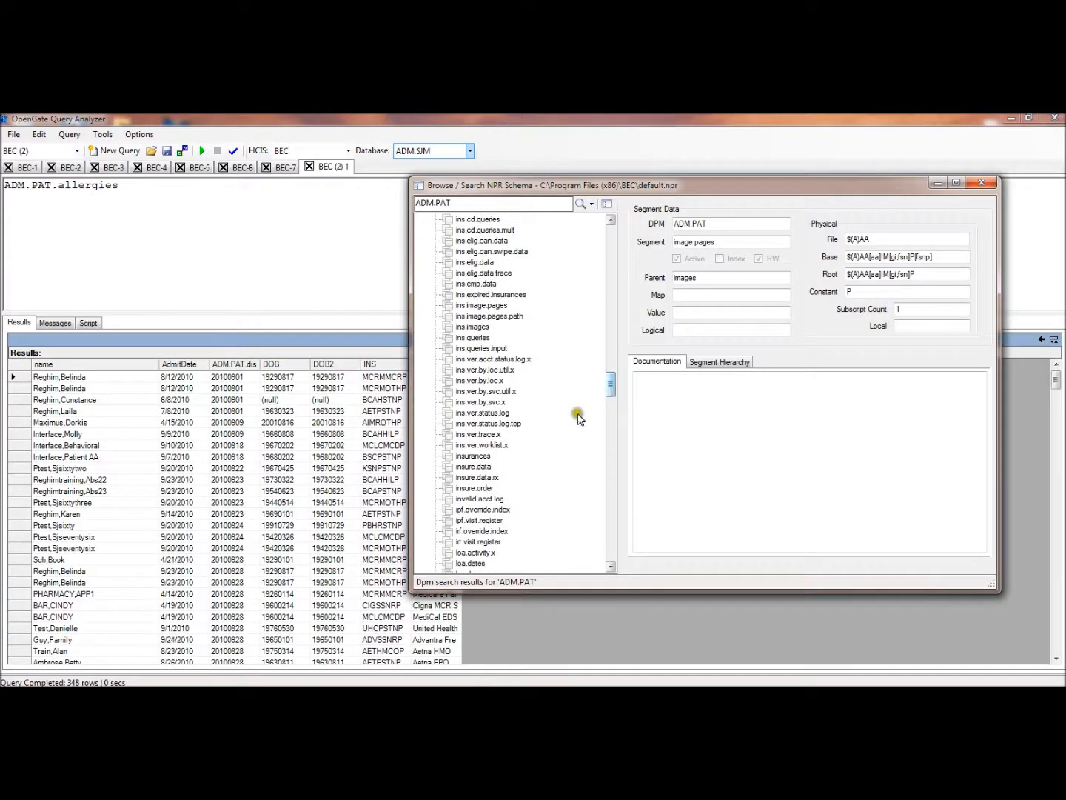
click(479, 457)
drag(479, 459, 295, 275)
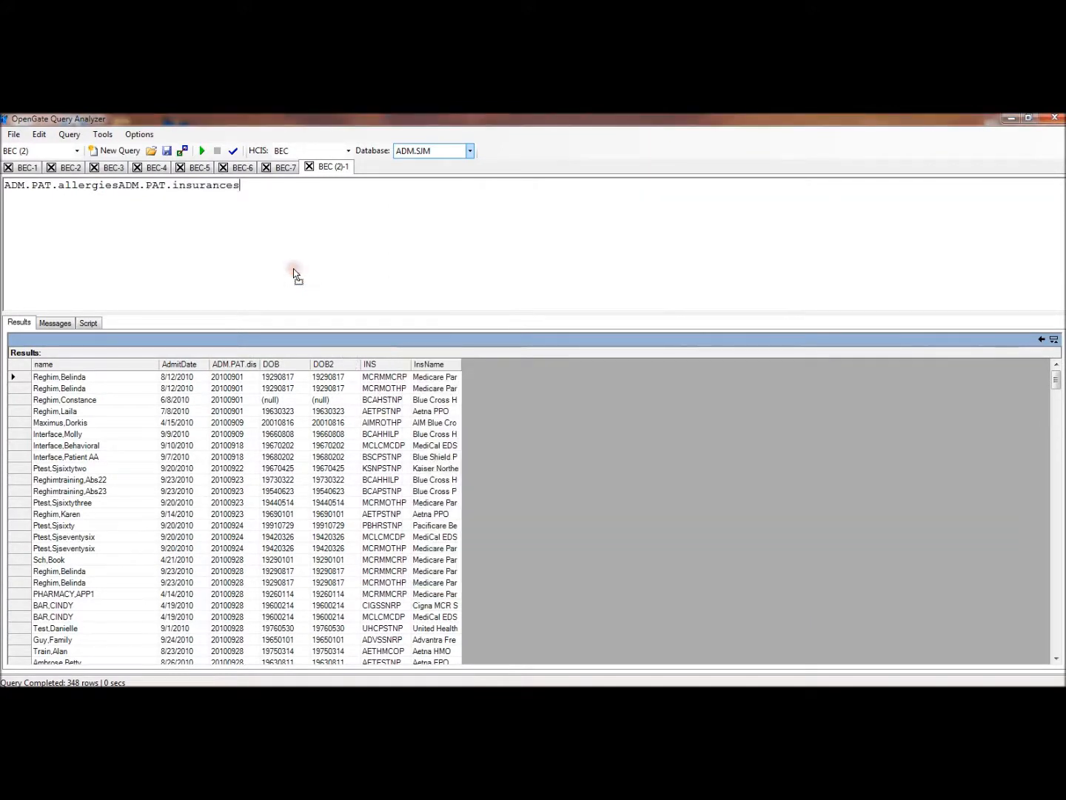
click(119, 186)
key(Return)
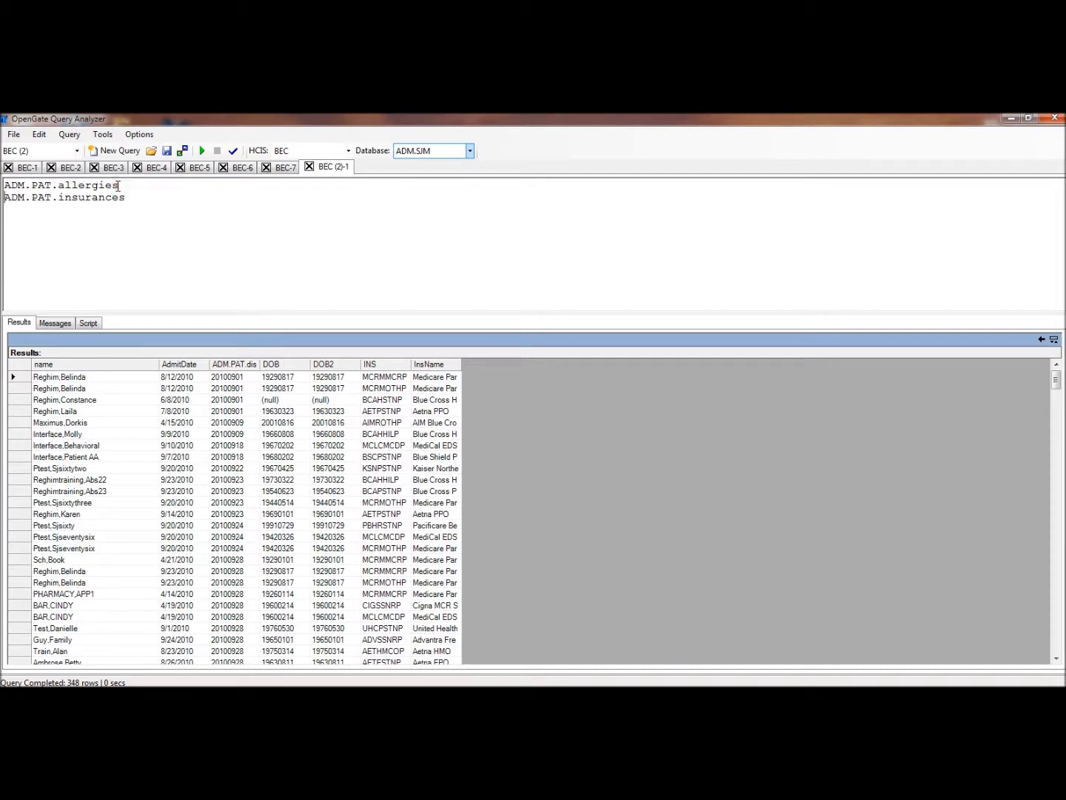
double_click(123, 198)
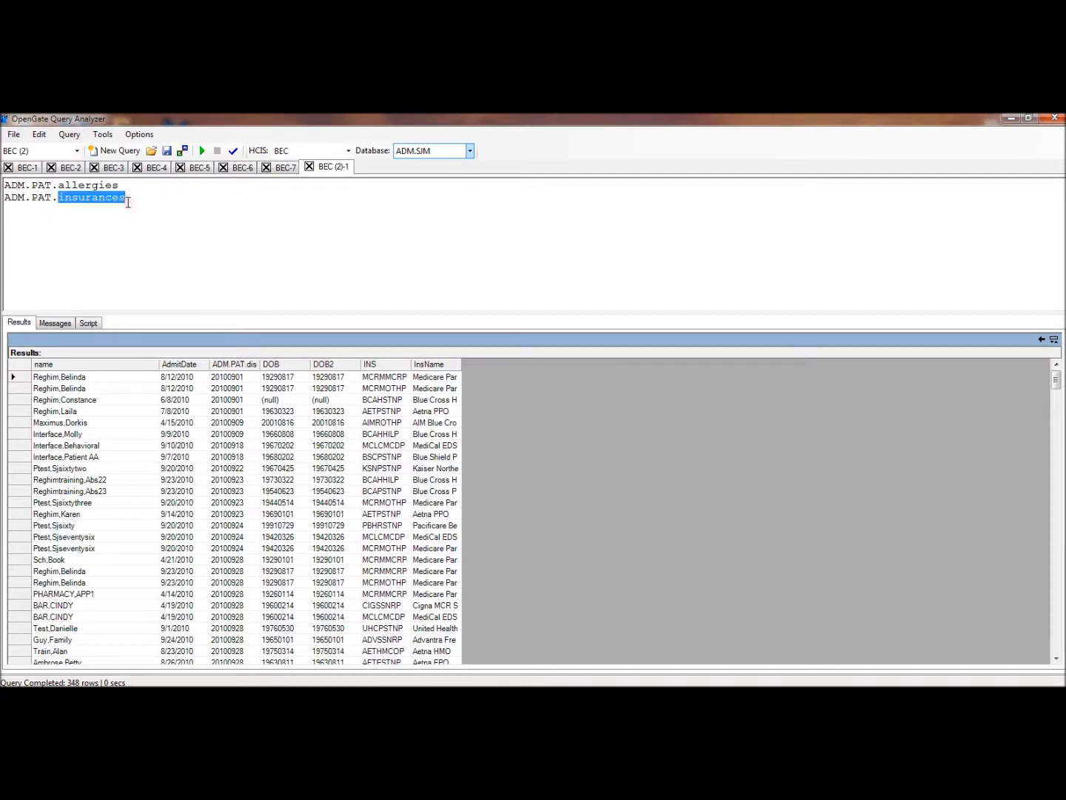
Add ADM.PAT.main on a third line below ADM.PAT.insurances
click(127, 202)
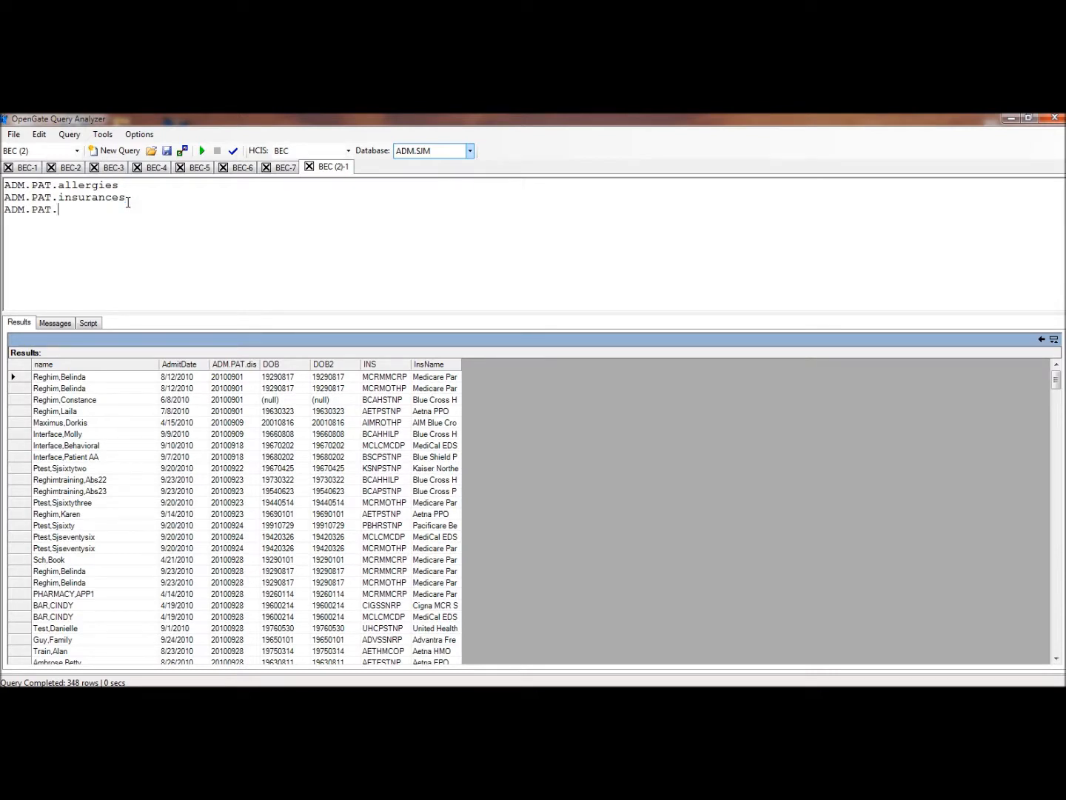
click(50, 227)
Review the Replace Segments settings in the program options, including Include DPM, and accept them as they are
click(138, 135)
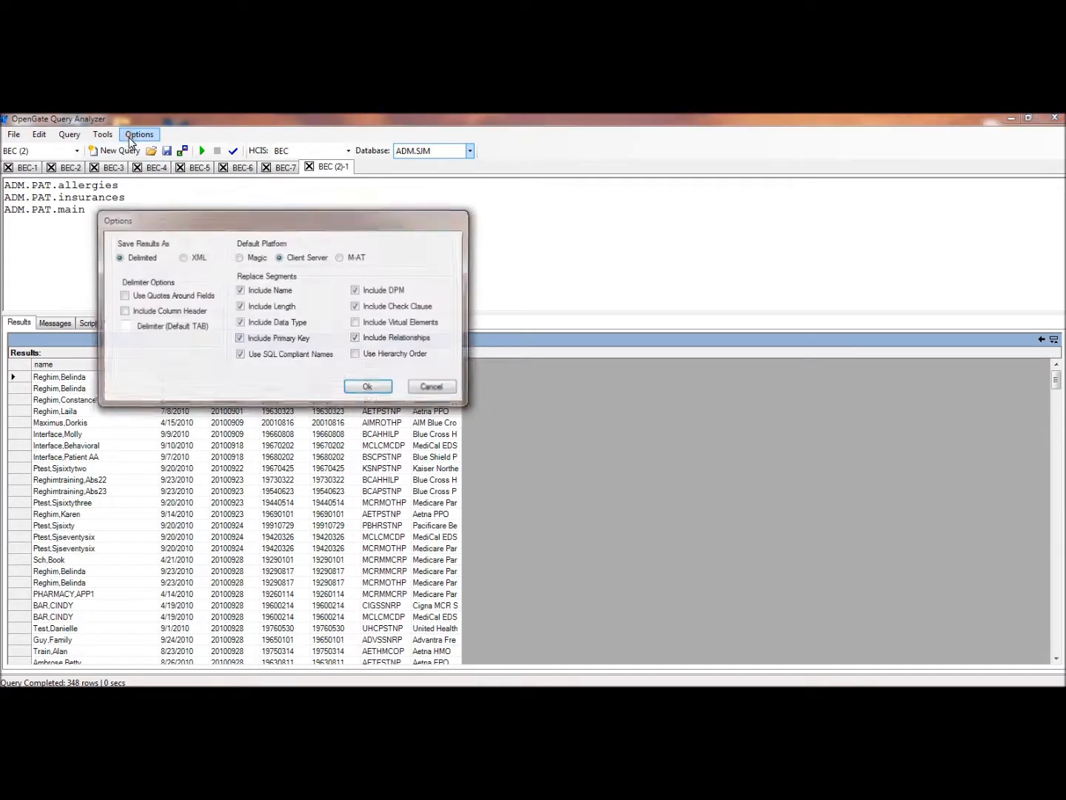
click(155, 273)
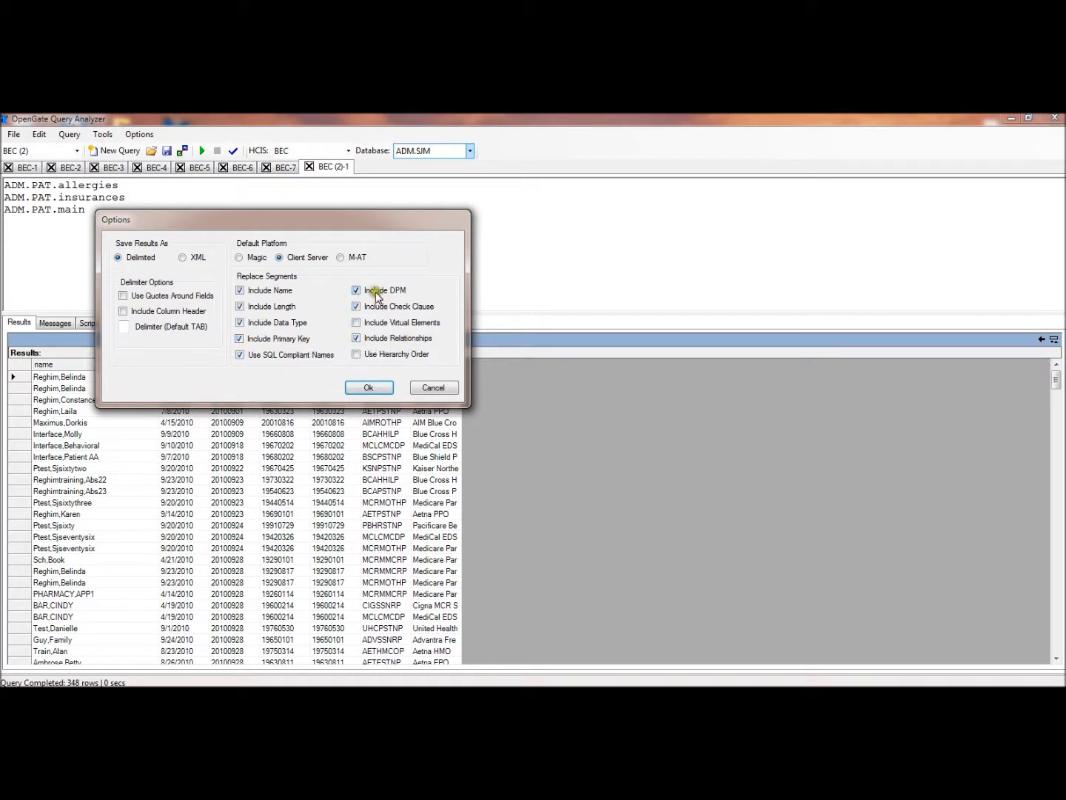
click(368, 391)
Select all three ADM.PAT segment lines and replace the segments with SQL
drag(118, 210, 3, 184)
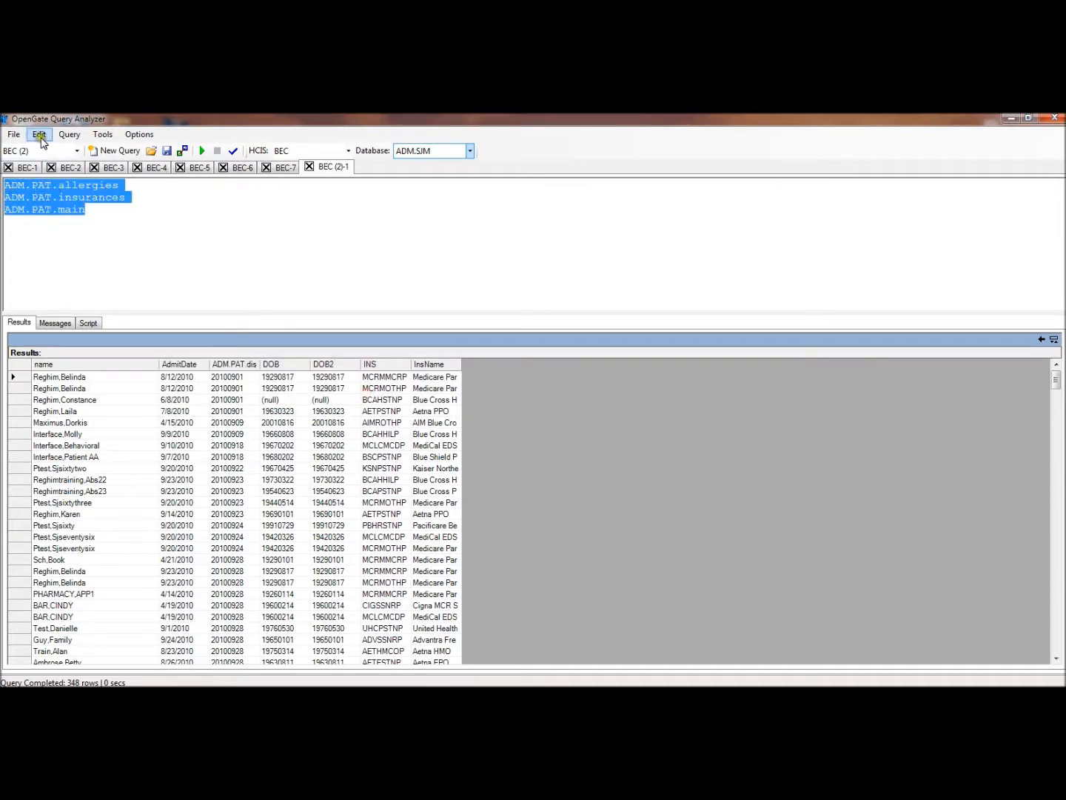
click(41, 138)
click(41, 138)
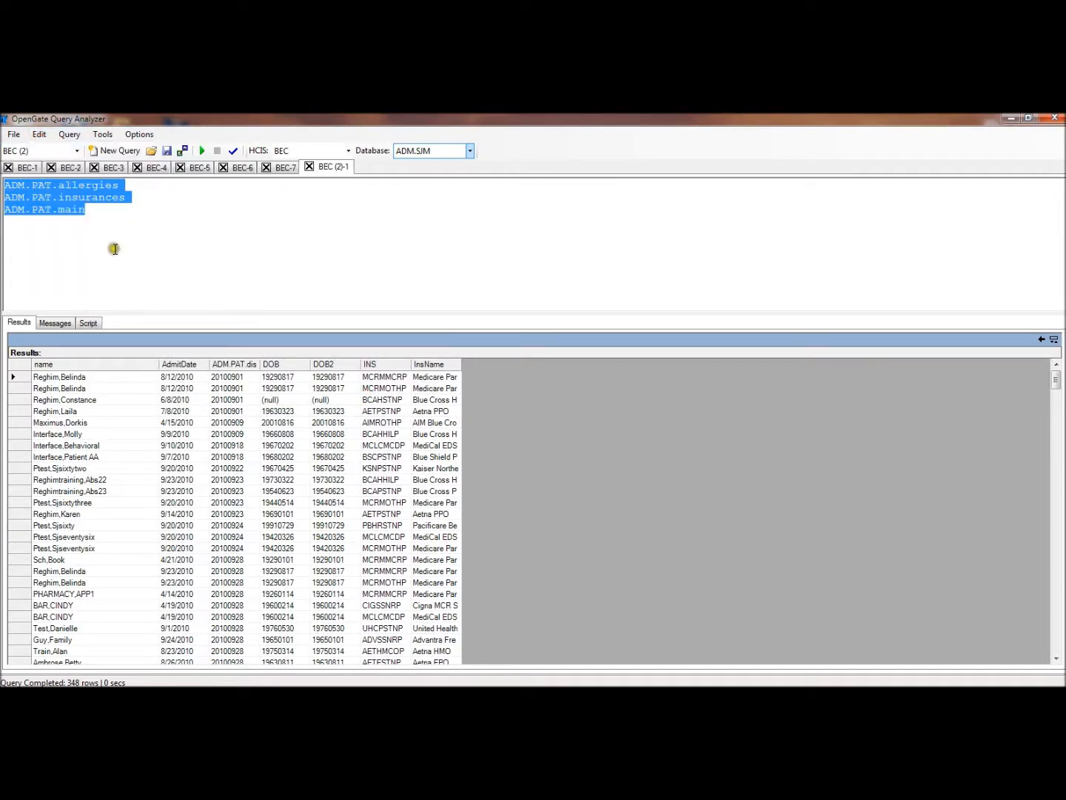
click(40, 138)
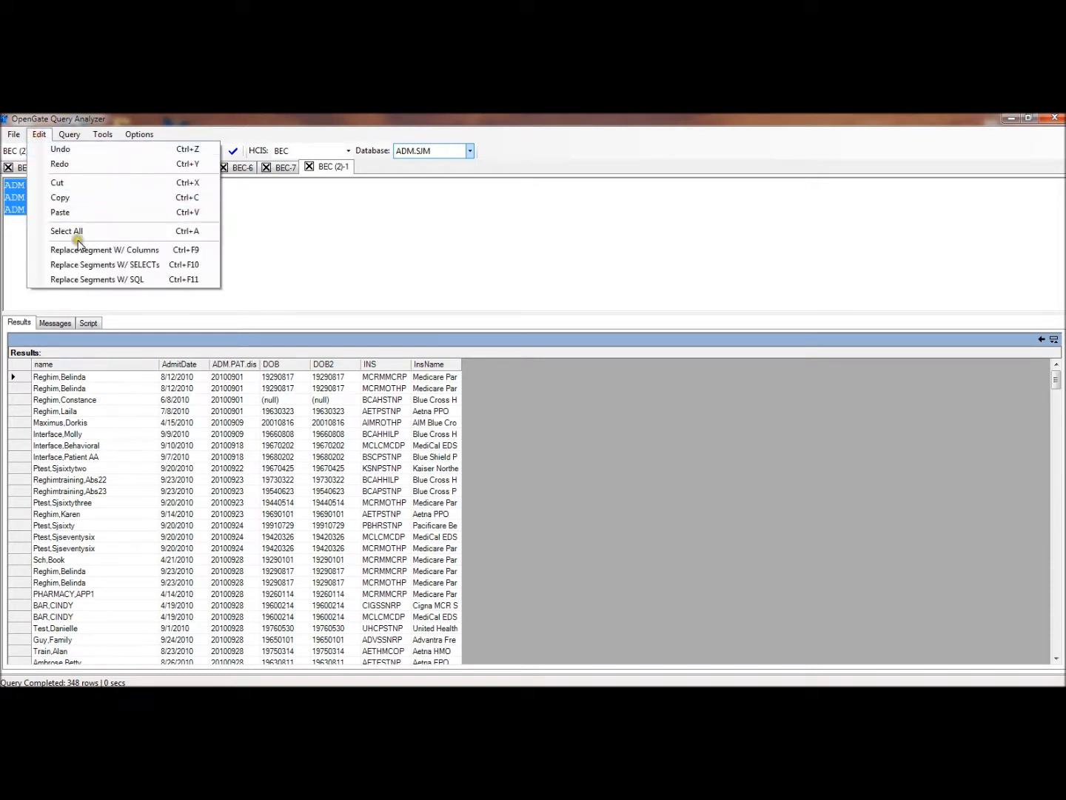
click(97, 280)
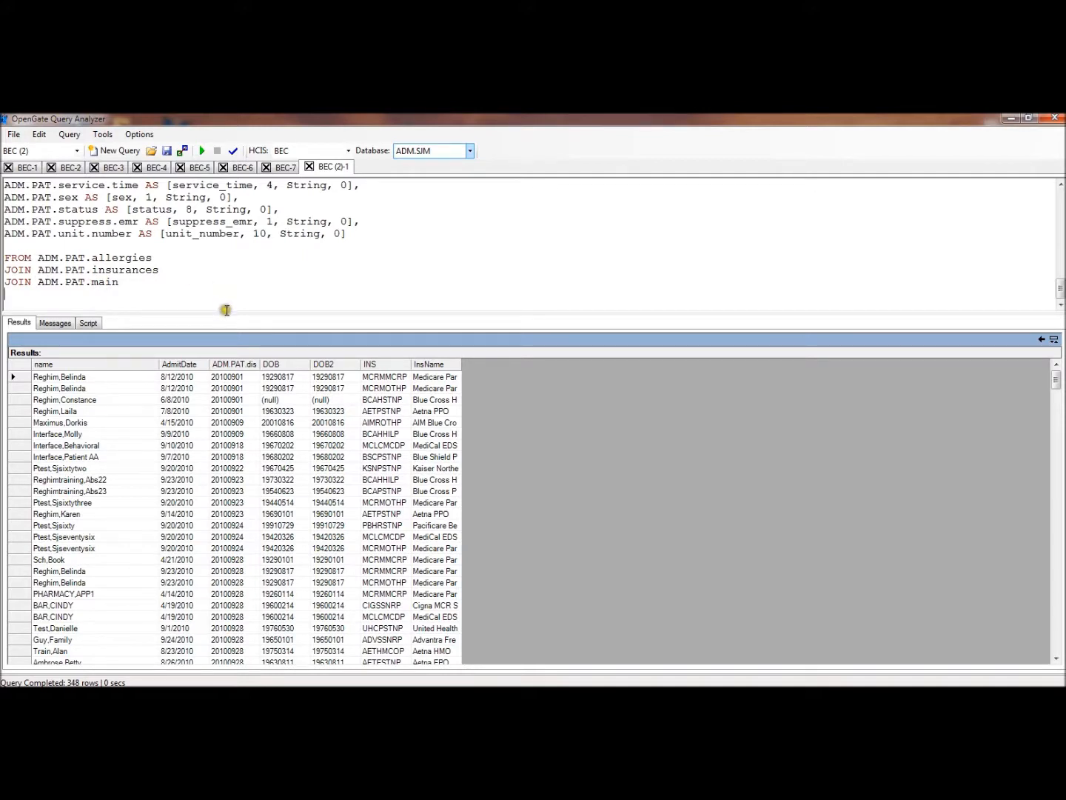
Enlarge the query editor and review the generated SELECT TABLE blocks, highlighting the primary-key flags of ADM.PAT.urn and ADM.PAT.acct.number
drag(225, 310, 240, 481)
drag(1062, 382, 1049, 322)
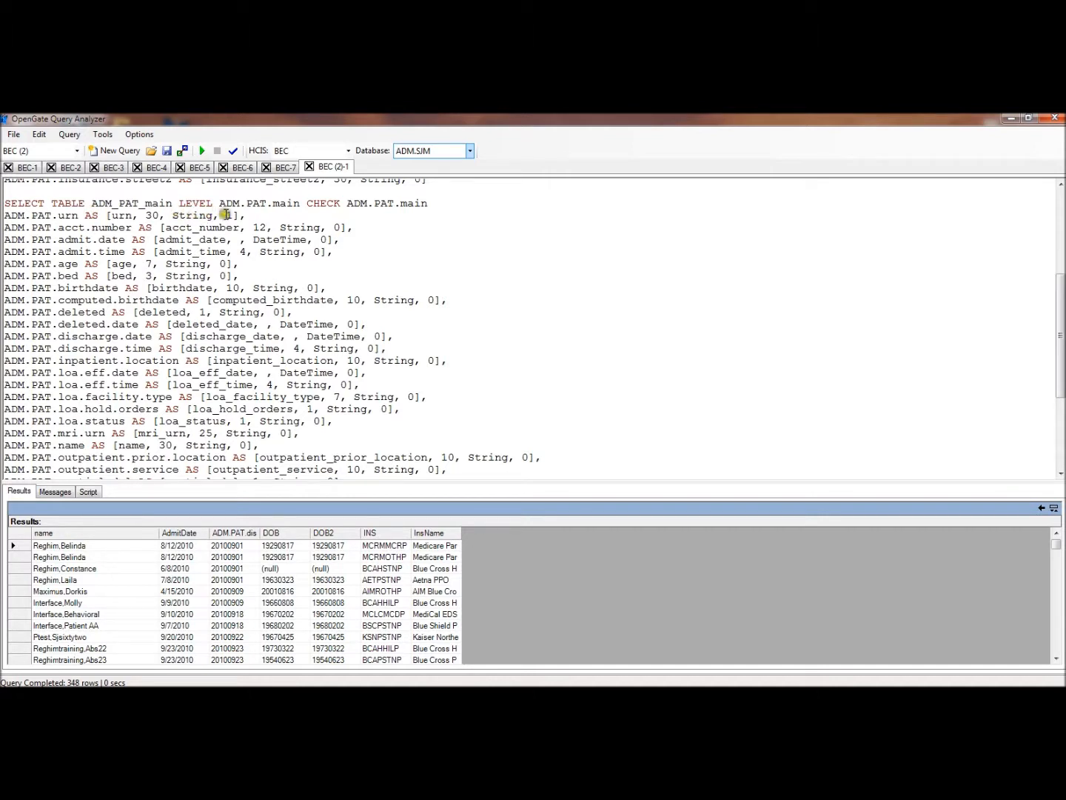
drag(226, 215, 245, 215)
click(241, 215)
drag(334, 229, 354, 228)
click(453, 268)
drag(1054, 310, 1045, 210)
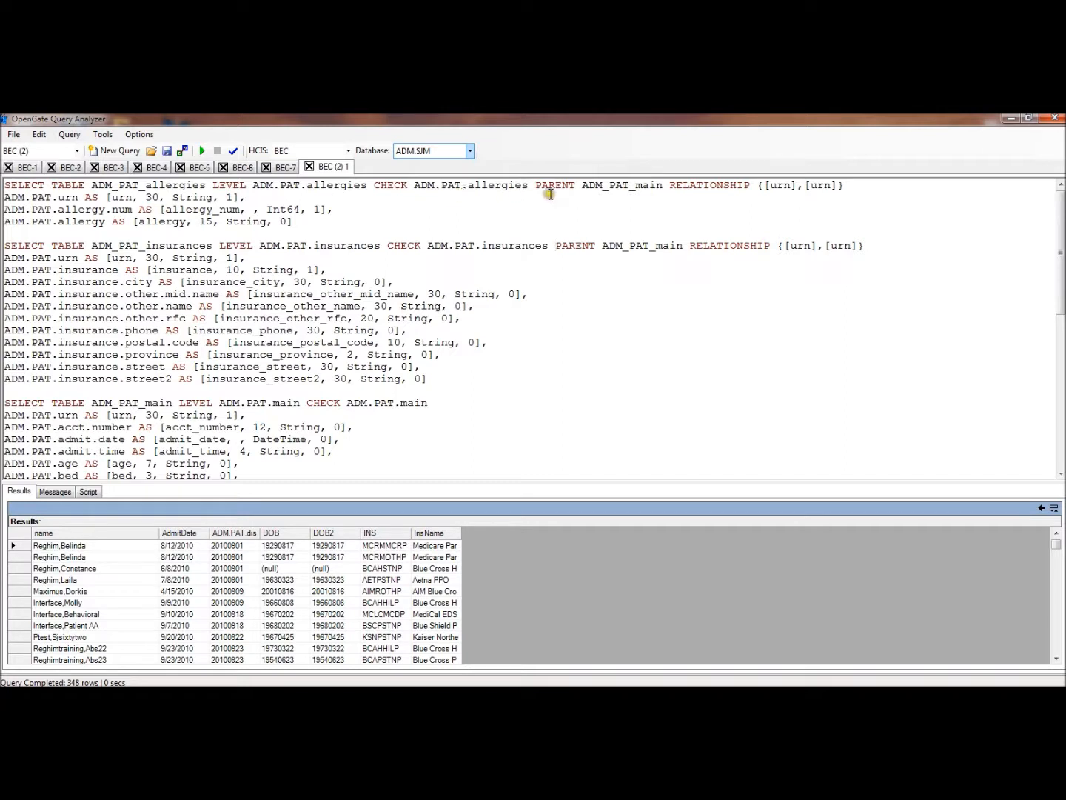
Run the generated query and open the ADM_PAT_main results table
click(202, 152)
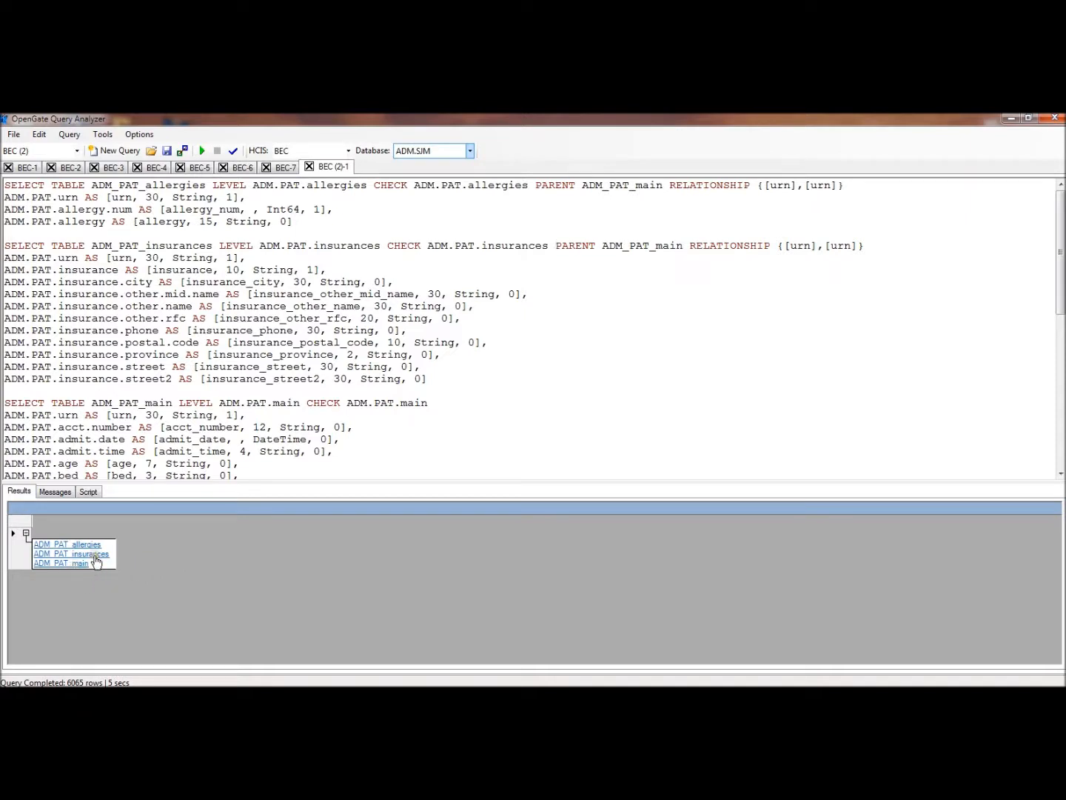
click(73, 563)
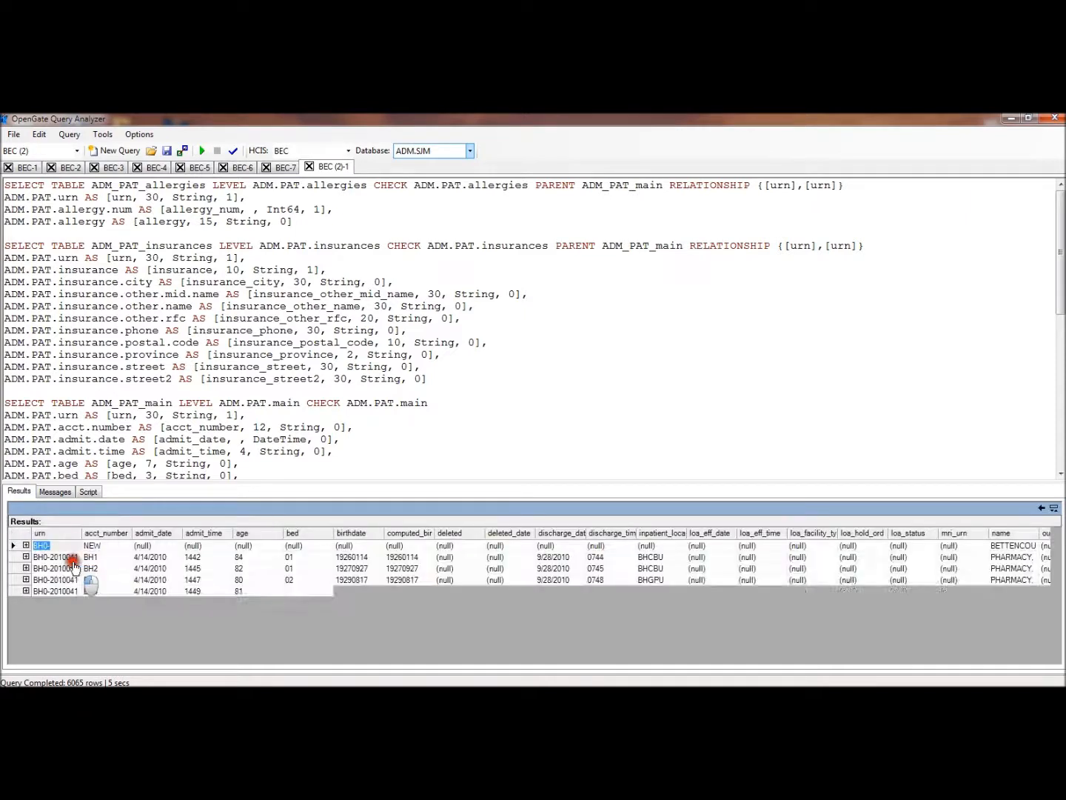
View the first ADM_PAT_main row's related insurances records, return to the main table and collapse that row
click(26, 545)
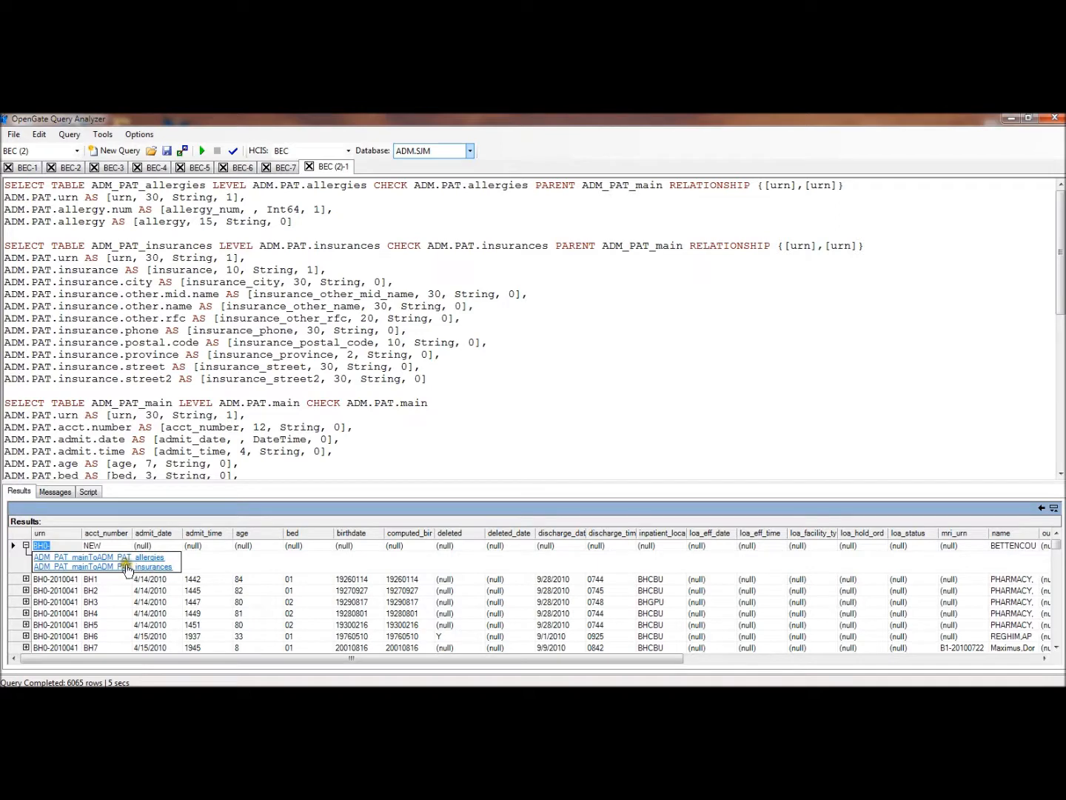
click(124, 566)
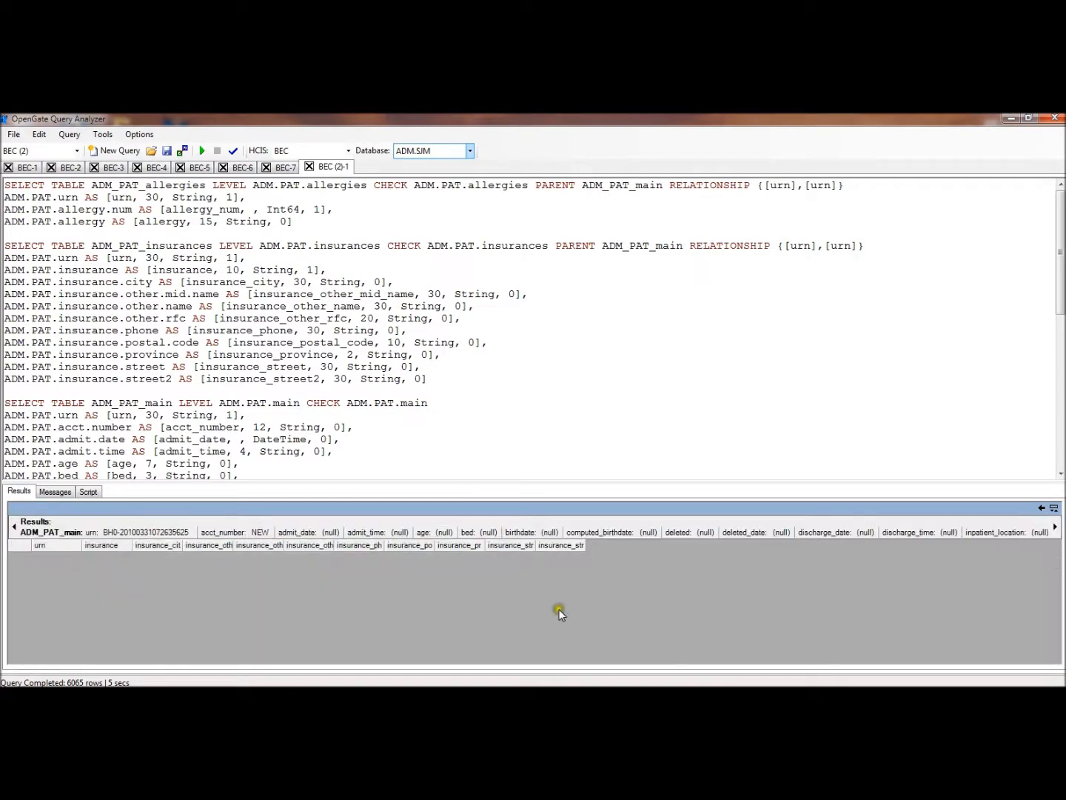
click(1042, 510)
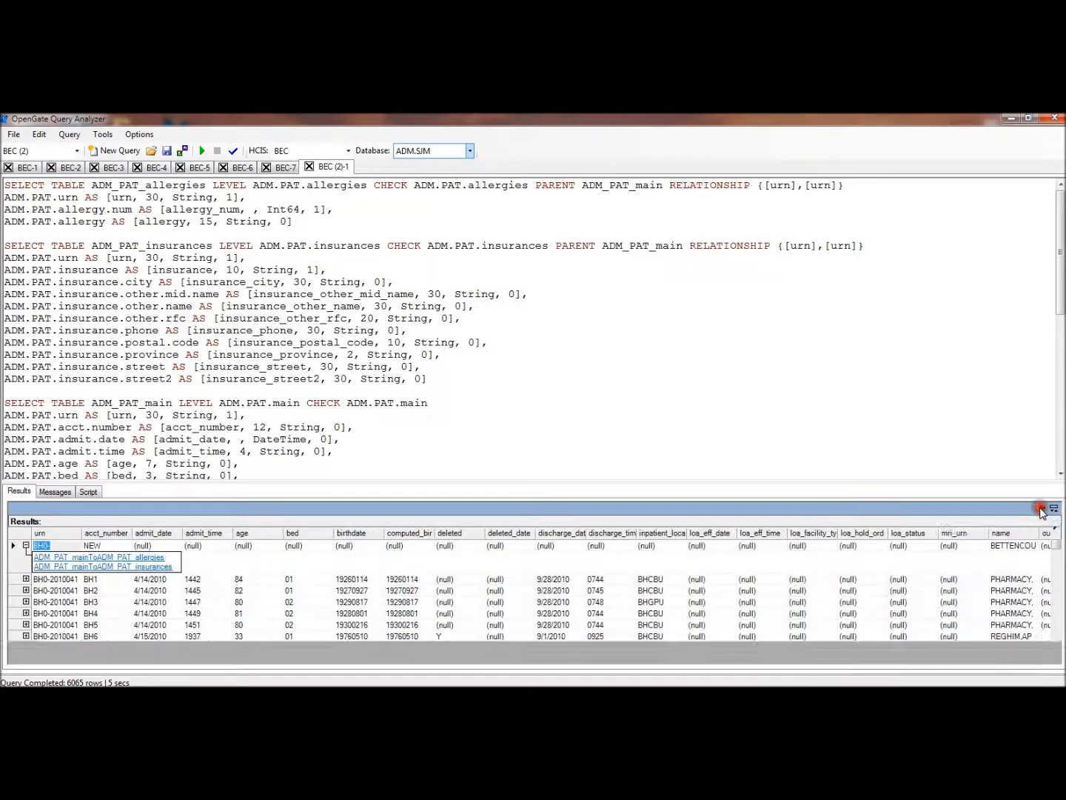
click(25, 544)
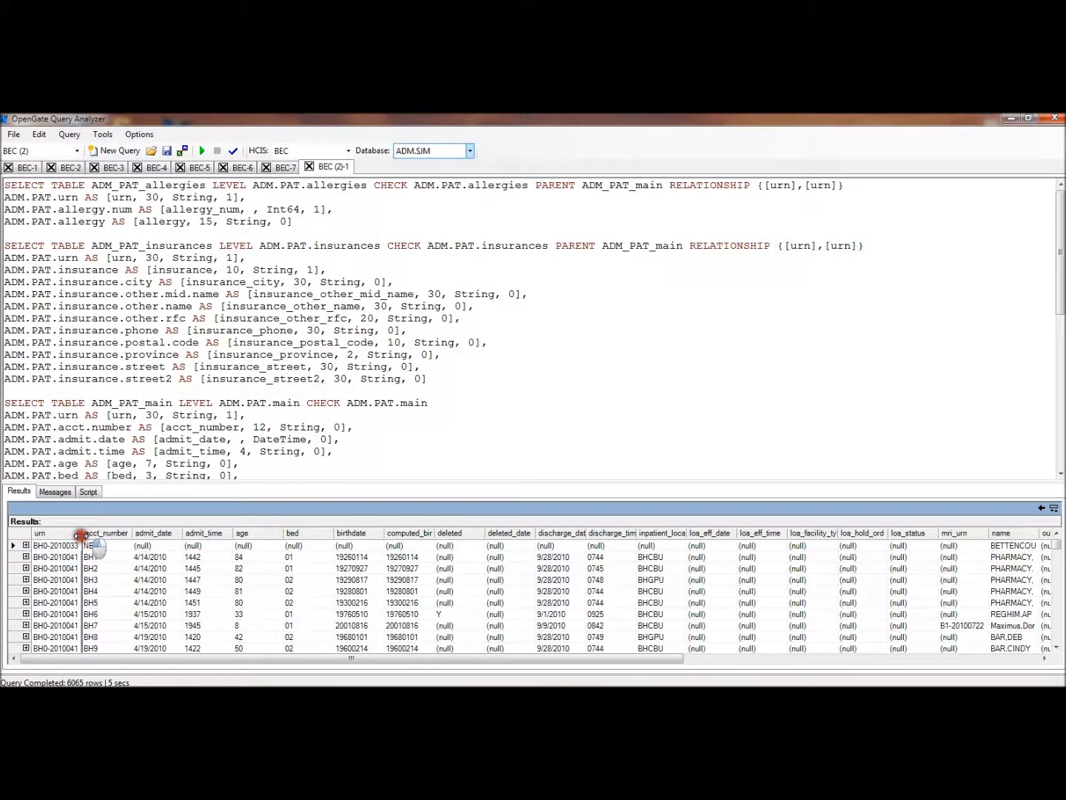